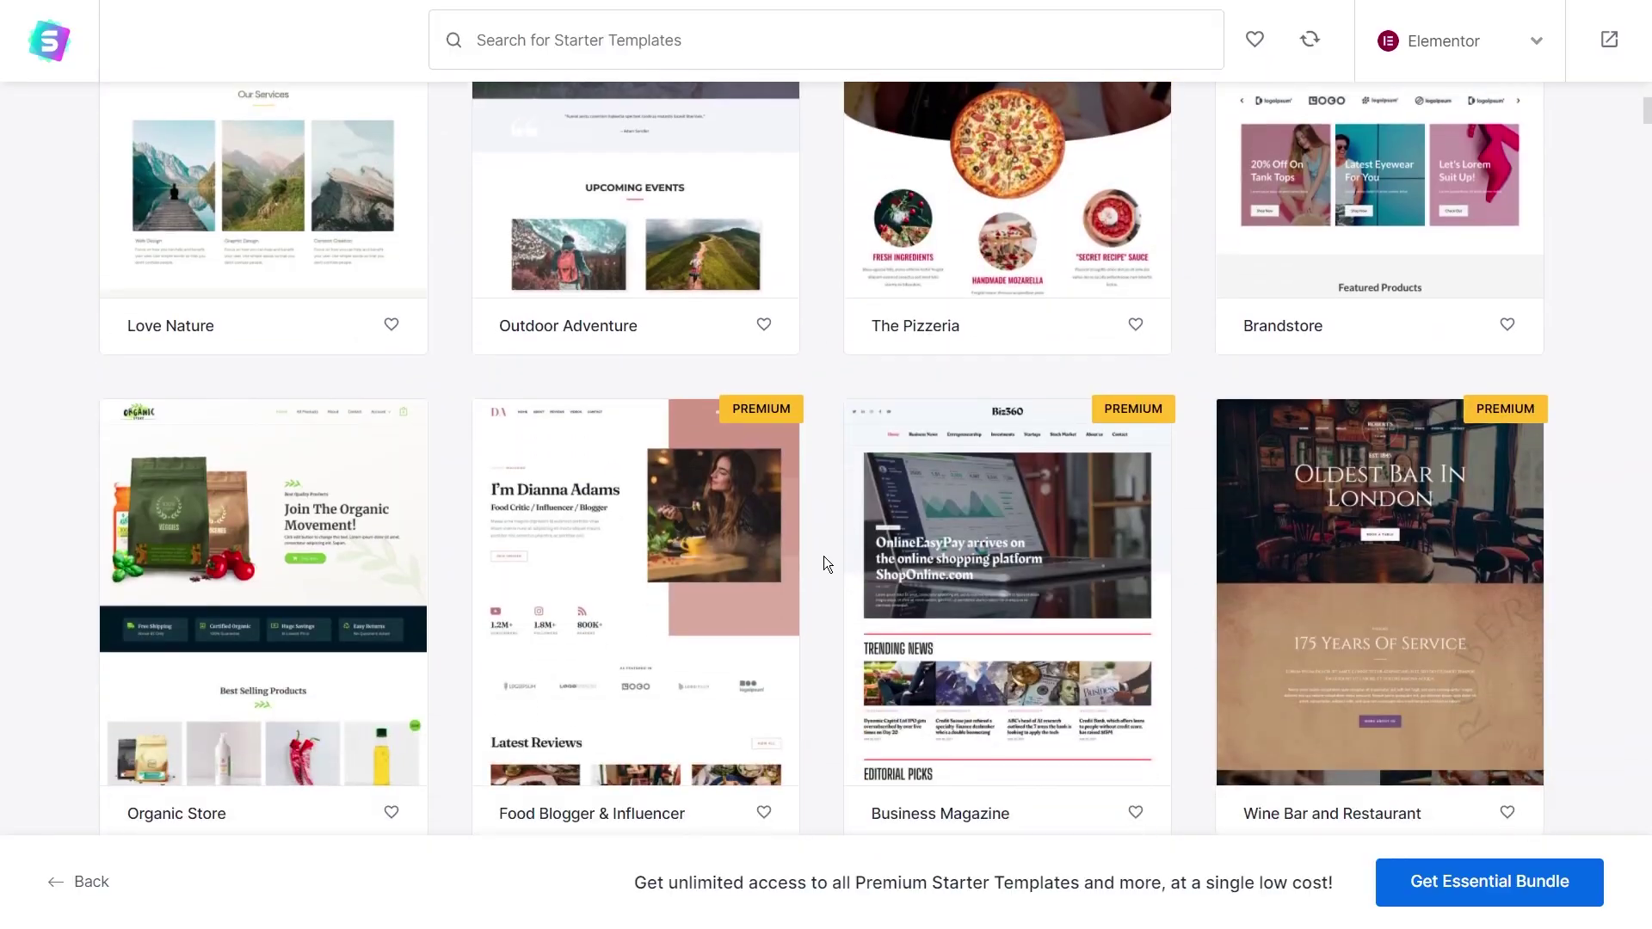
Open Starter Templates from the Appearance menu to reach its Getting Started video page
{"action": "scroll", "coordinate": [824, 555], "scroll_direction": "down", "scroll_amount": 20}
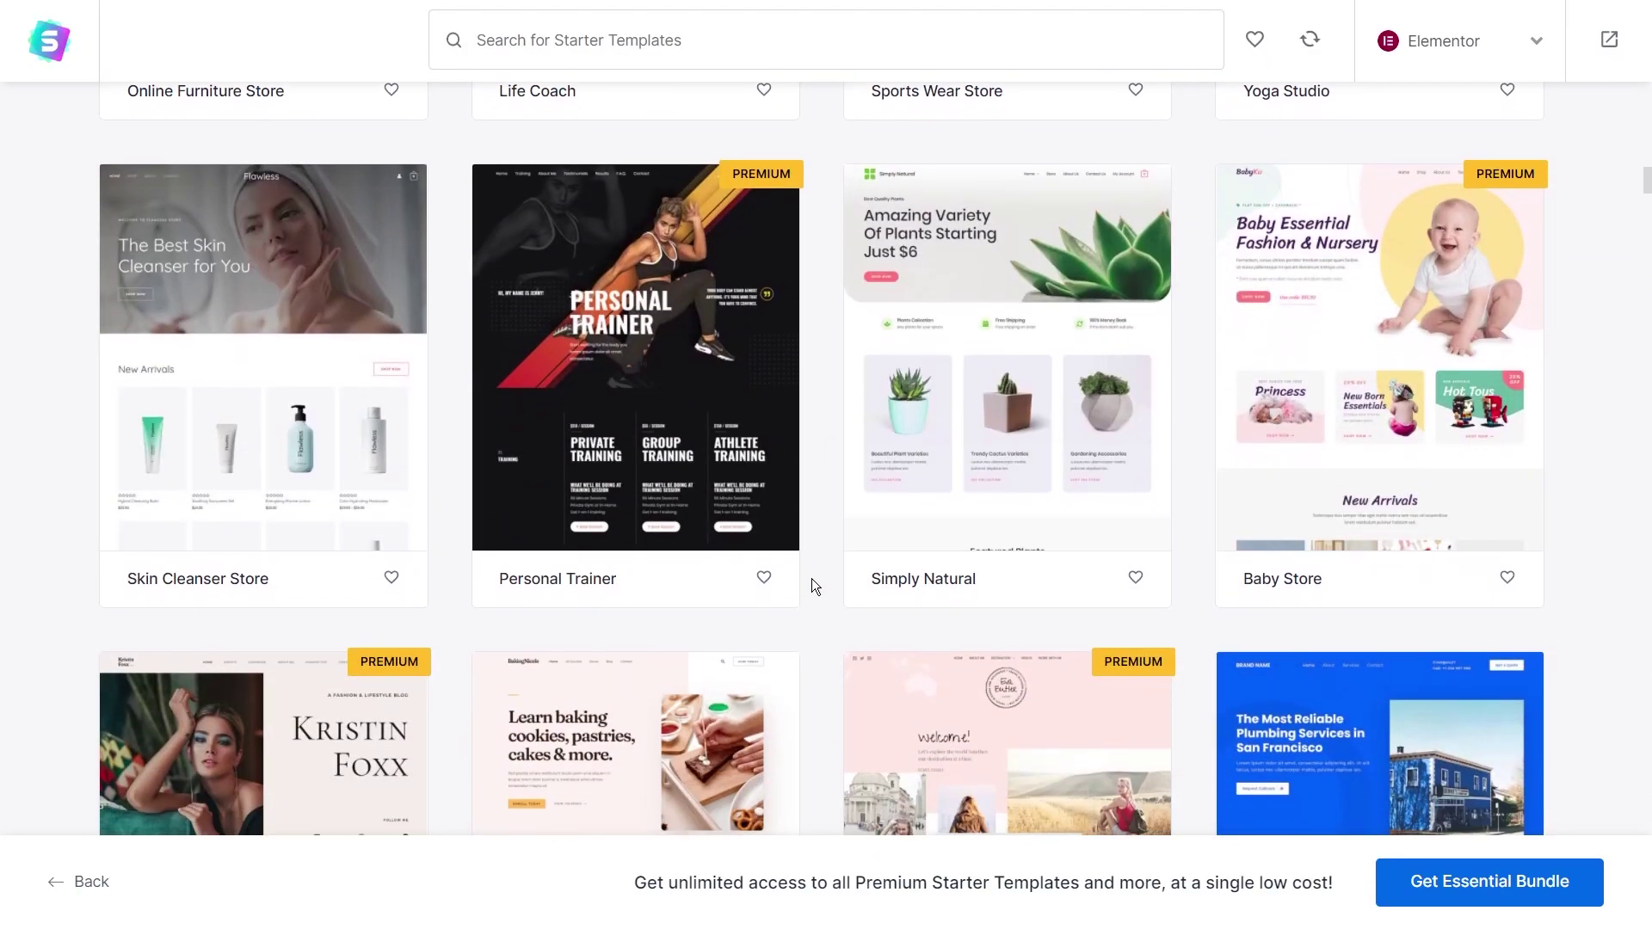
{"action": "scroll", "coordinate": [812, 578], "scroll_direction": "up", "scroll_amount": 10}
{"action": "scroll", "coordinate": [812, 578], "scroll_direction": "down", "scroll_amount": 14}
{"action": "scroll", "coordinate": [812, 579], "scroll_direction": "up", "scroll_amount": 15}
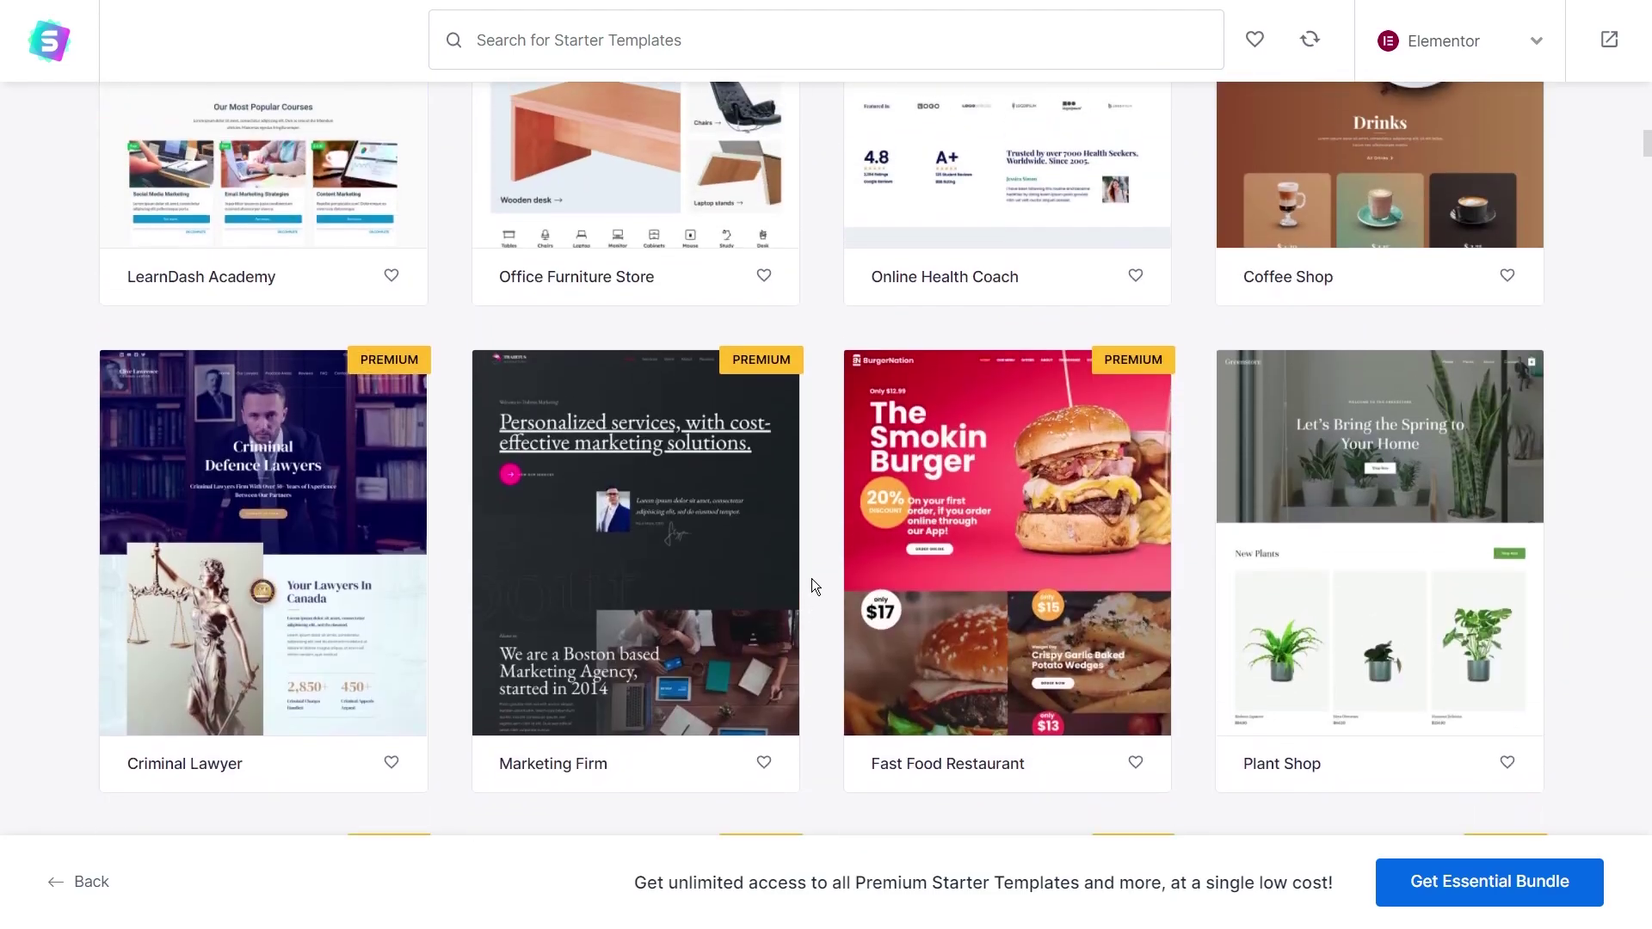
{"action": "scroll", "coordinate": [812, 578], "scroll_direction": "up", "scroll_amount": 10}
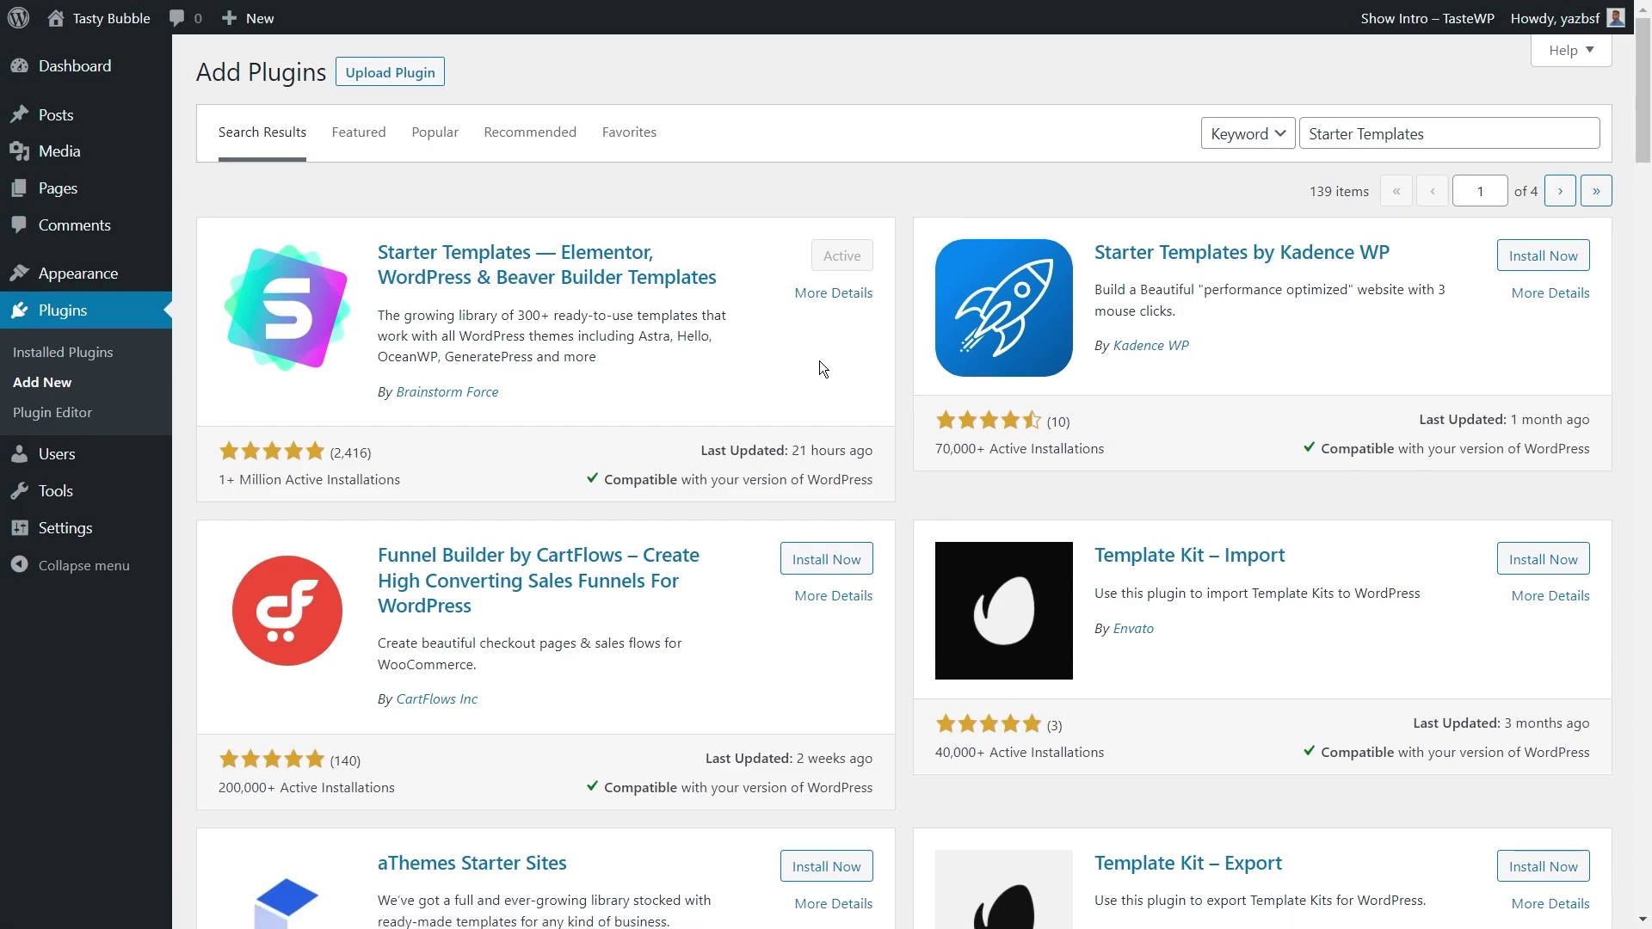
{"action": "mouse_move", "coordinate": [112, 273]}
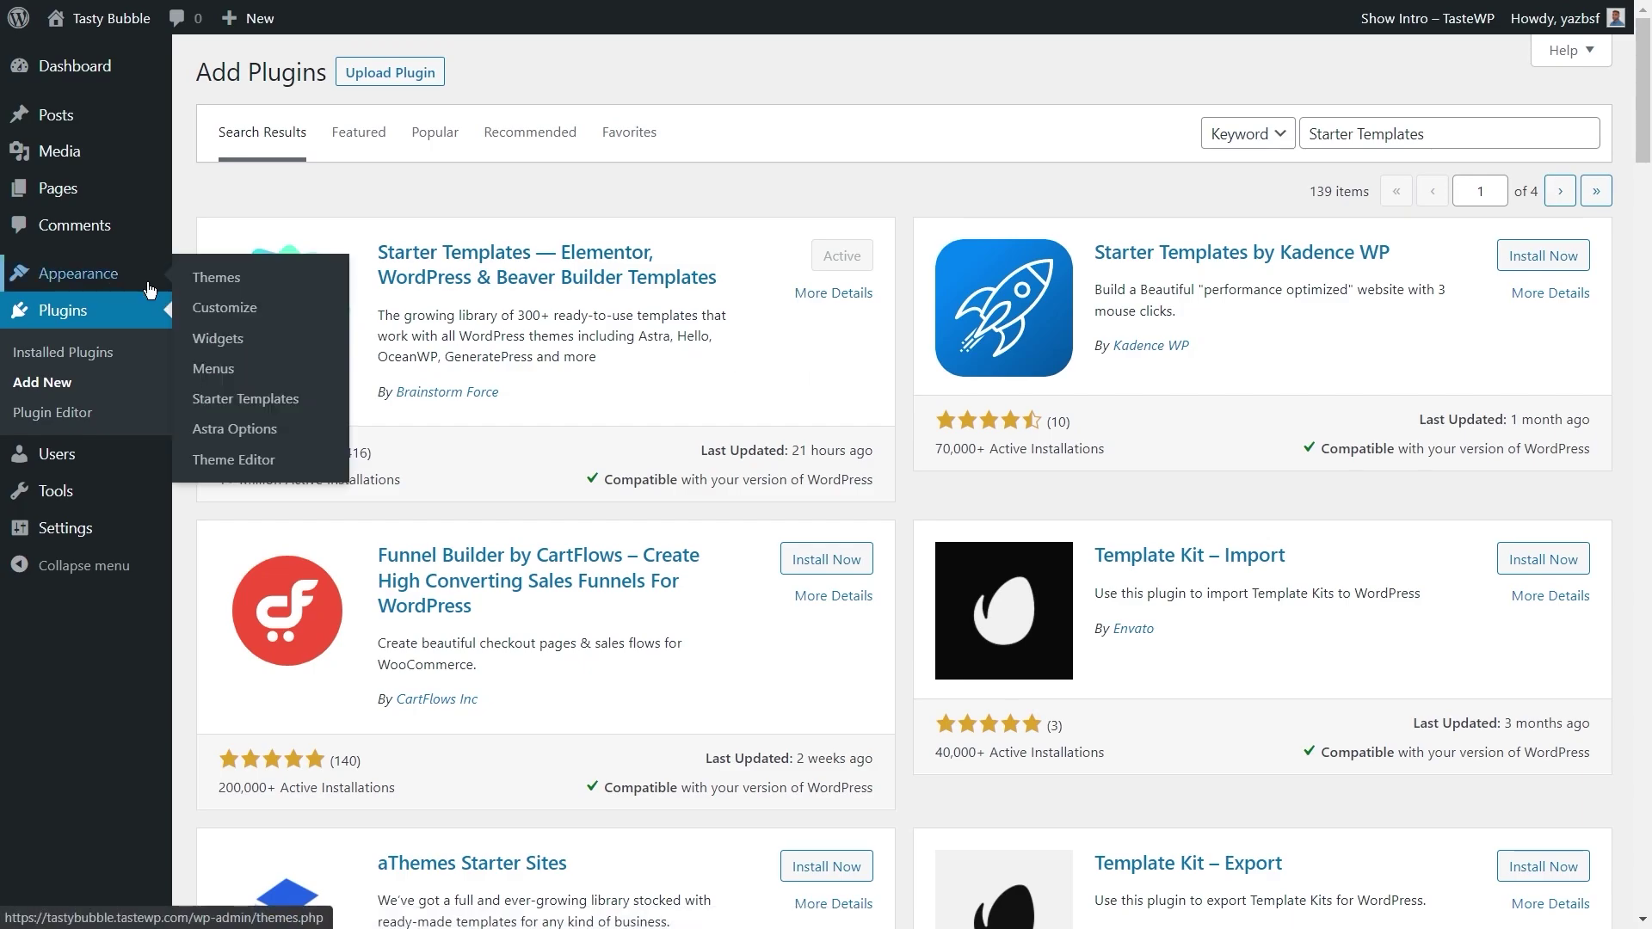
{"action": "left_click", "coordinate": [245, 400]}
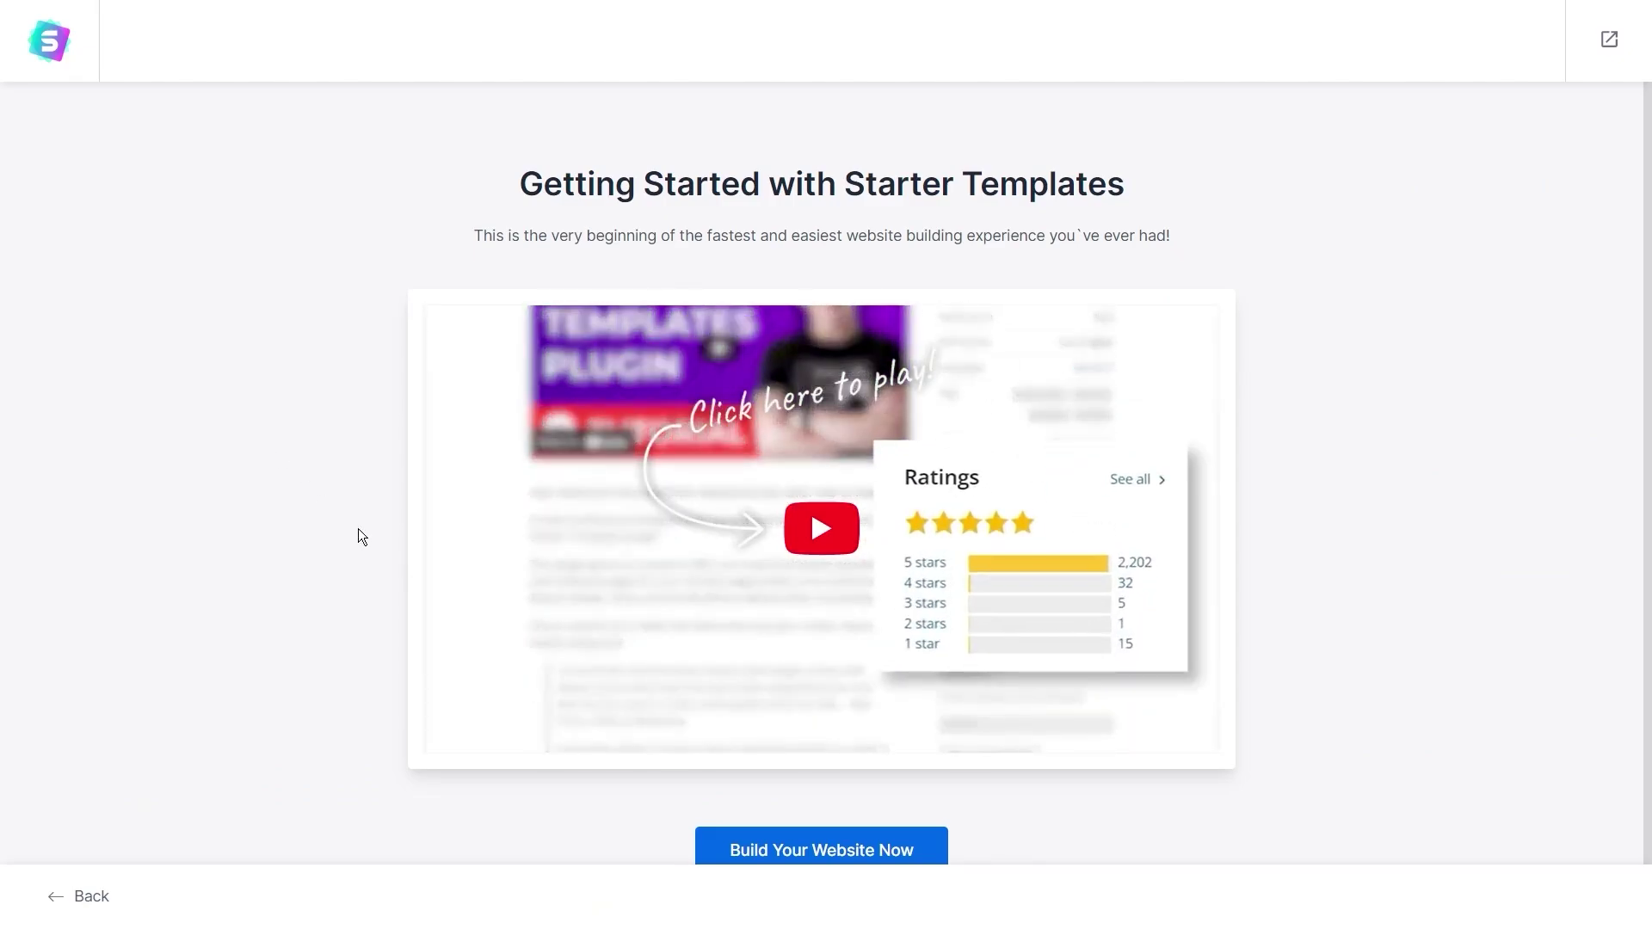
Start building the website and pick Elementor as the page builder
{"action": "left_click", "coordinate": [804, 851]}
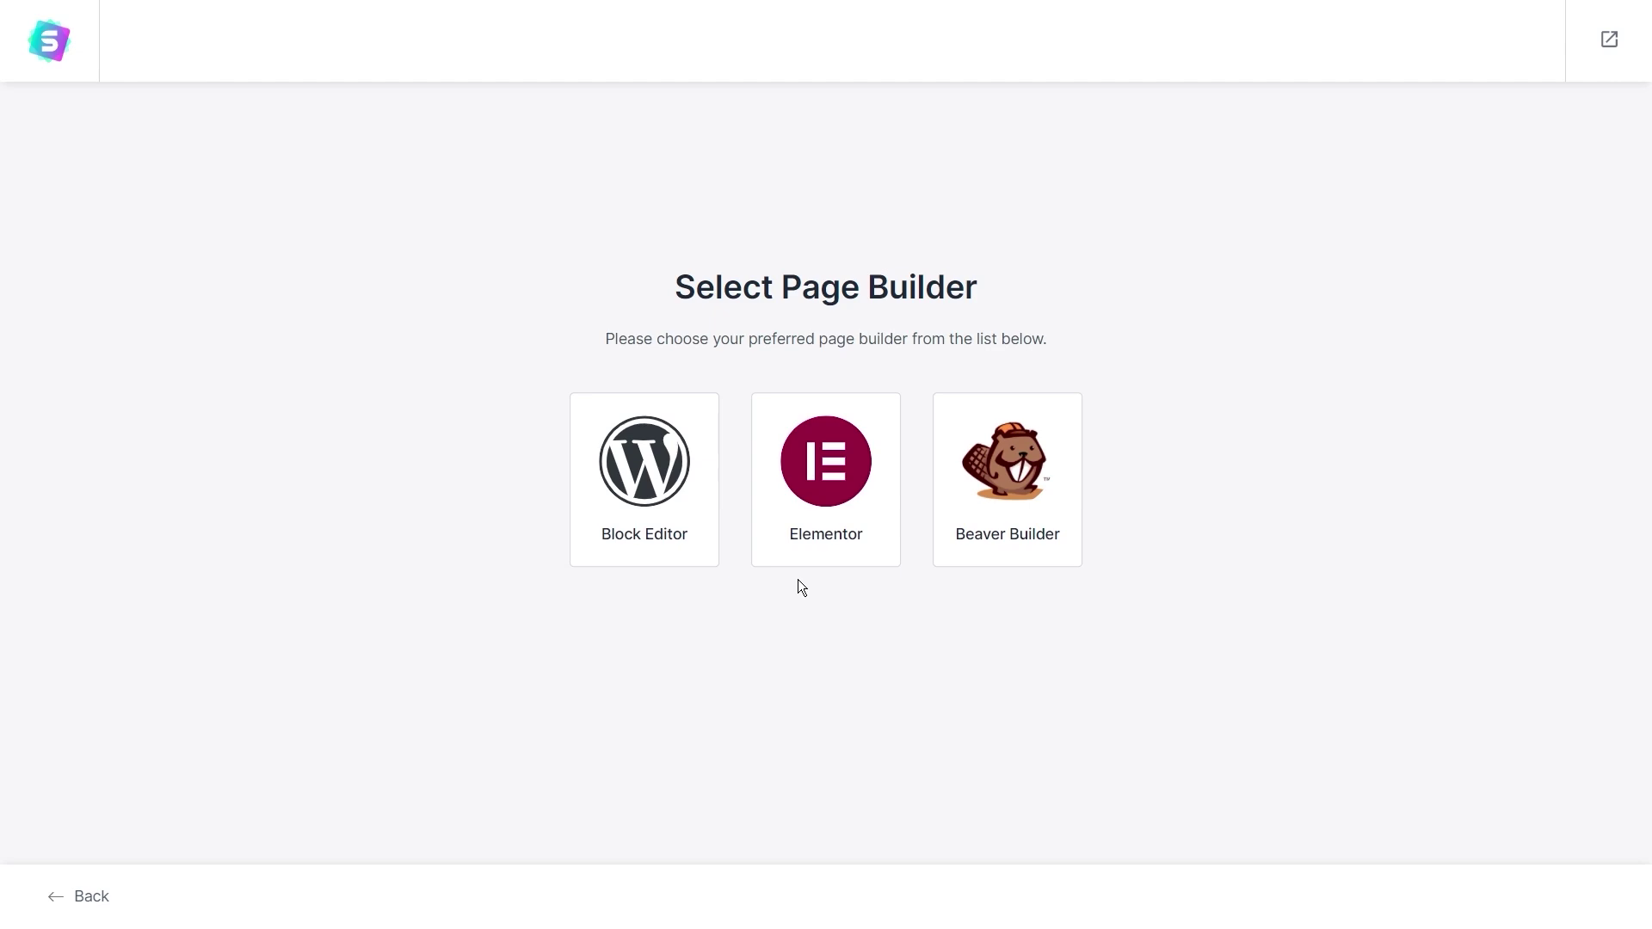
{"action": "left_click", "coordinate": [819, 532]}
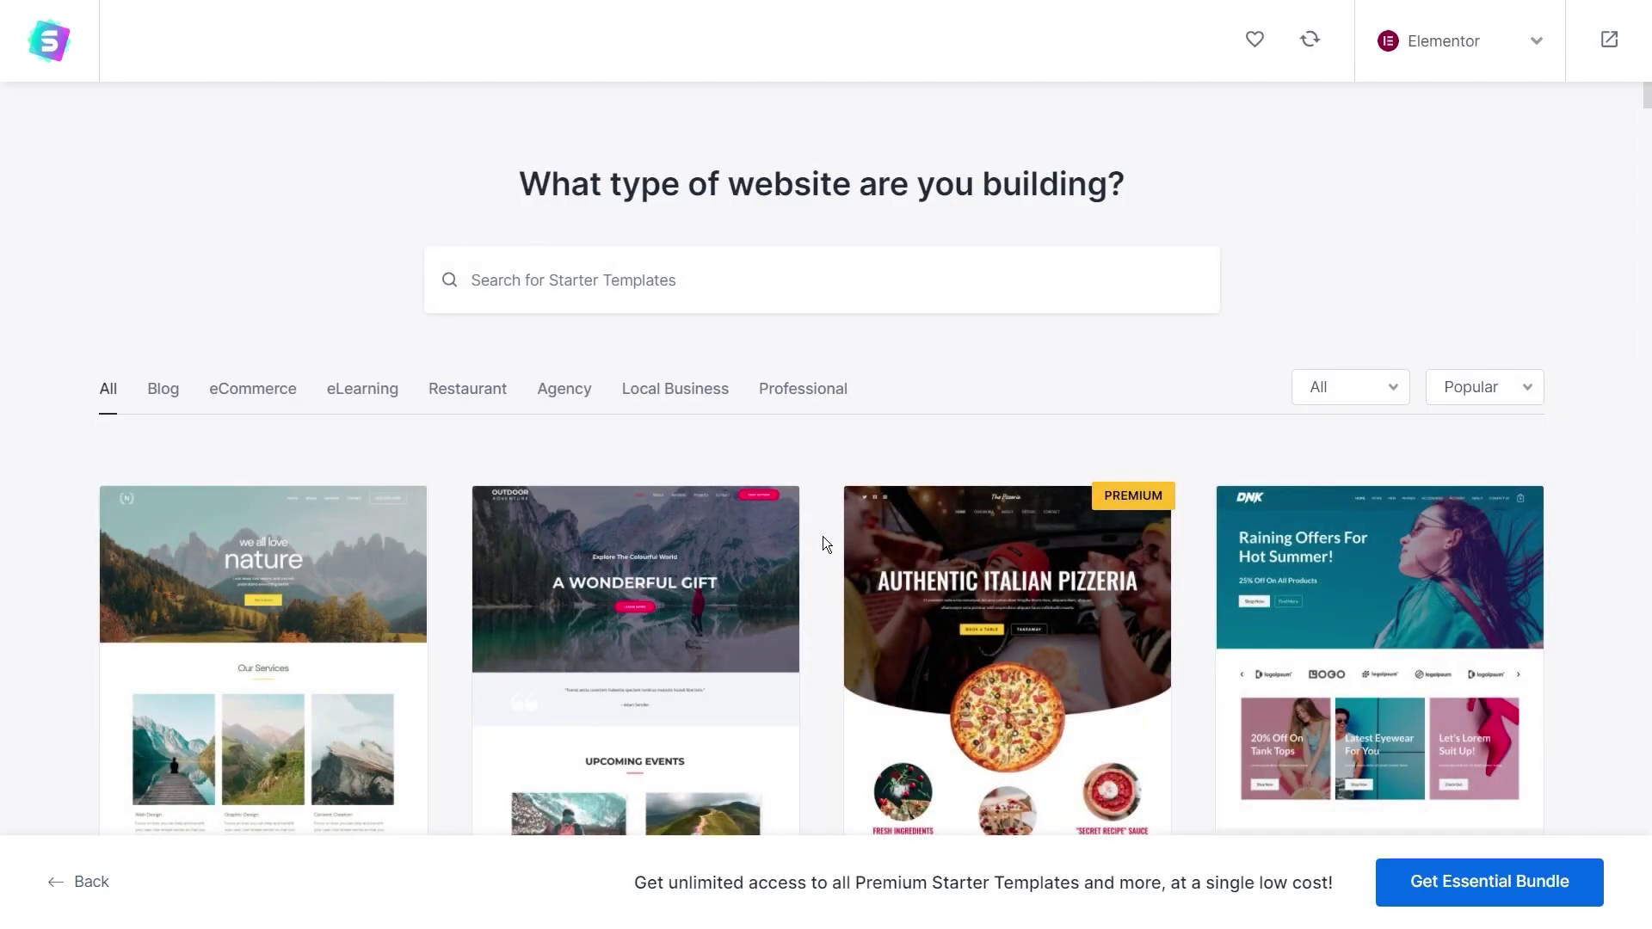
{"action": "scroll", "coordinate": [823, 542], "scroll_direction": "down", "scroll_amount": 15}
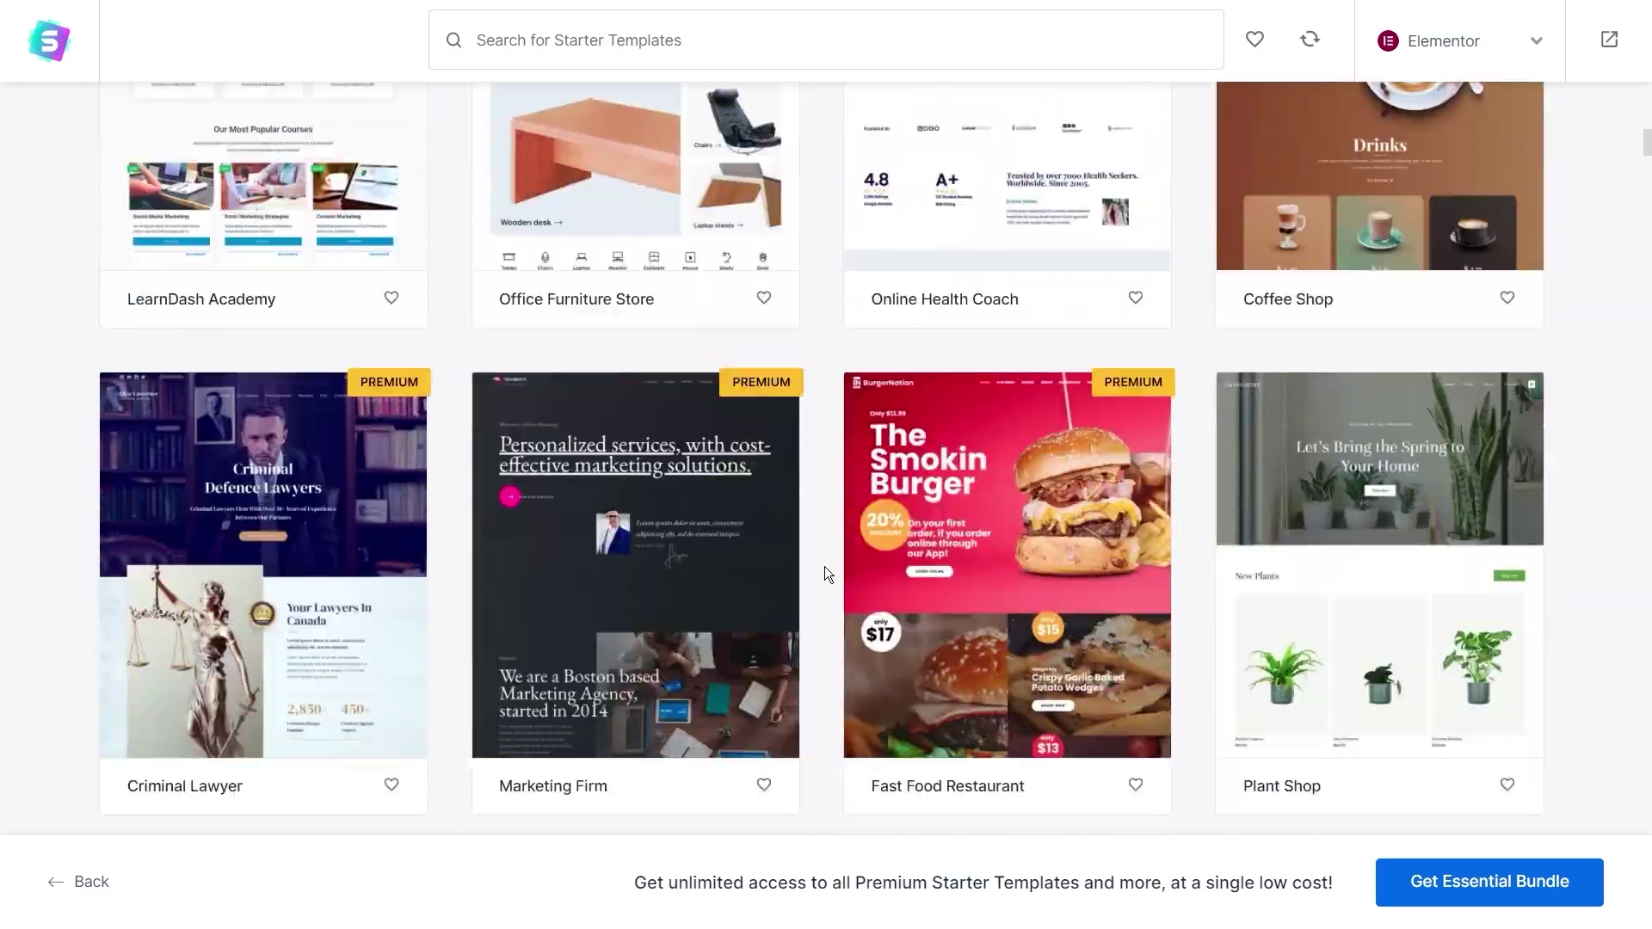
{"action": "scroll", "coordinate": [823, 570], "scroll_direction": "down", "scroll_amount": 15}
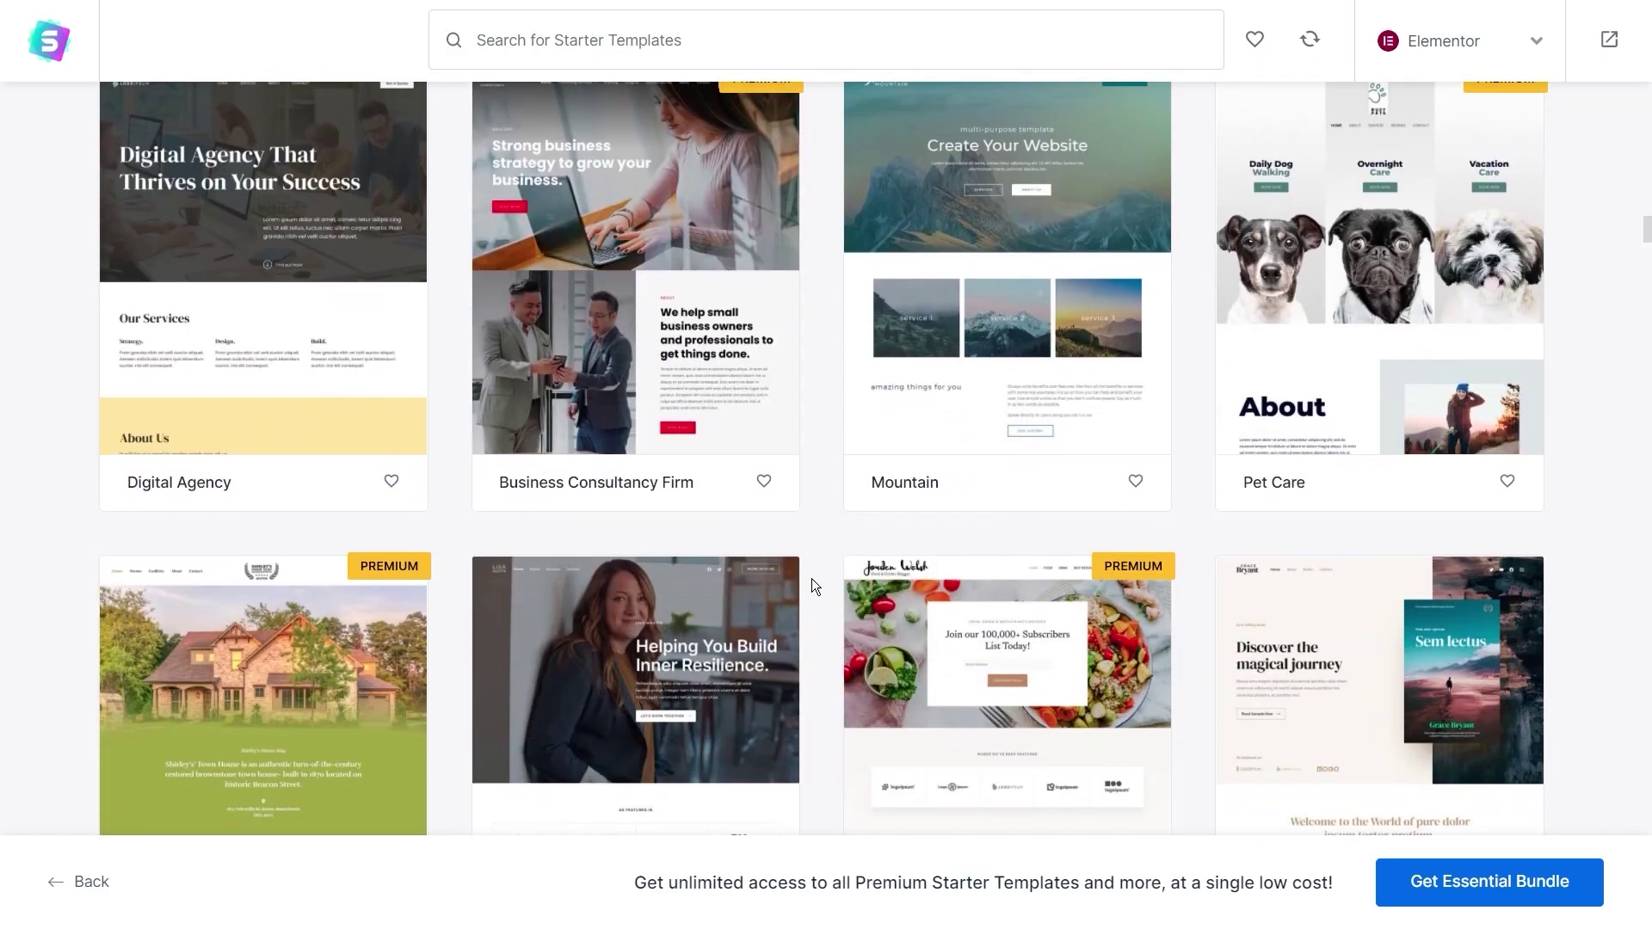
{"action": "scroll", "coordinate": [812, 580], "scroll_direction": "up", "scroll_amount": 15}
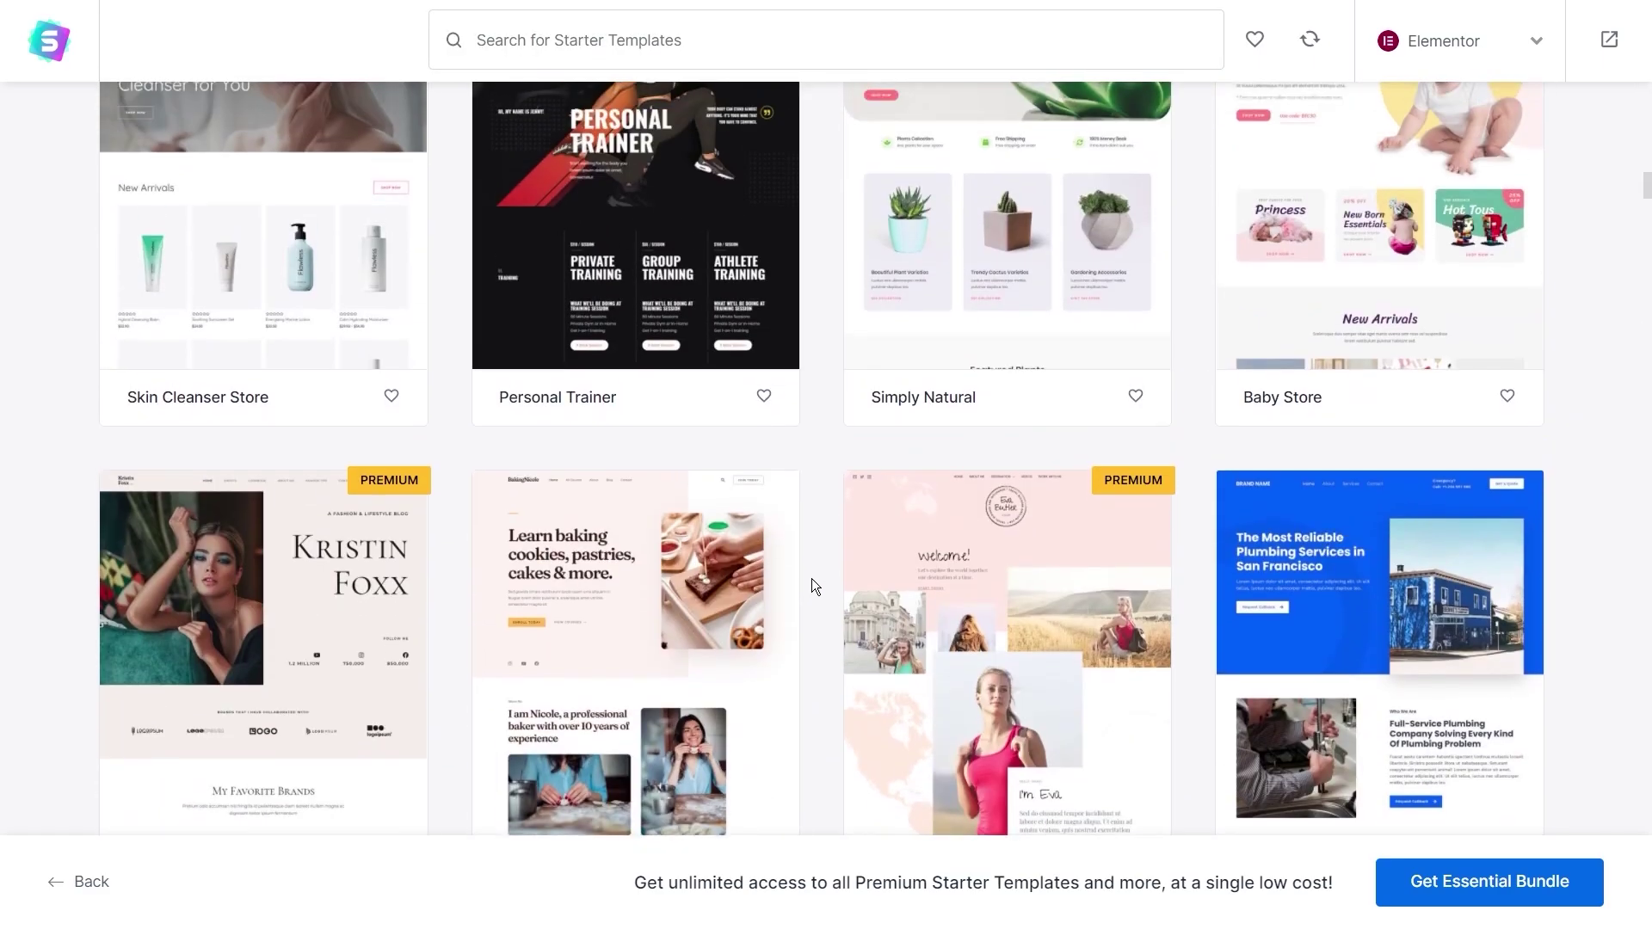
{"action": "scroll", "coordinate": [812, 580], "scroll_direction": "up", "scroll_amount": 15}
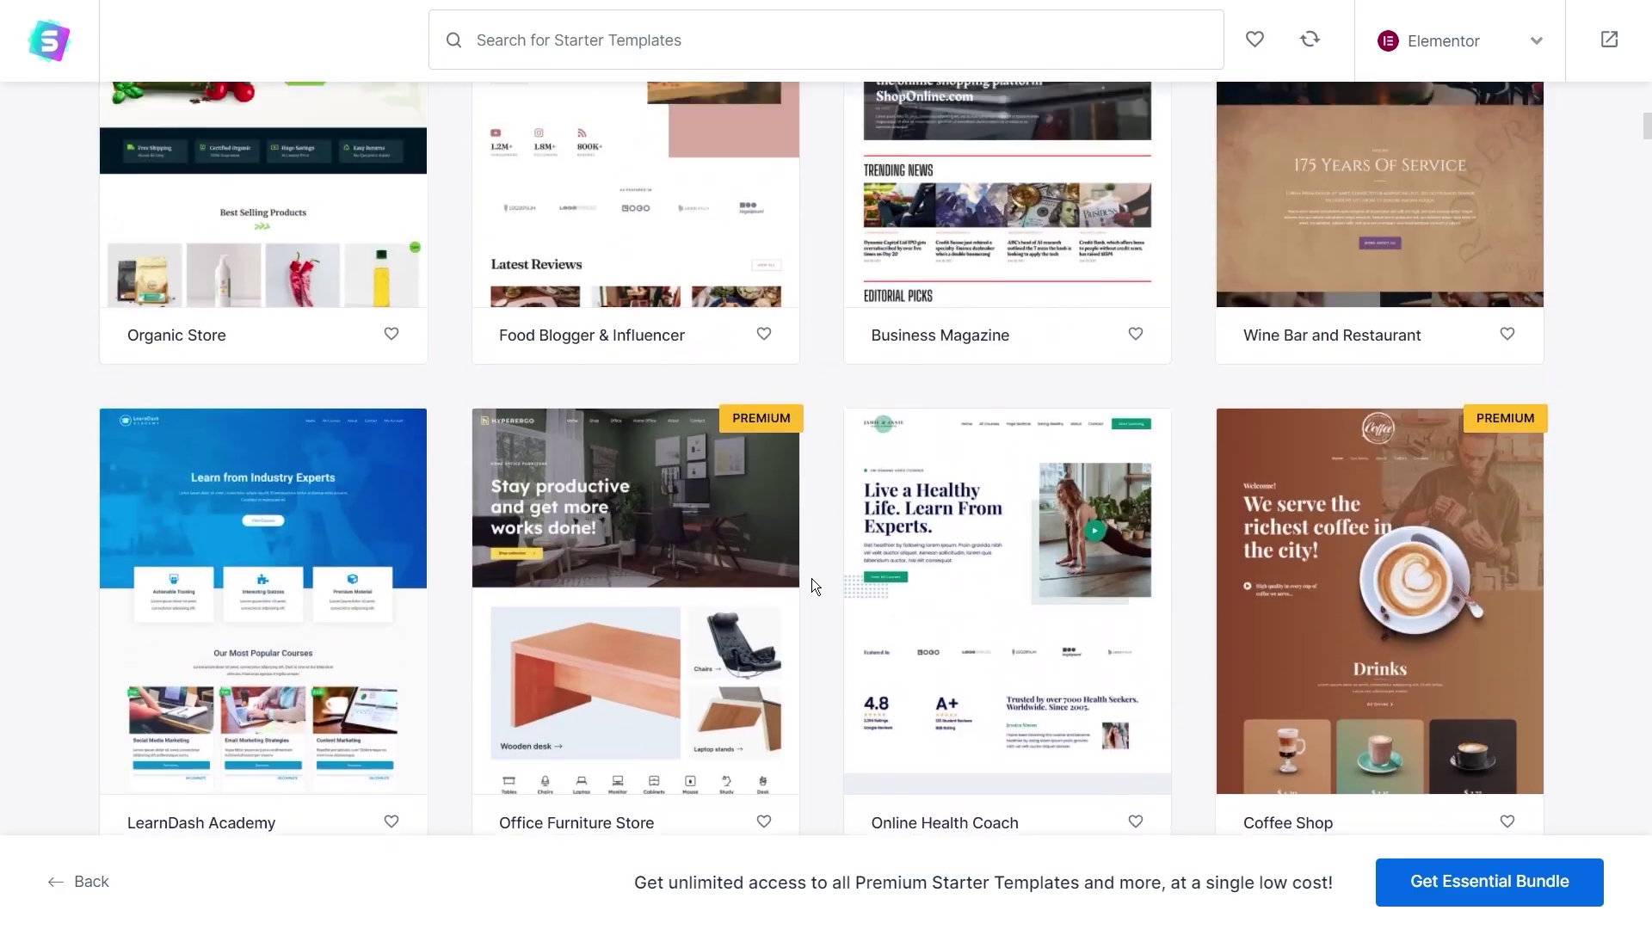
{"action": "scroll", "coordinate": [812, 580], "scroll_direction": "up", "scroll_amount": 8}
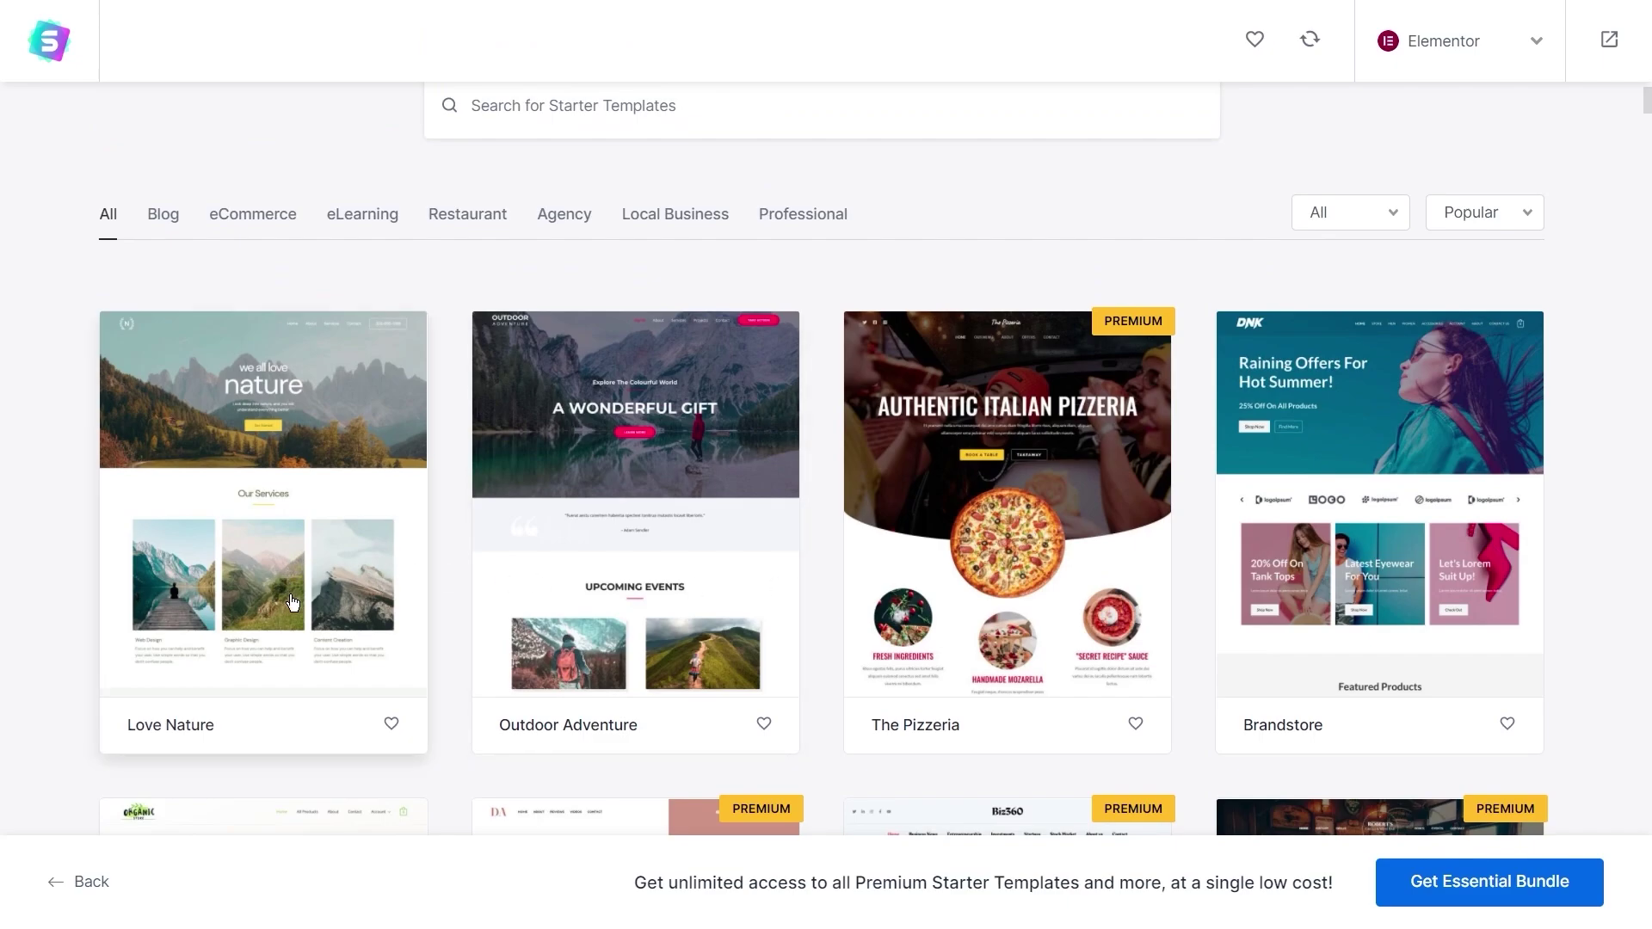
{"action": "scroll", "coordinate": [293, 603], "scroll_direction": "down", "scroll_amount": 5}
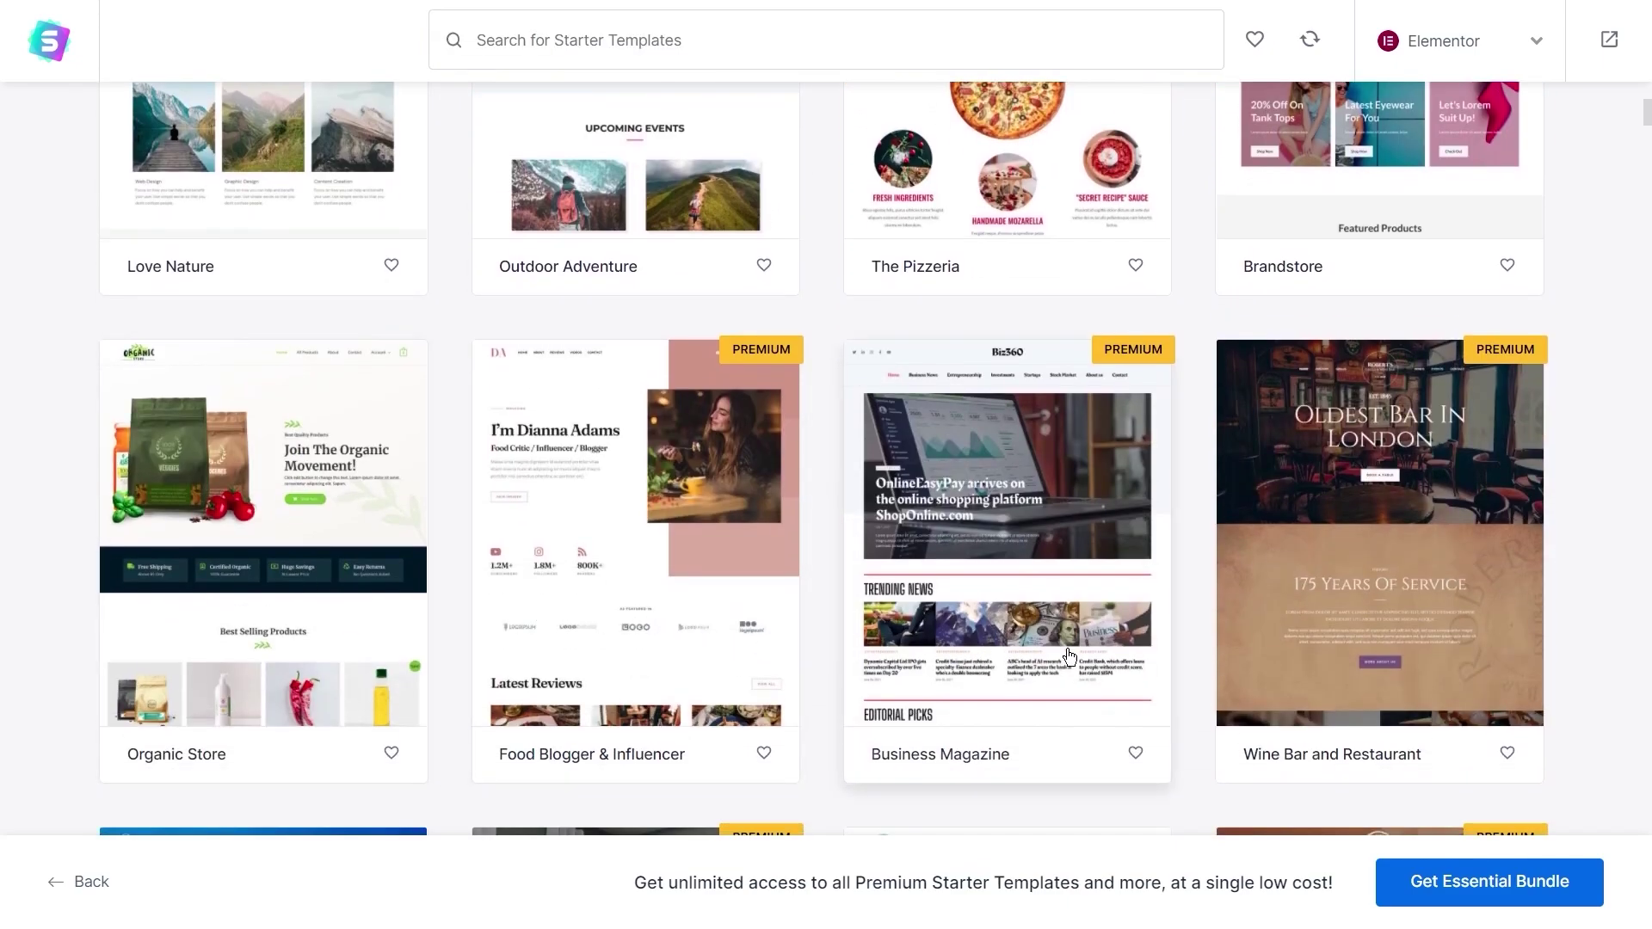
{"action": "scroll", "coordinate": [1415, 594], "scroll_direction": "down", "scroll_amount": 10}
{"action": "scroll", "coordinate": [1441, 611], "scroll_direction": "down", "scroll_amount": 10}
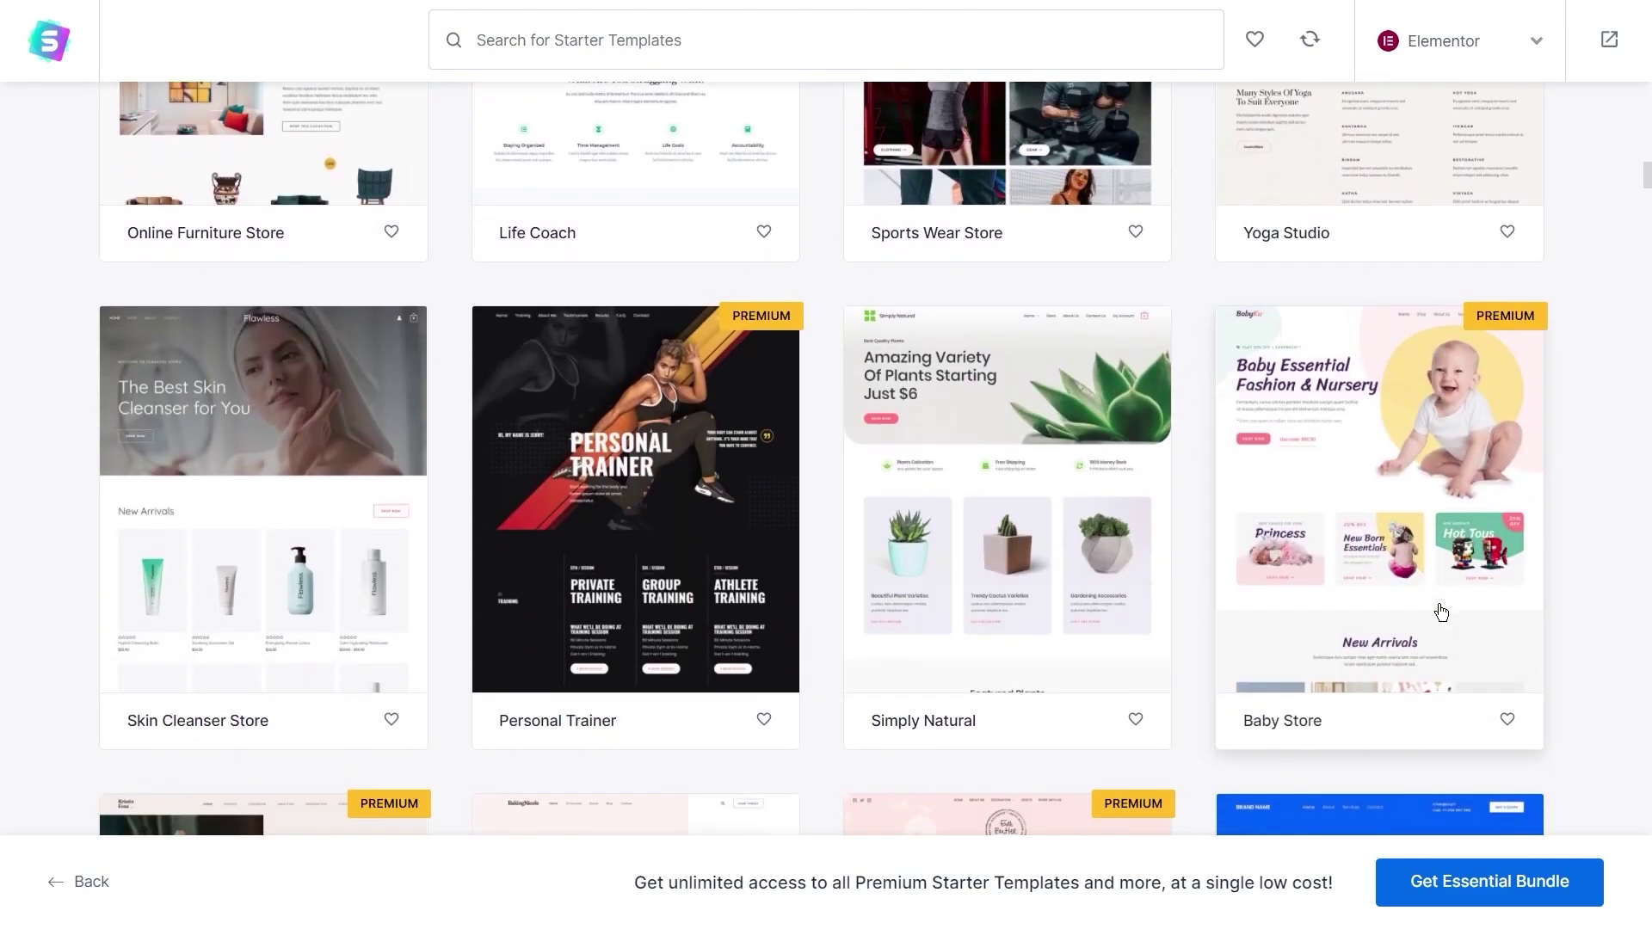
{"action": "scroll", "coordinate": [1441, 613], "scroll_direction": "down", "scroll_amount": 5}
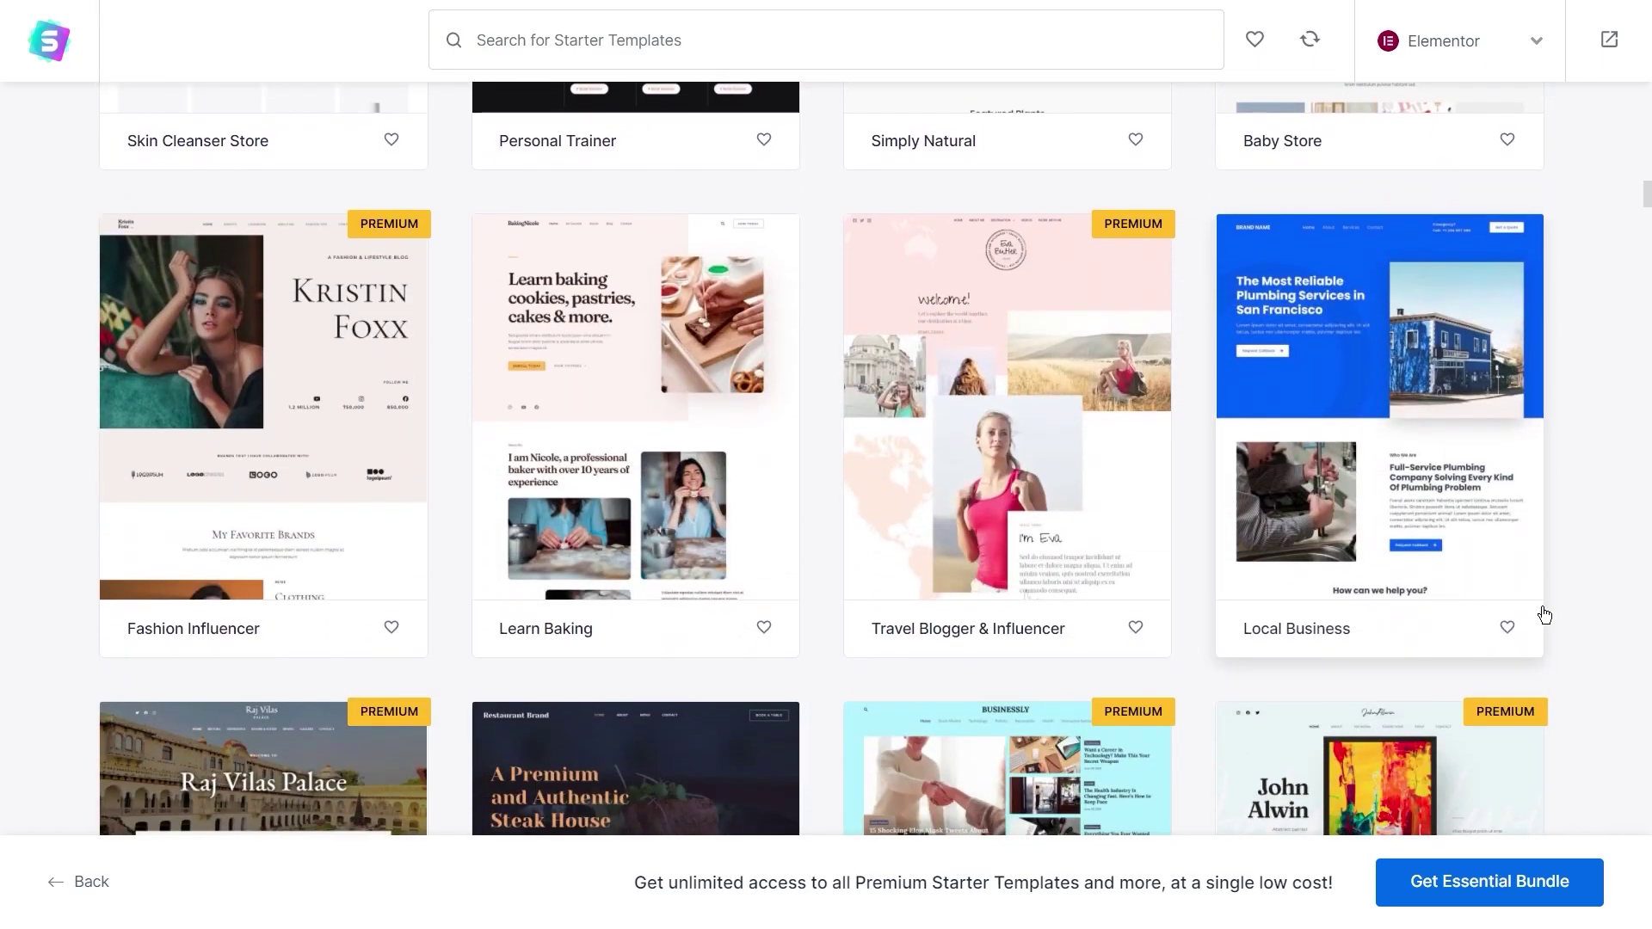
{"action": "scroll", "coordinate": [1544, 612], "scroll_direction": "up", "scroll_amount": 20}
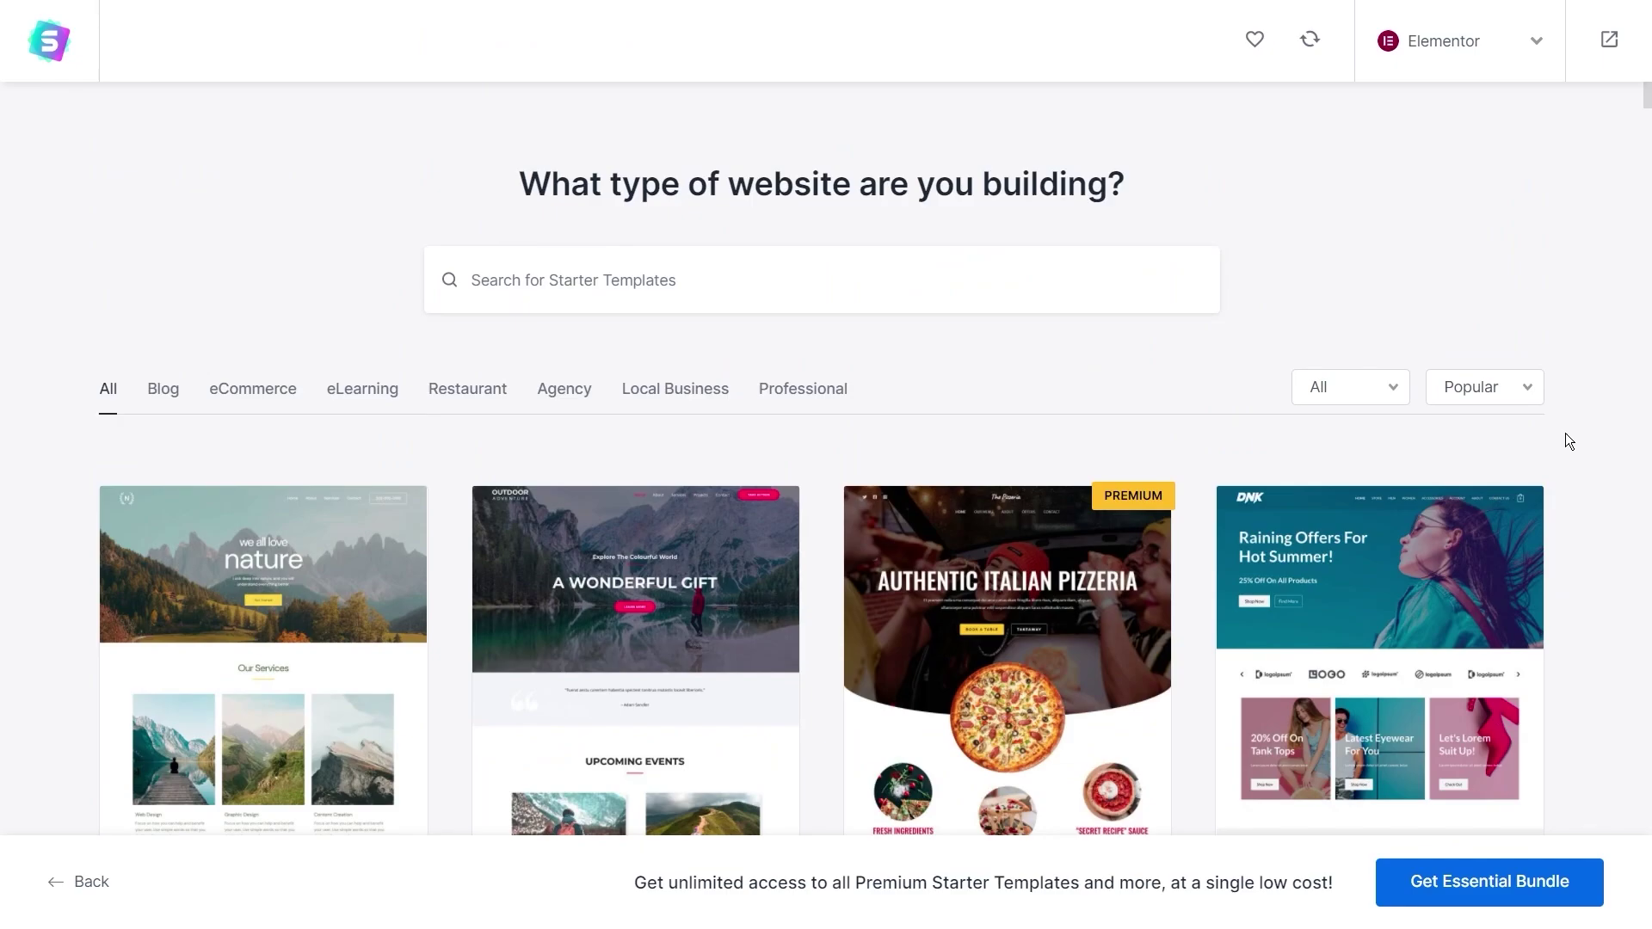
Search the template library for 'food'
{"action": "left_click", "coordinate": [656, 284]}
{"action": "type", "text": "food"}
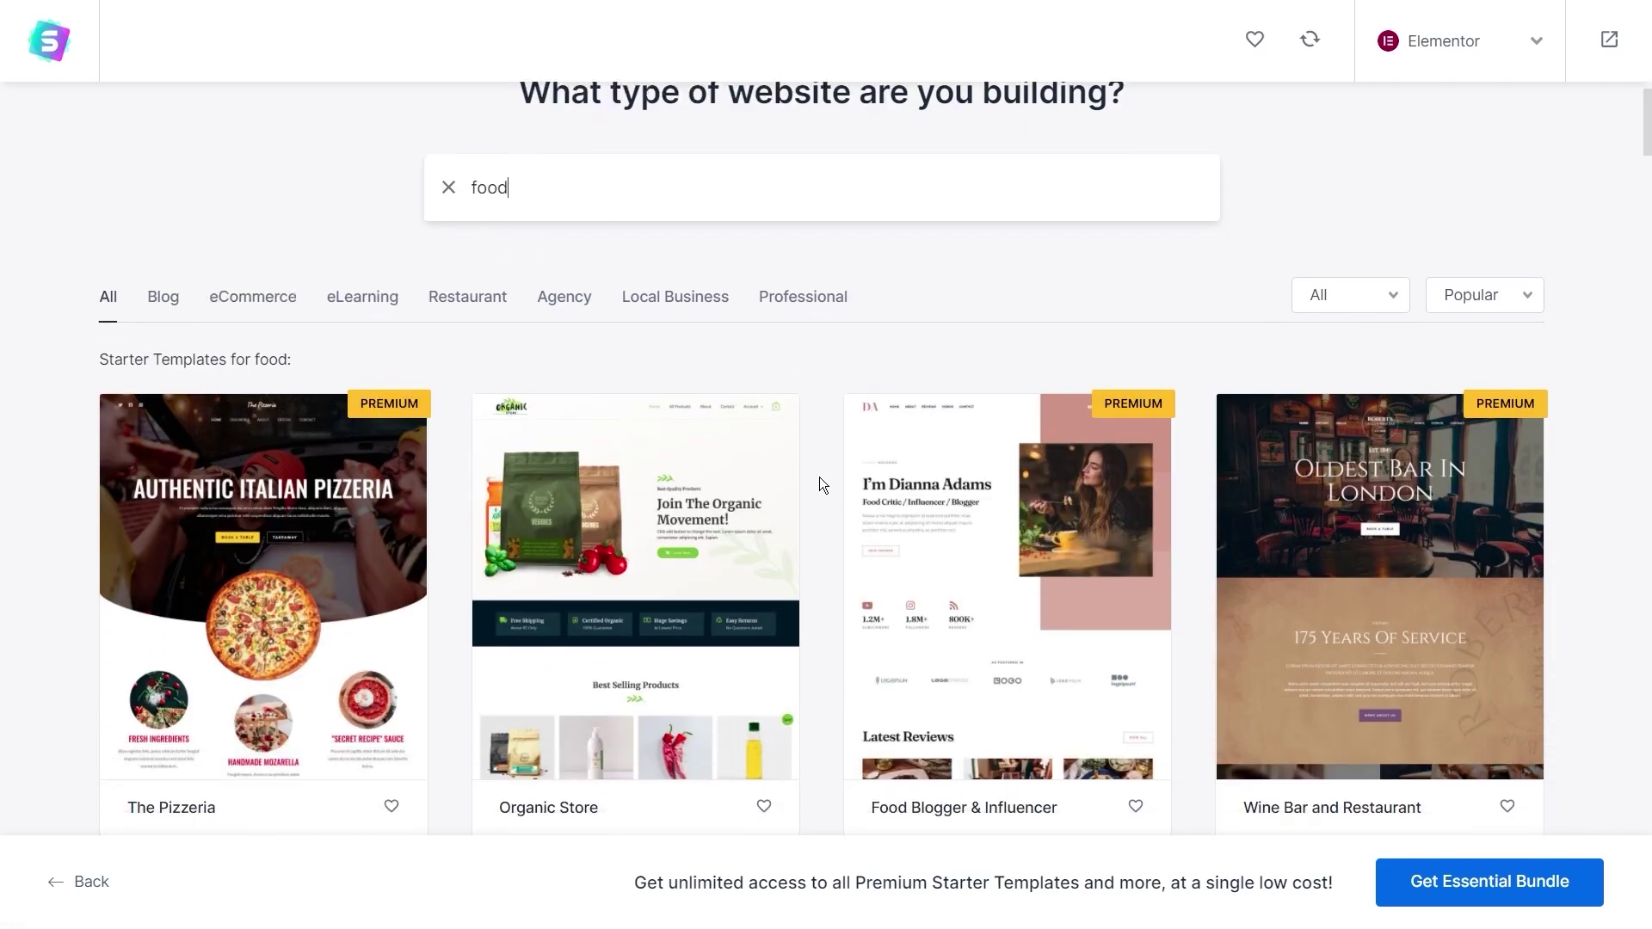
{"action": "scroll", "coordinate": [818, 477], "scroll_direction": "down", "scroll_amount": 10}
{"action": "scroll", "coordinate": [826, 481], "scroll_direction": "up", "scroll_amount": 10}
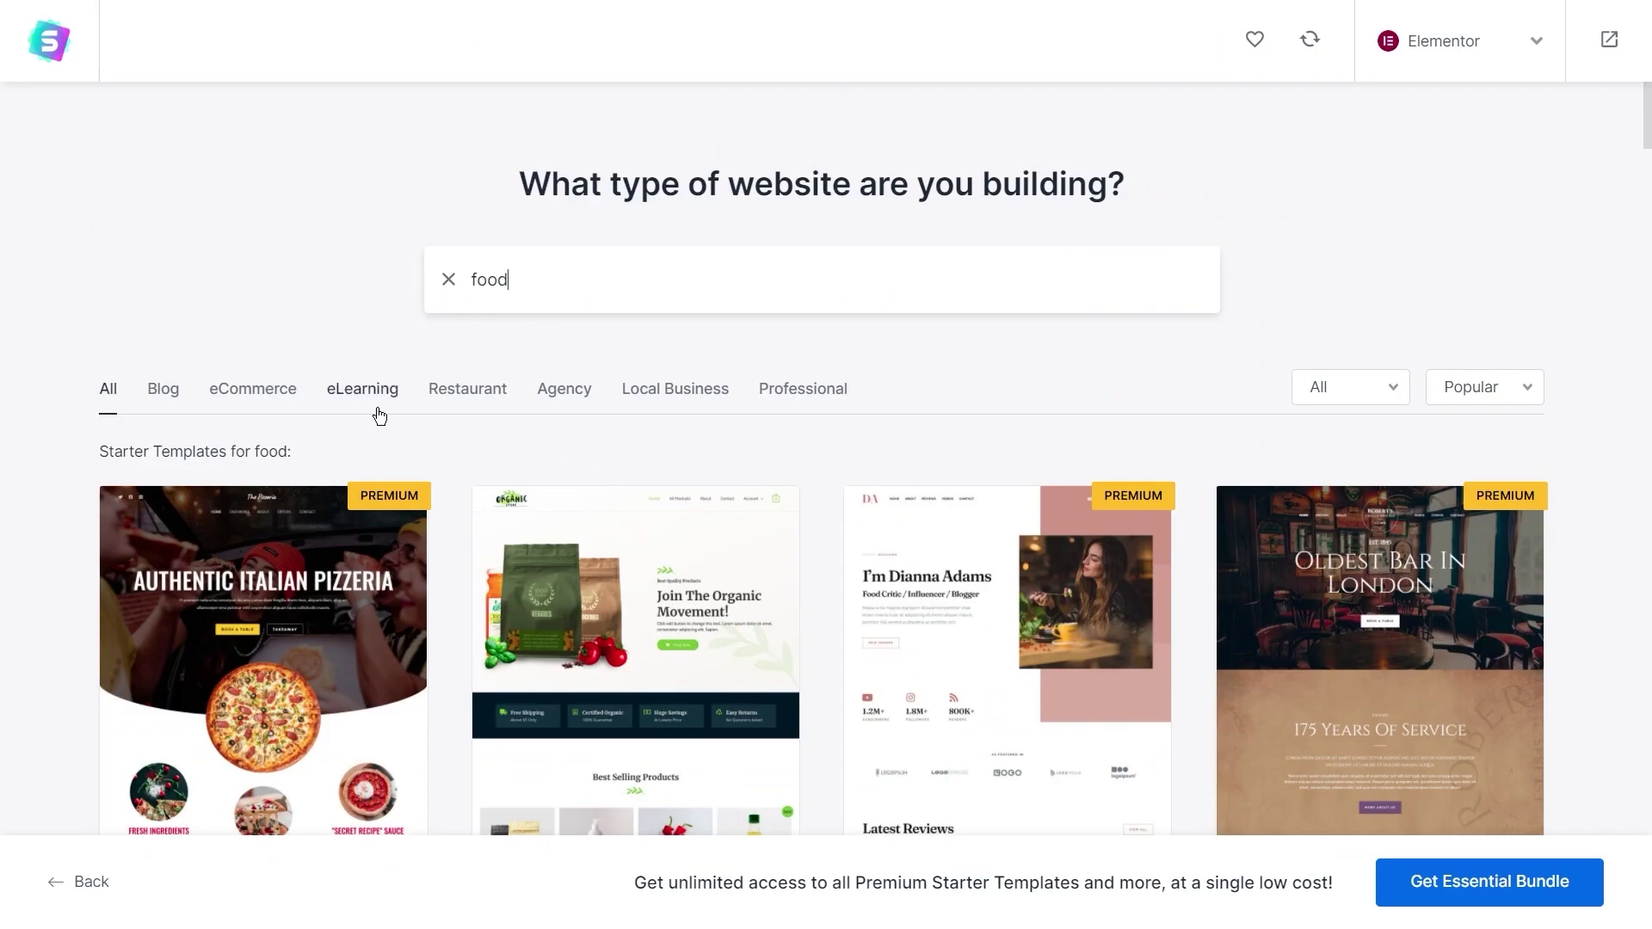
Browse the Restaurant, Agency, Local Business and Professional categories and check the sort options
{"action": "left_click", "coordinate": [471, 404]}
{"action": "left_click", "coordinate": [564, 399]}
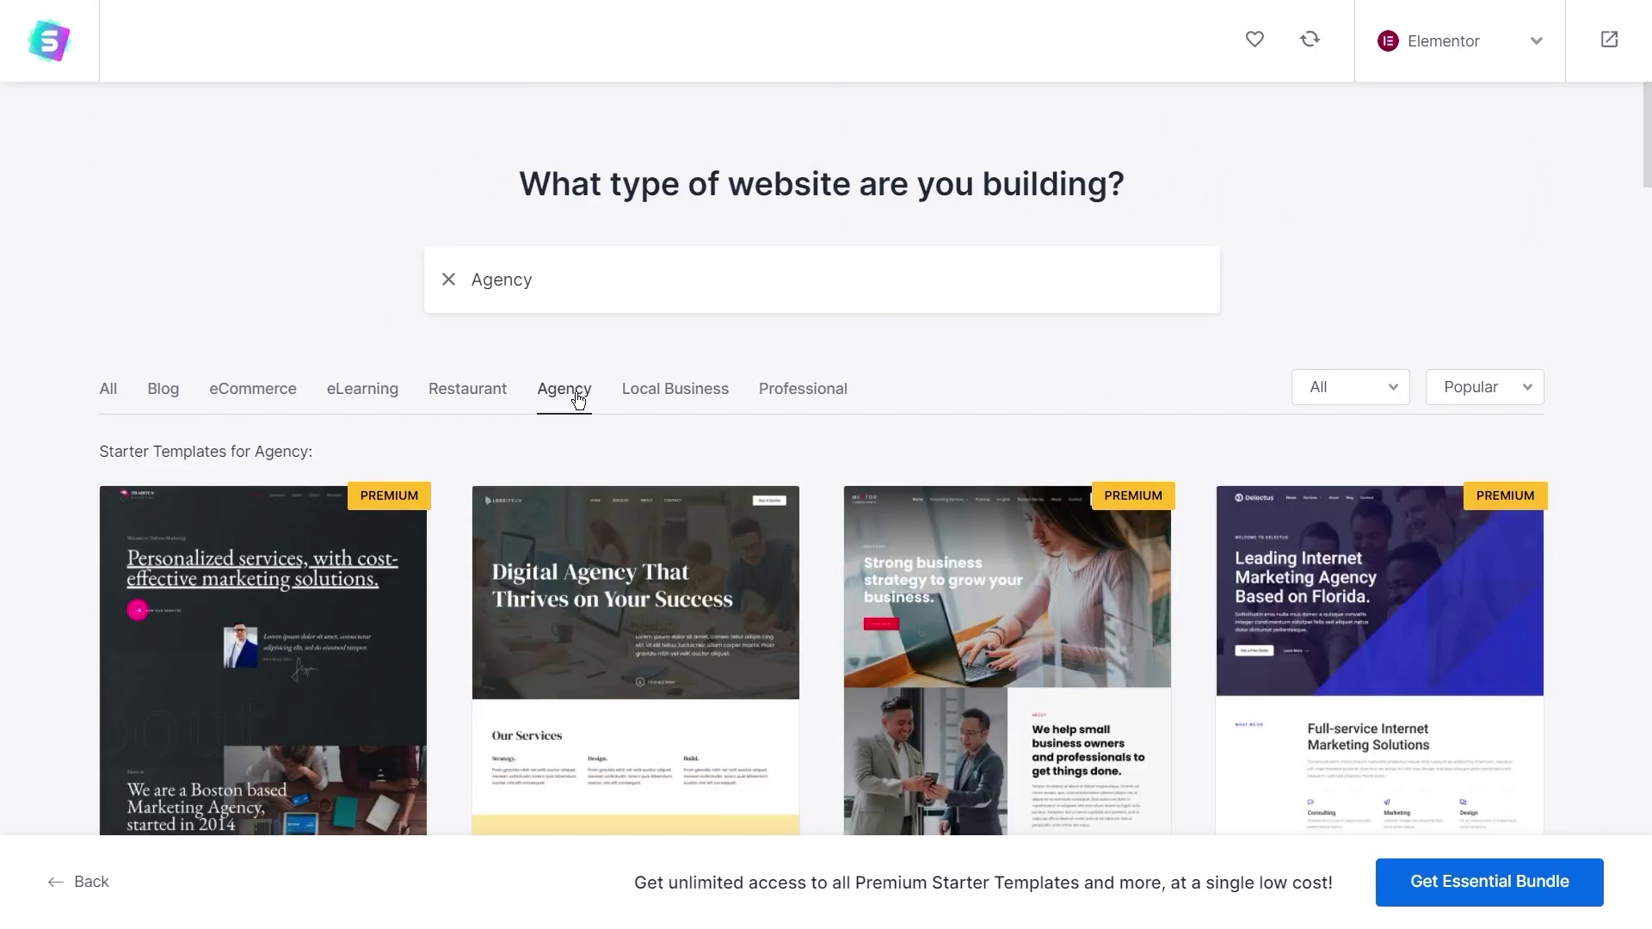
{"action": "left_click", "coordinate": [675, 397]}
{"action": "left_click", "coordinate": [792, 404]}
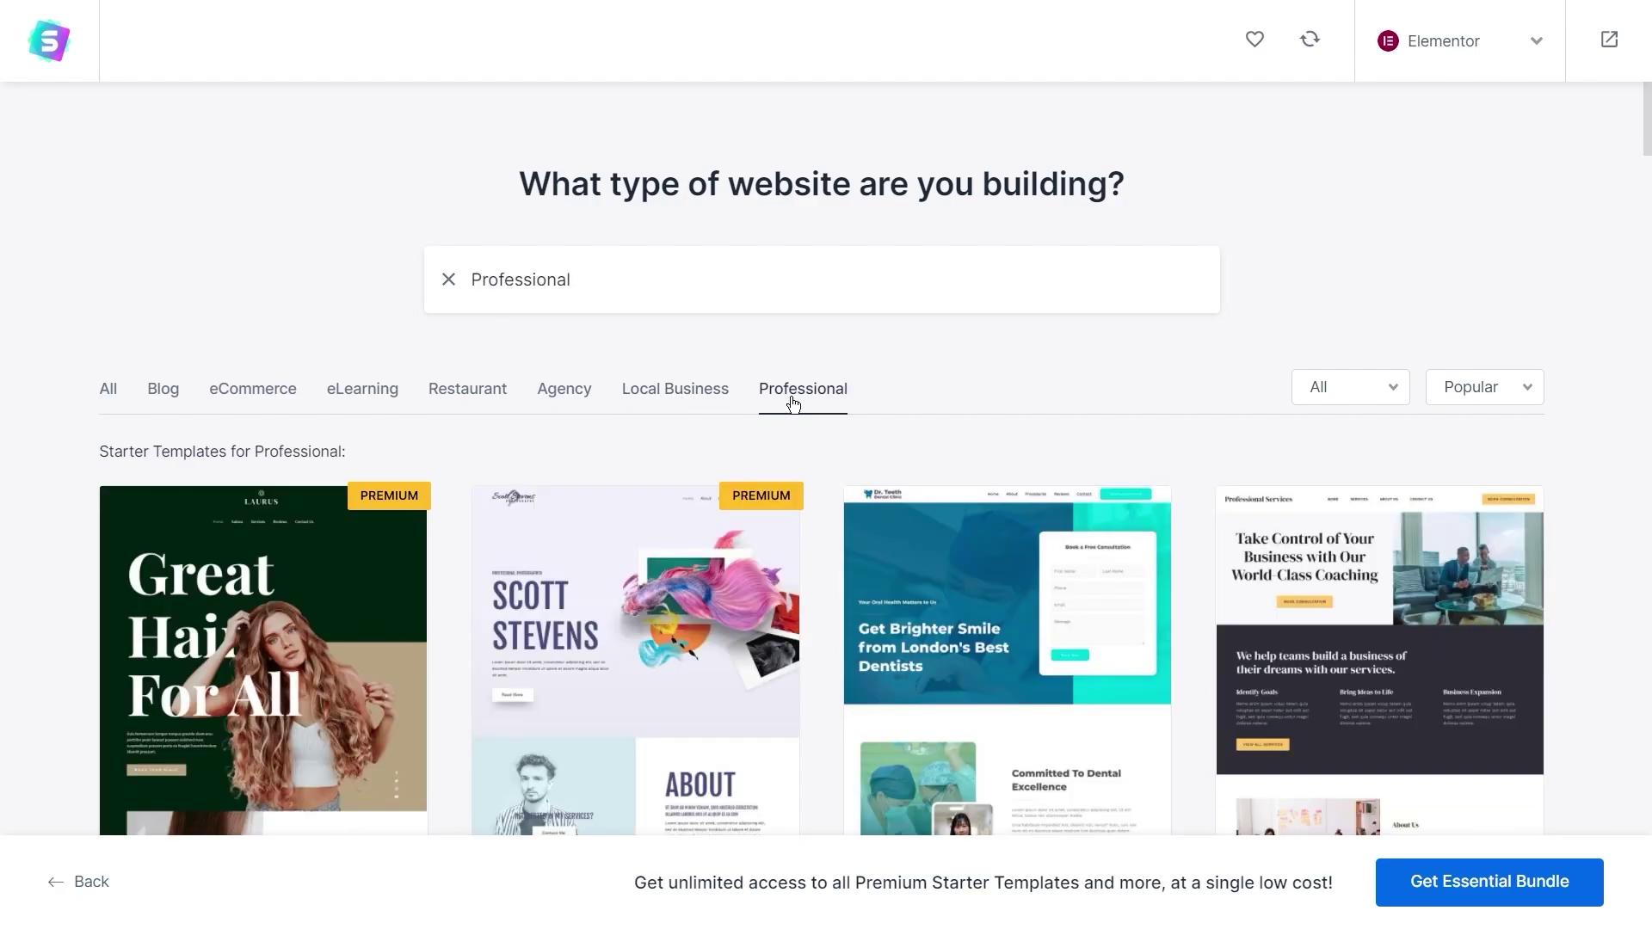
{"action": "left_click", "coordinate": [1480, 394]}
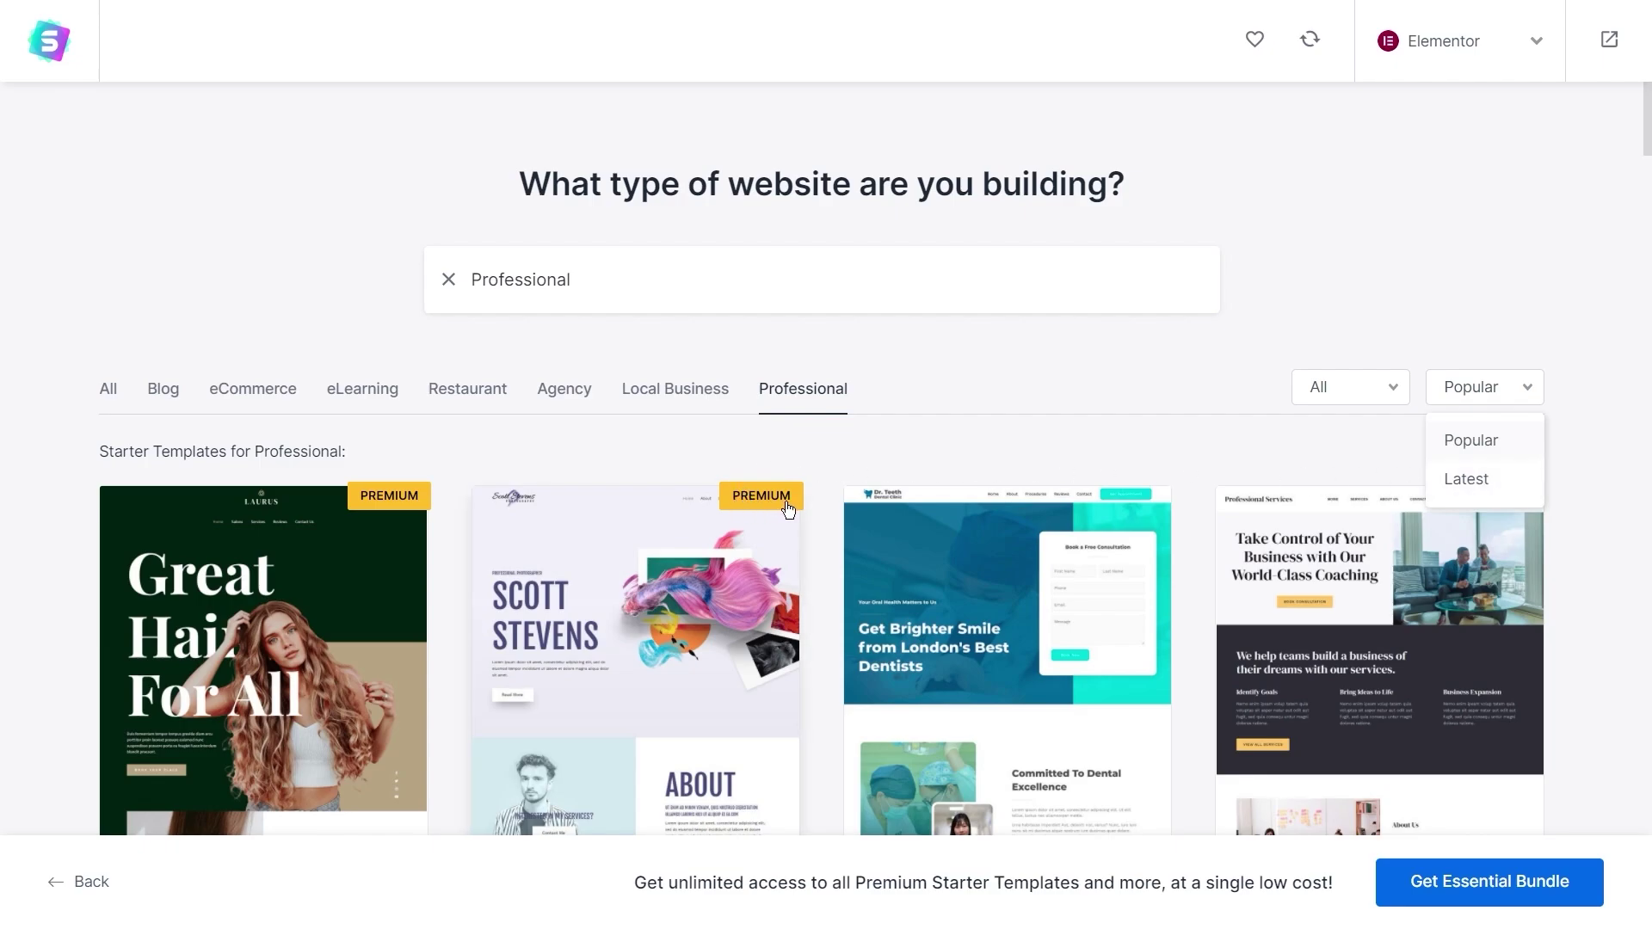
{"action": "left_click", "coordinate": [462, 452]}
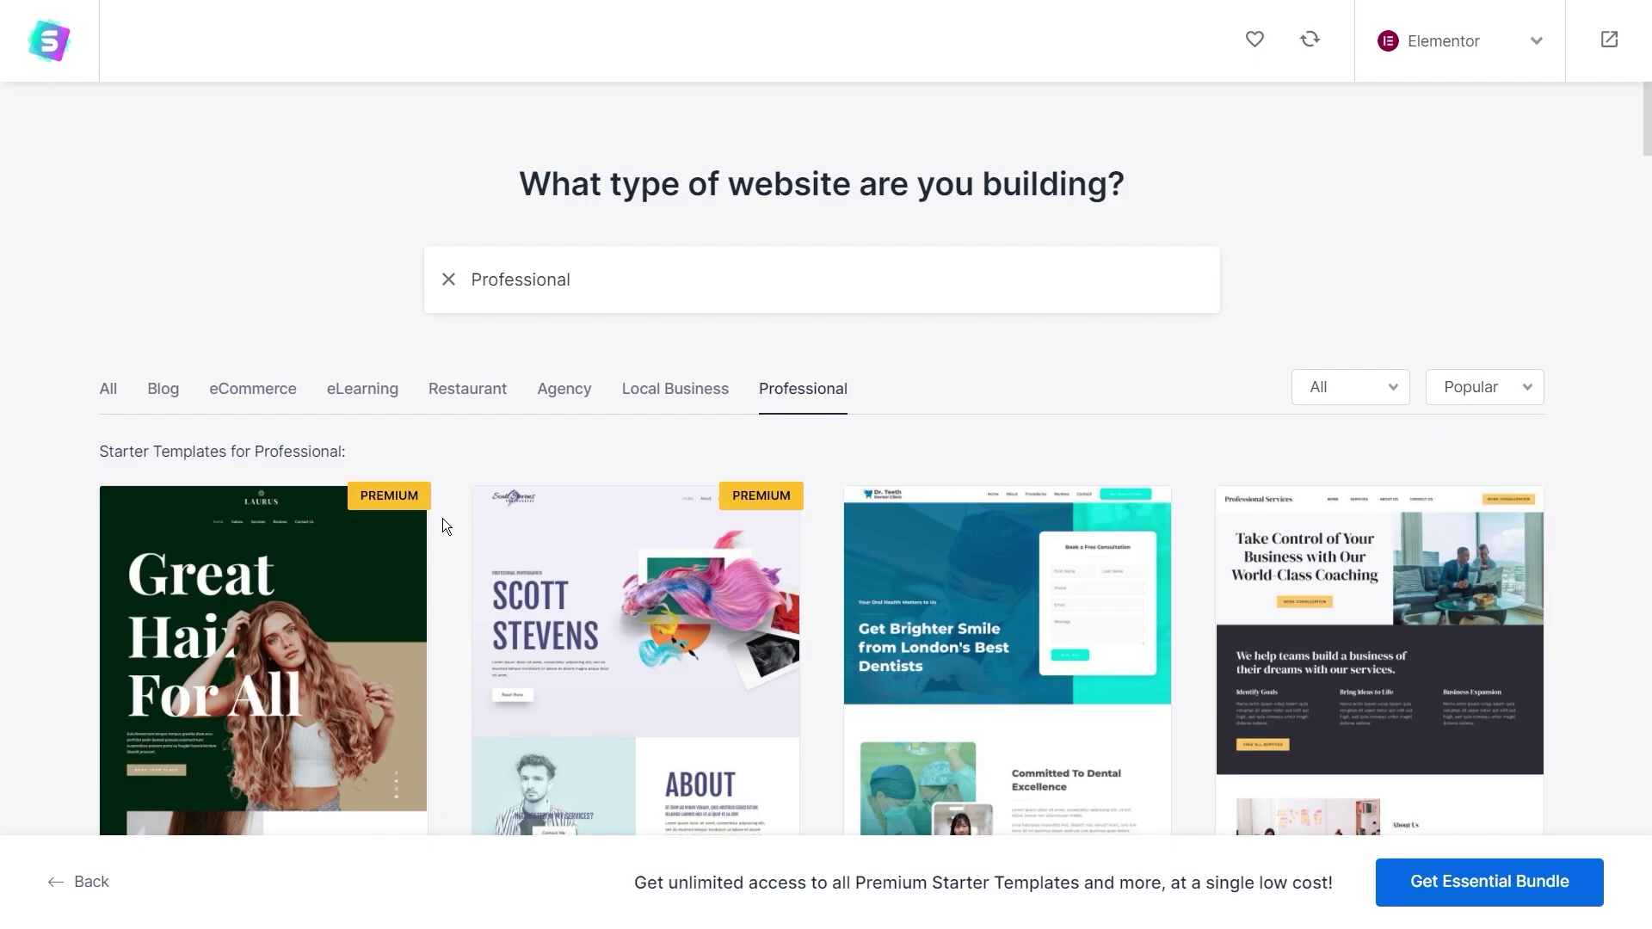
Heart the Hairdressers and Hair Salons, Photographer and Dentist Clinic templates, then filter to My Favorite
{"action": "scroll", "coordinate": [442, 518], "scroll_direction": "down", "scroll_amount": 12}
{"action": "scroll", "coordinate": [442, 527], "scroll_direction": "down", "scroll_amount": 5}
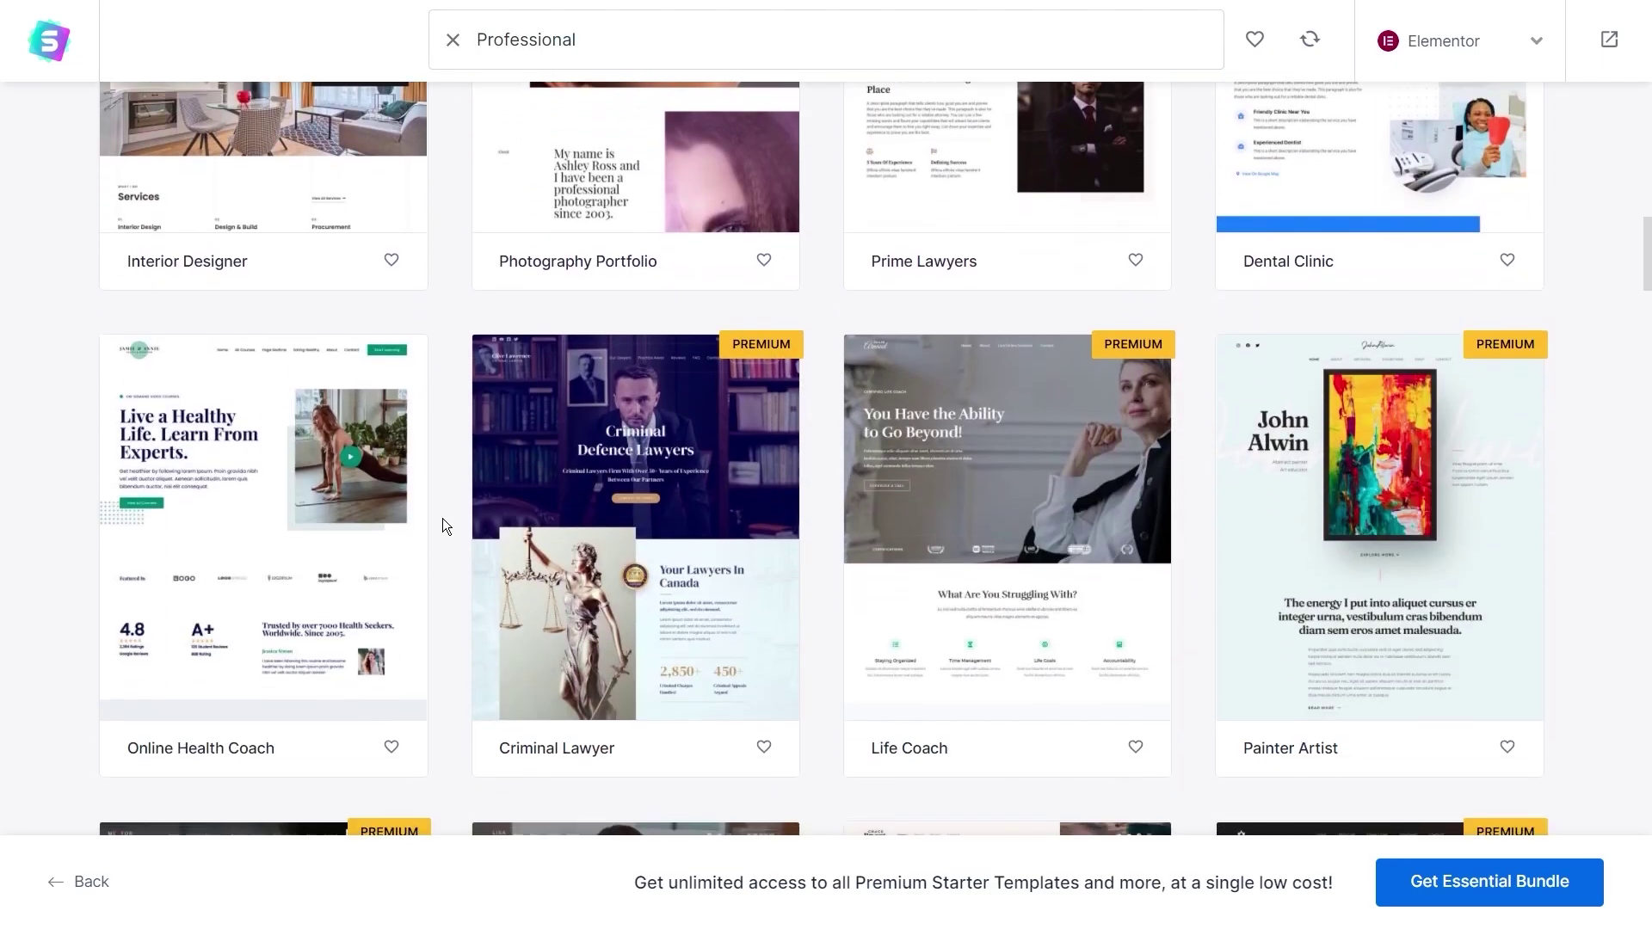
{"action": "scroll", "coordinate": [443, 521], "scroll_direction": "up", "scroll_amount": 20}
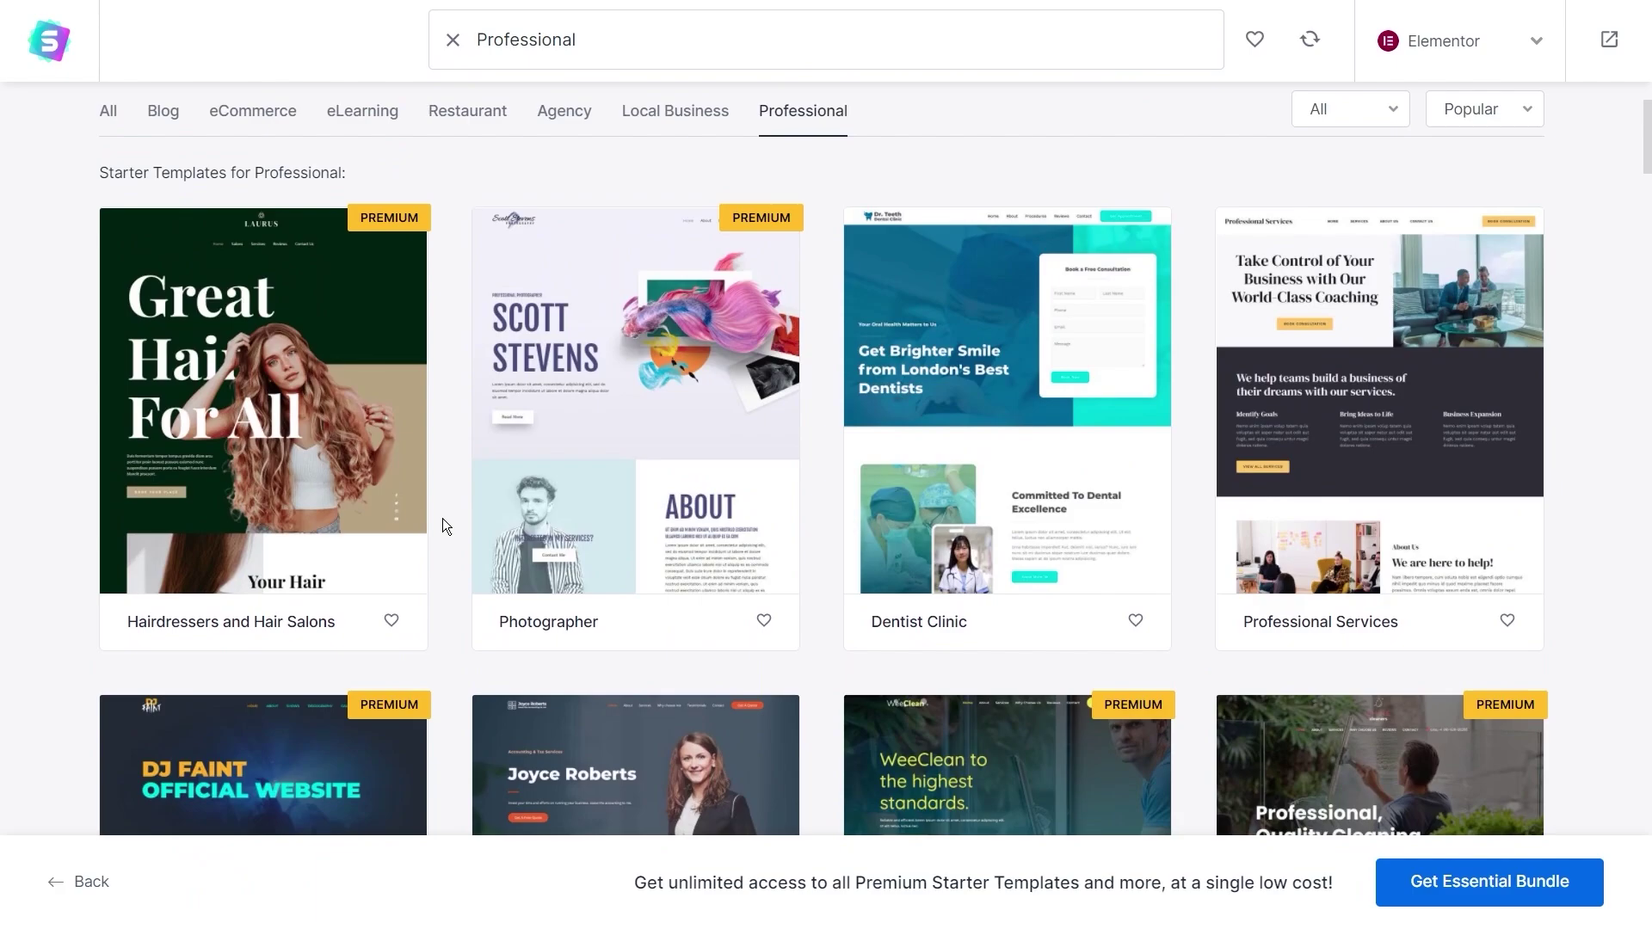
{"action": "left_click", "coordinate": [398, 629]}
{"action": "left_click", "coordinate": [763, 620]}
{"action": "left_click", "coordinate": [1136, 620]}
{"action": "left_click", "coordinate": [1255, 40]}
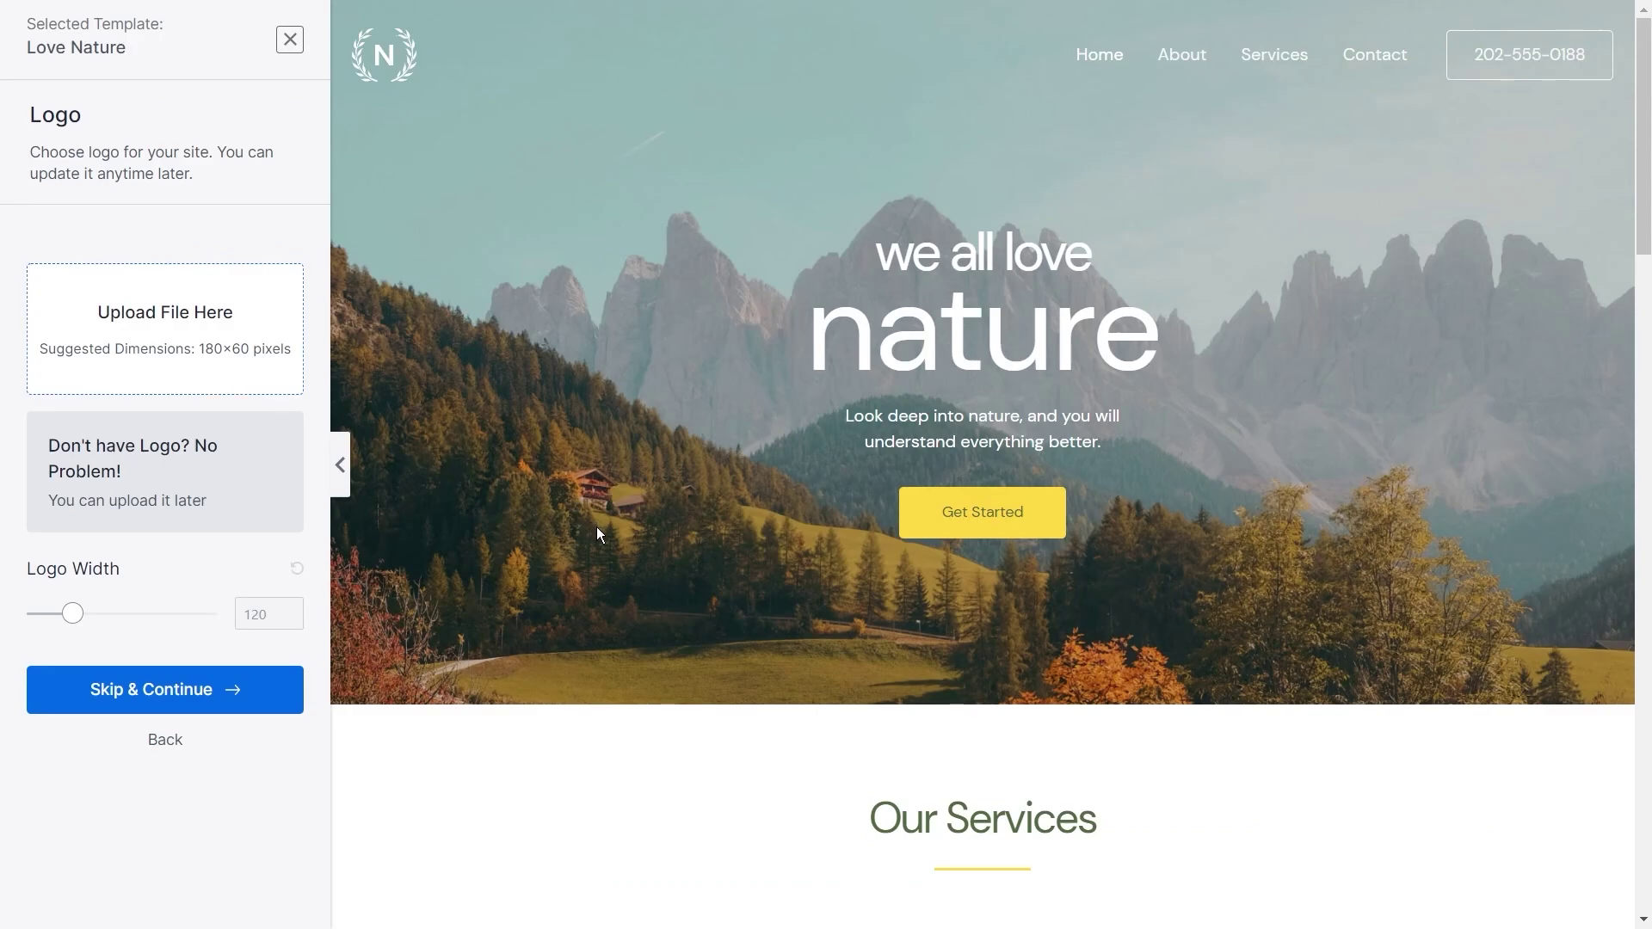
Add the library logo, widen it from 120 to 254, then remove it again
{"action": "left_click", "coordinate": [175, 334]}
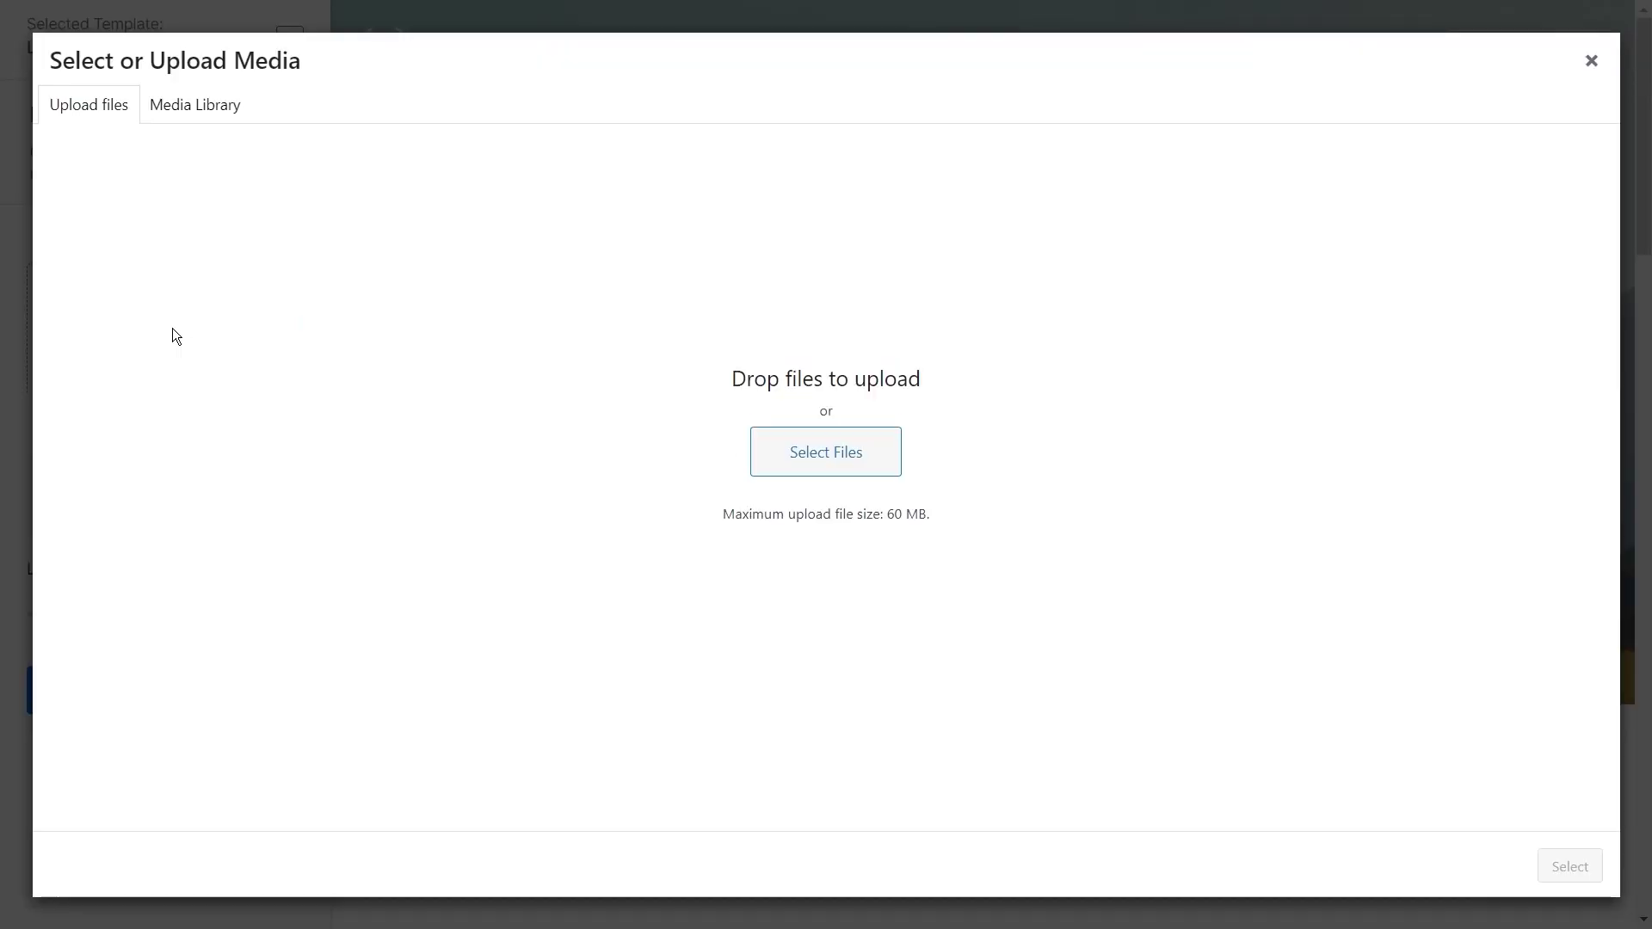
{"action": "left_click", "coordinate": [177, 335]}
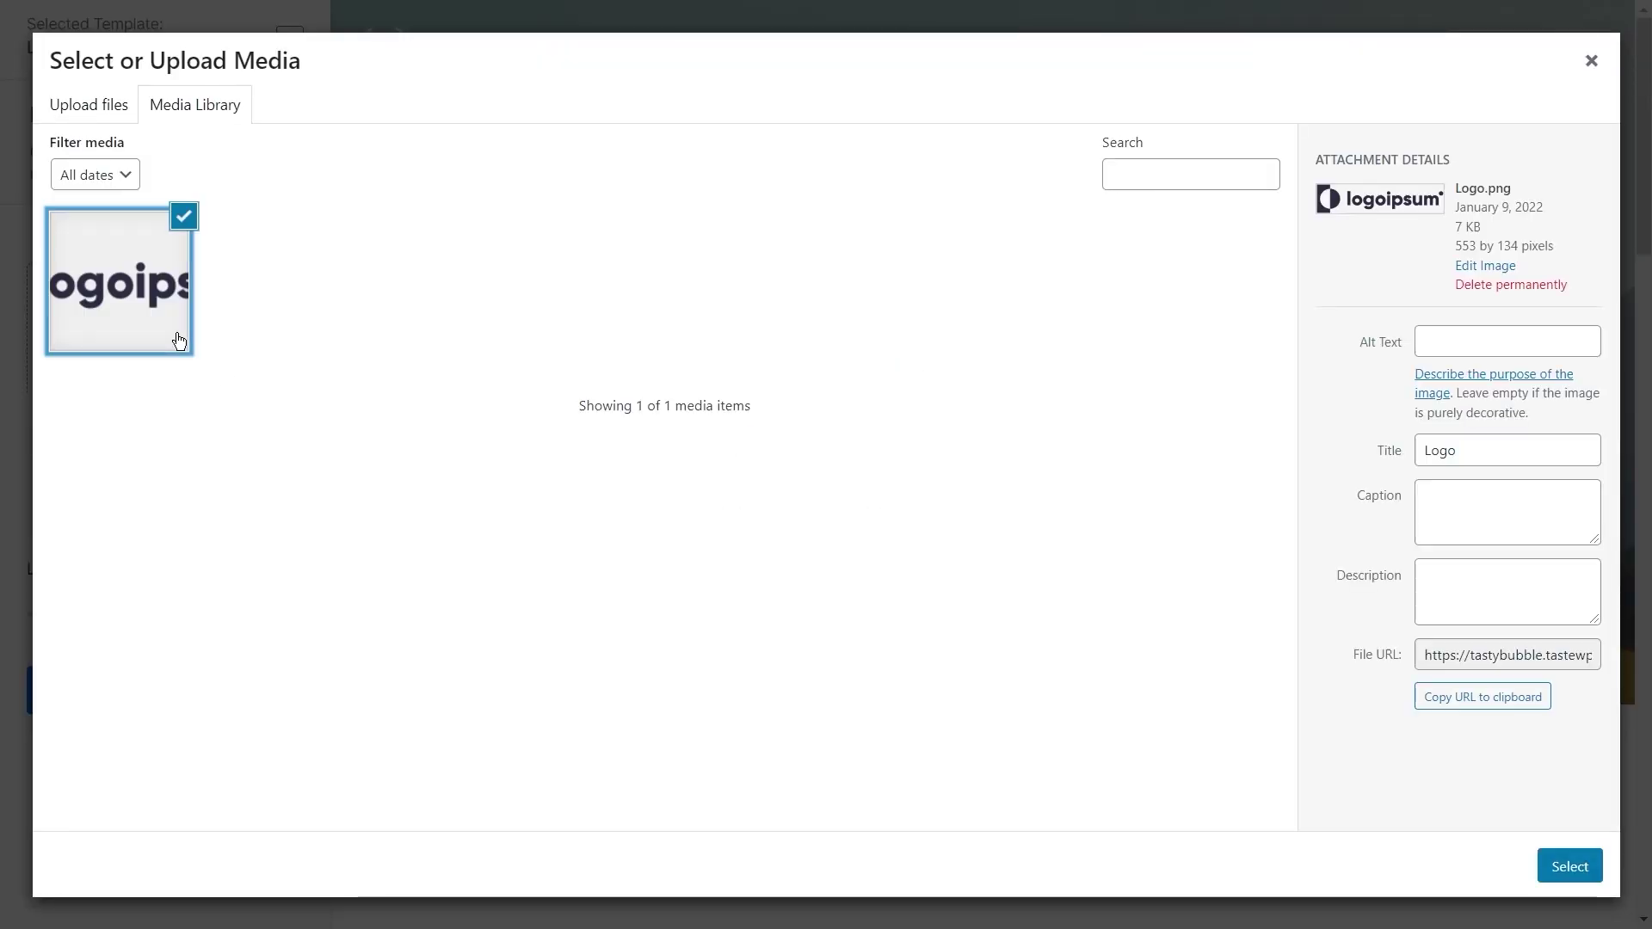
{"action": "left_click", "coordinate": [1562, 867]}
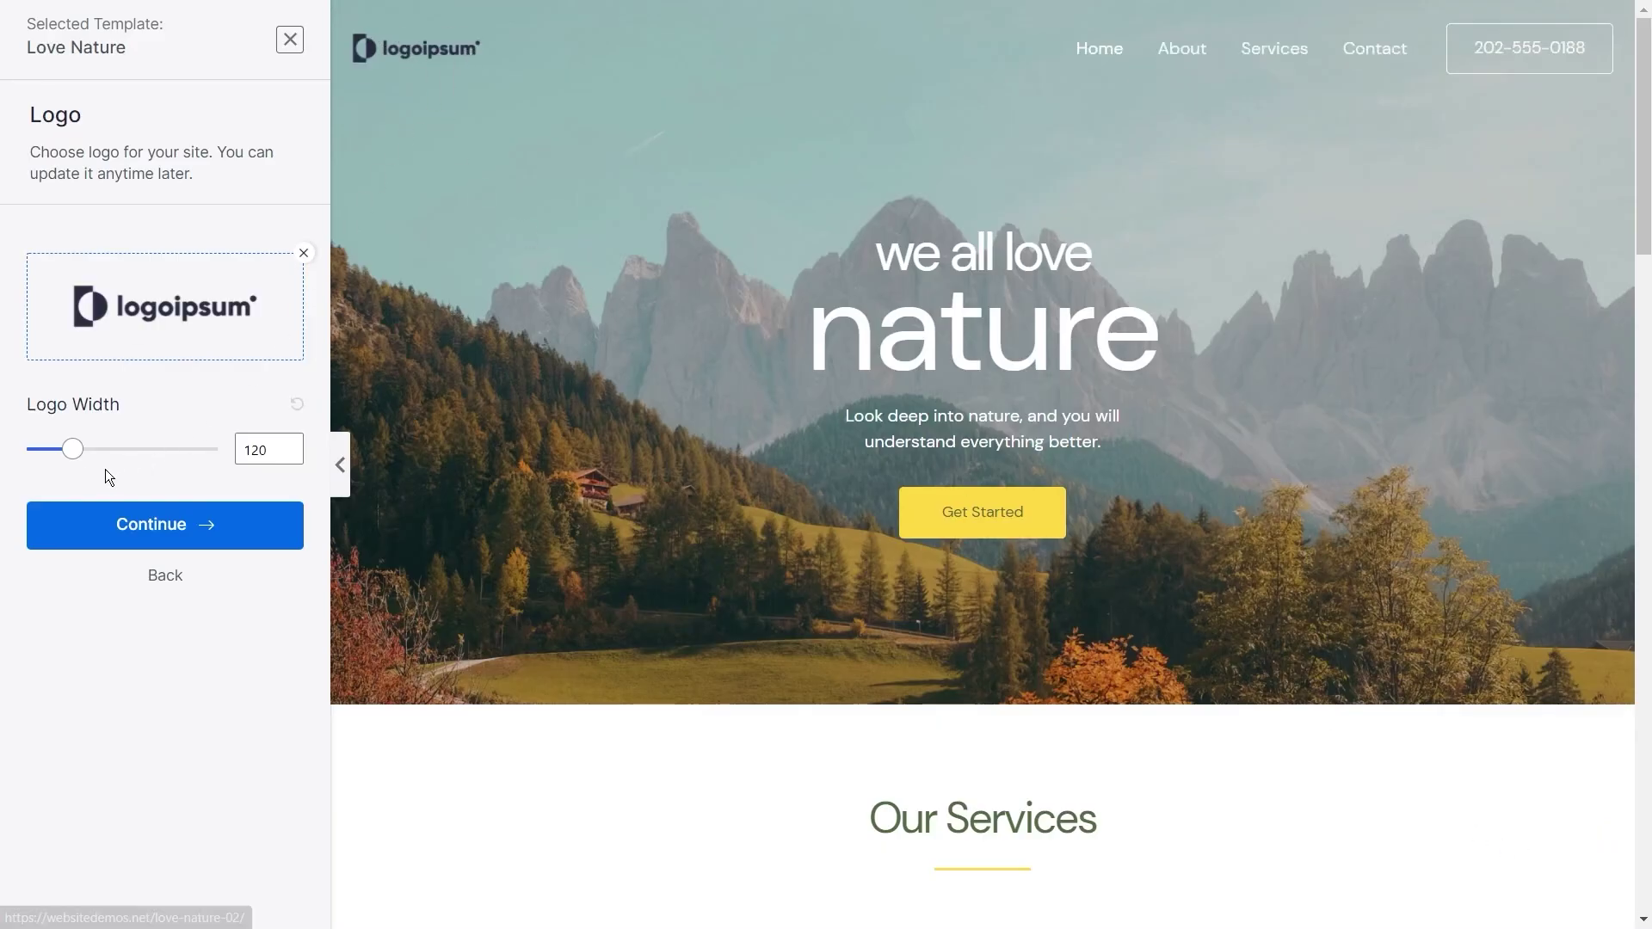
{"action": "mouse_move", "coordinate": [72, 449]}
{"action": "left_mouse_down"}
{"action": "mouse_move", "coordinate": [160, 459]}
{"action": "mouse_move", "coordinate": [81, 449]}
{"action": "left_mouse_up"}
{"action": "left_click", "coordinate": [303, 253]}
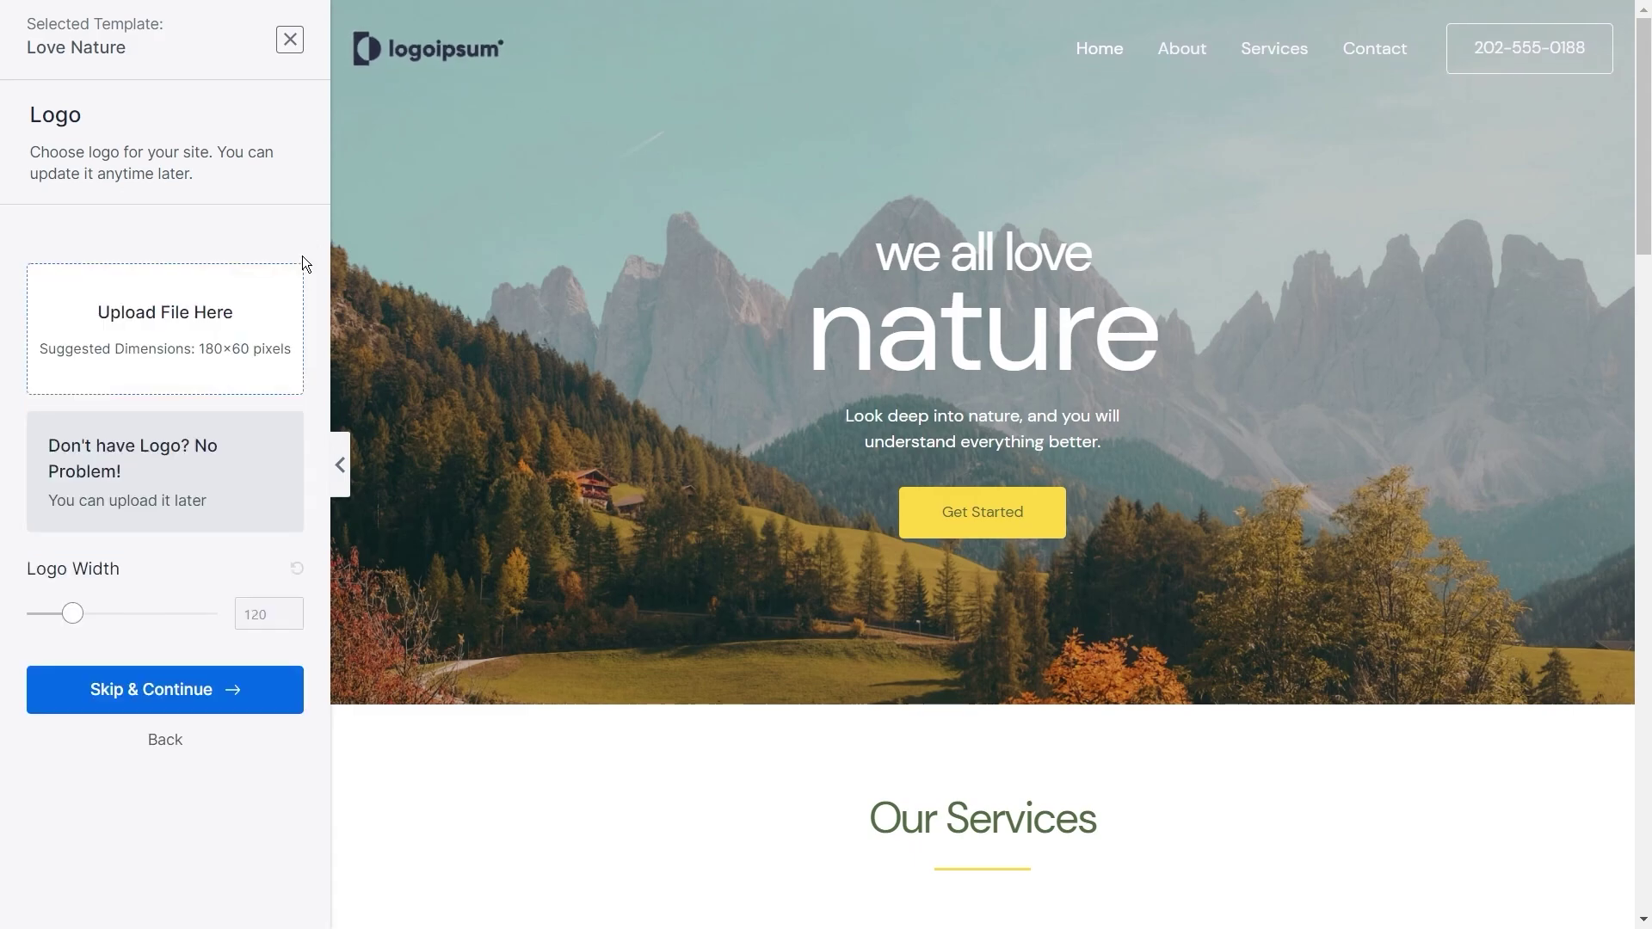
Continue to the Colors & Fonts step and look over its options
{"action": "left_click", "coordinate": [263, 703]}
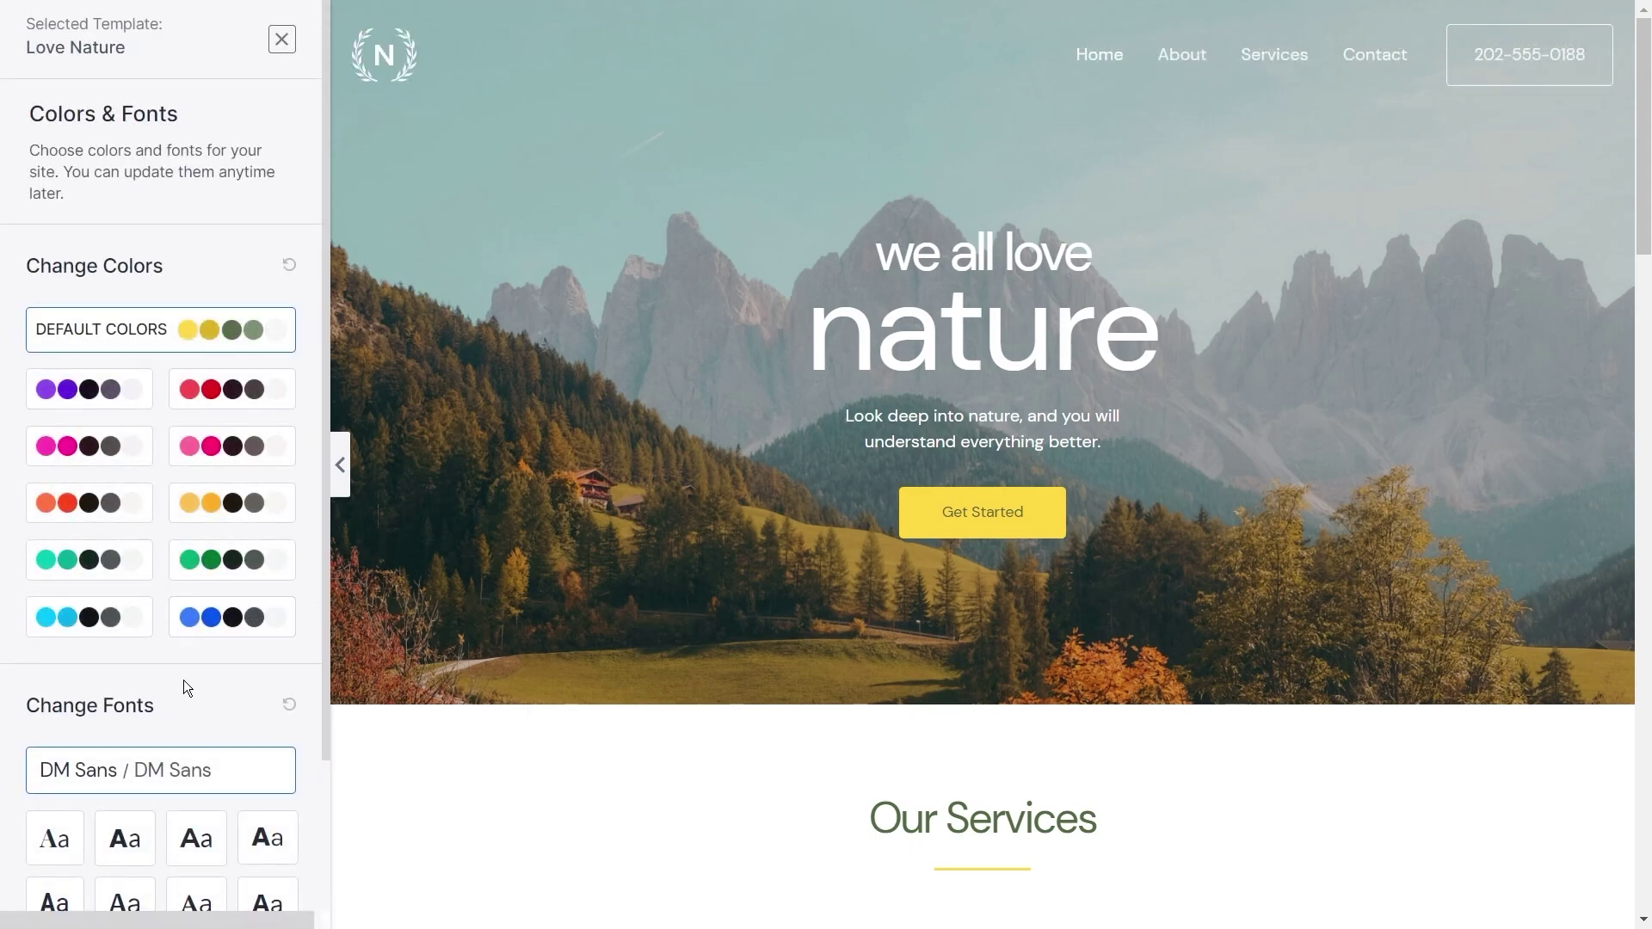
{"action": "scroll", "coordinate": [183, 680], "scroll_direction": "down", "scroll_amount": 2}
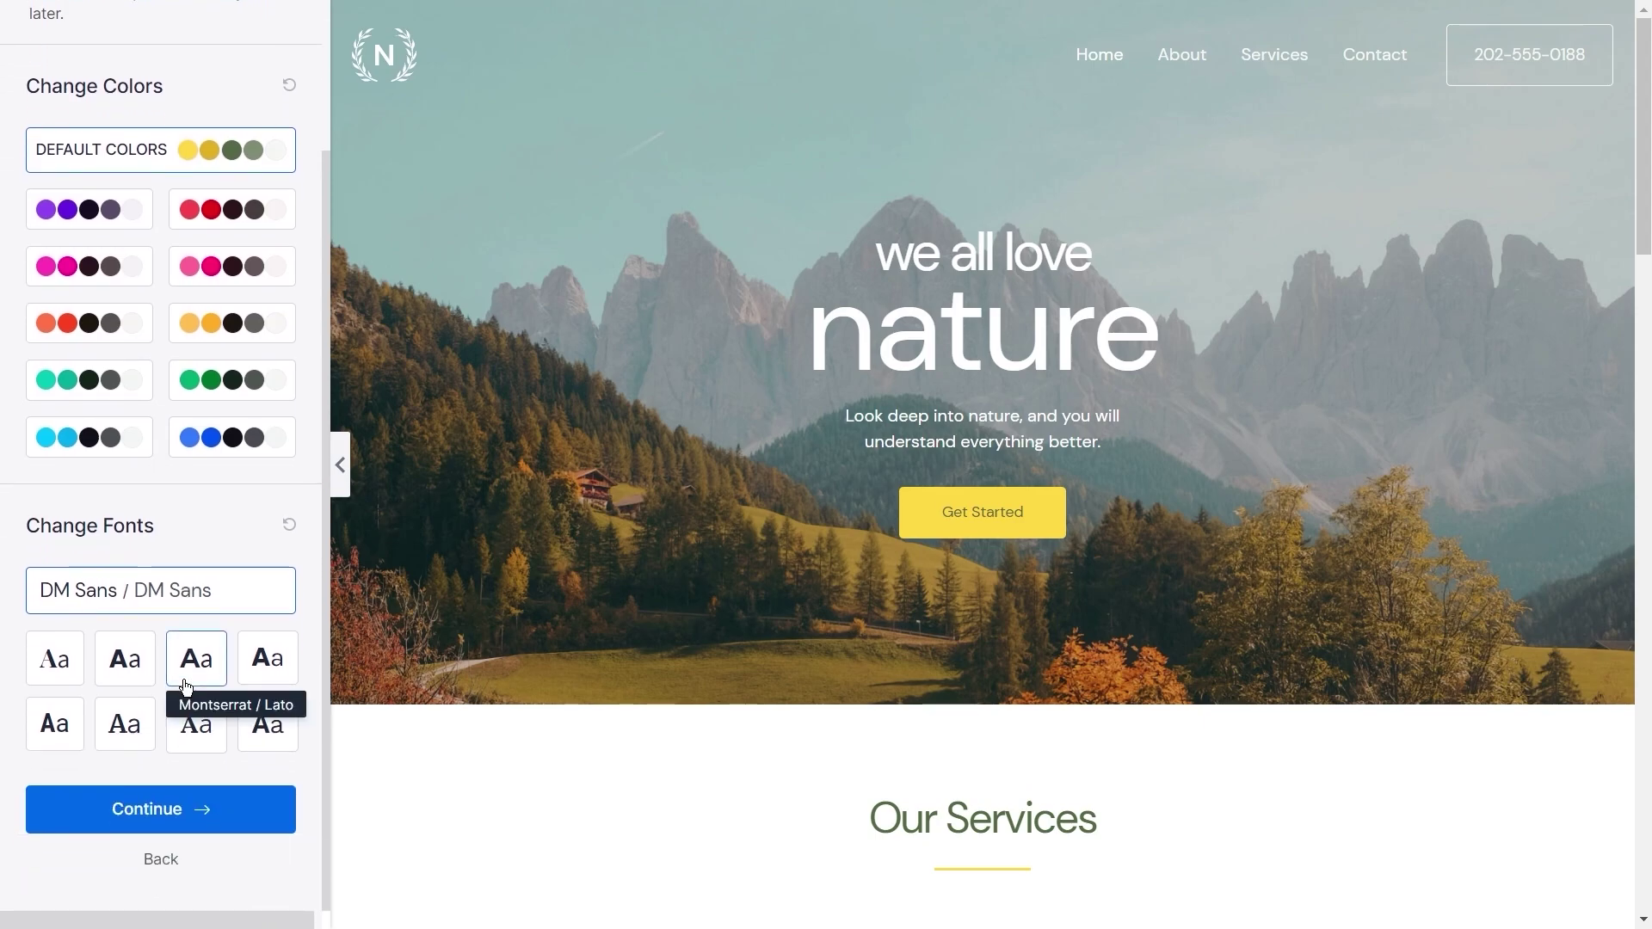
{"action": "scroll", "coordinate": [184, 681], "scroll_direction": "up", "scroll_amount": 1}
{"action": "scroll", "coordinate": [190, 686], "scroll_direction": "up", "scroll_amount": 1}
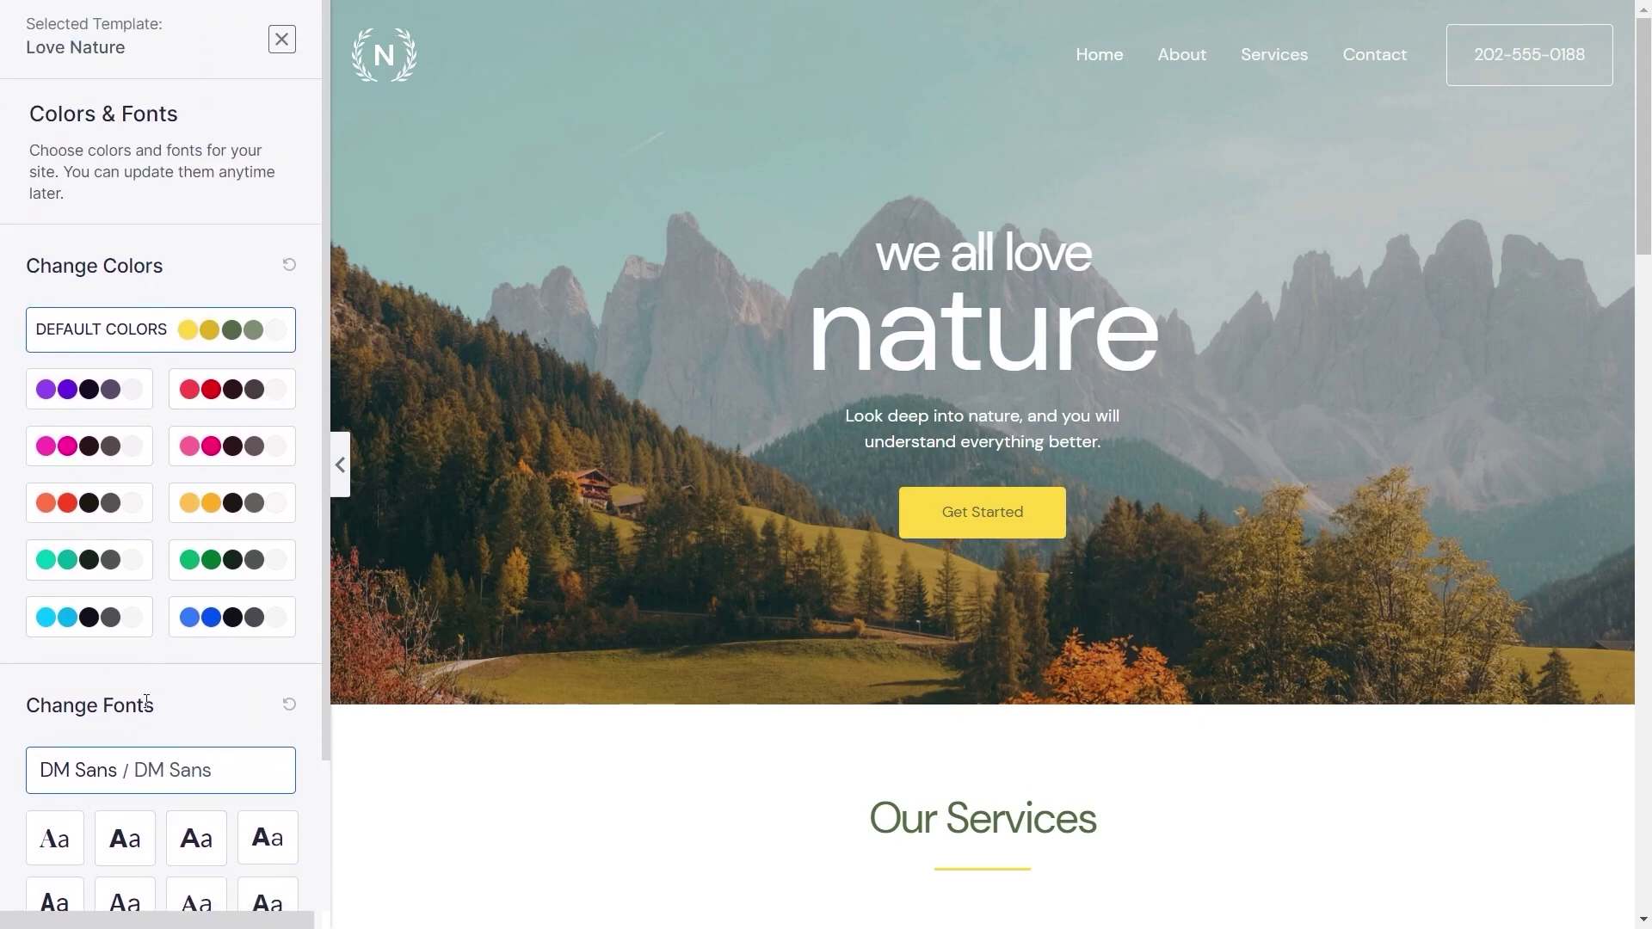
{"action": "scroll", "coordinate": [164, 705], "scroll_direction": "down", "scroll_amount": 2}
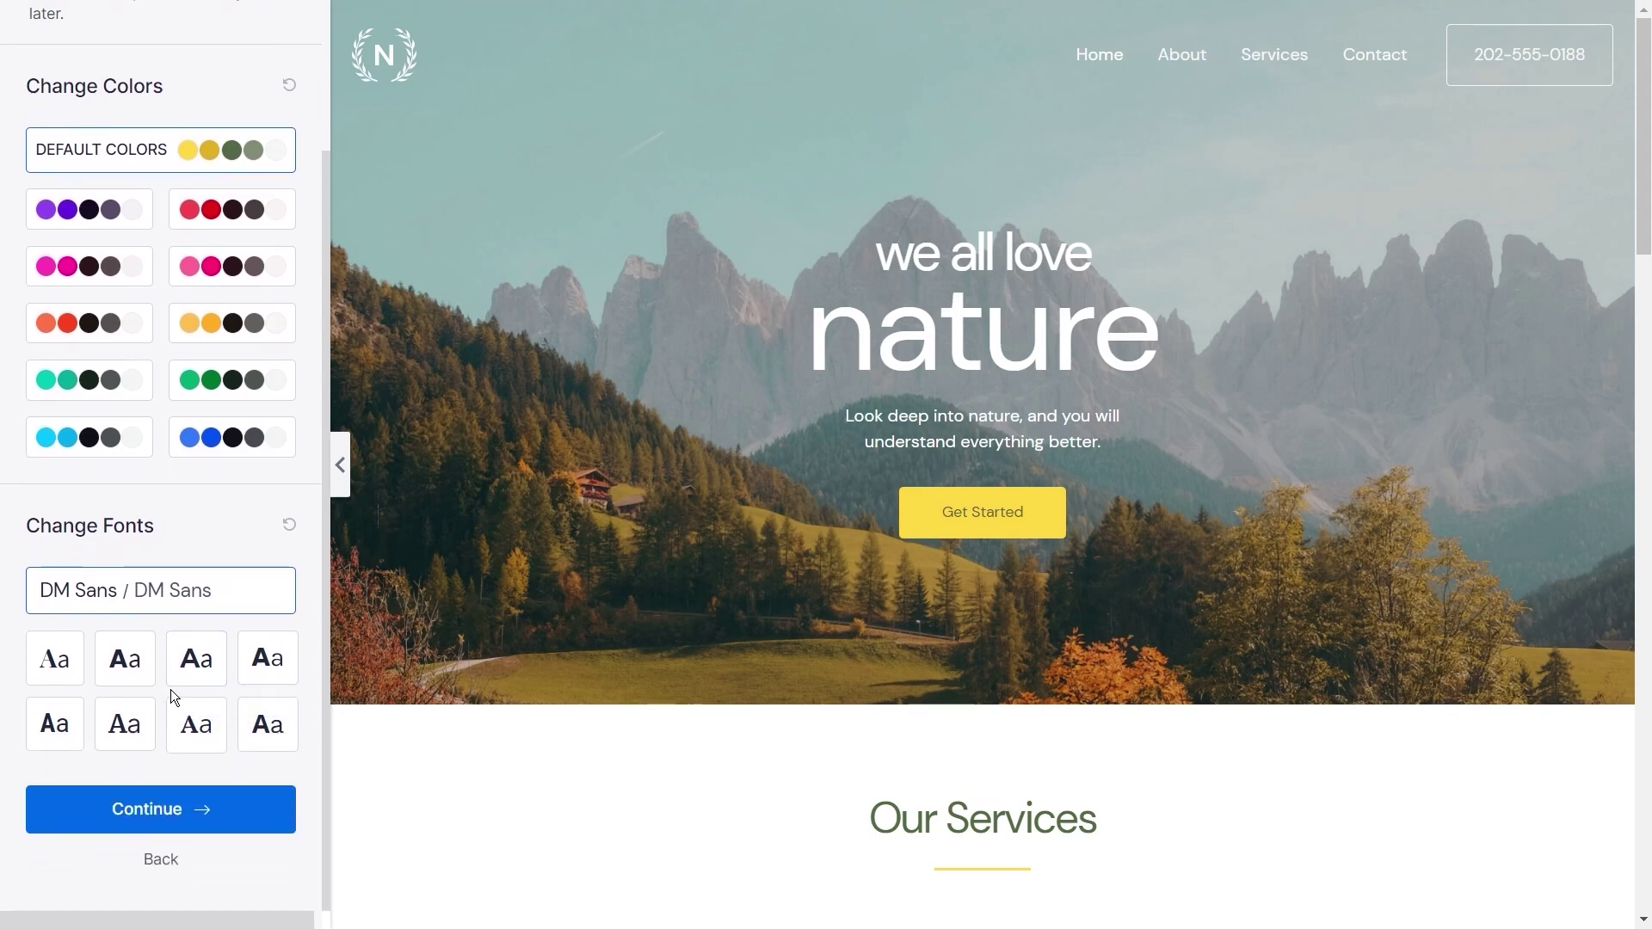
{"action": "scroll", "coordinate": [171, 690], "scroll_direction": "up", "scroll_amount": 2}
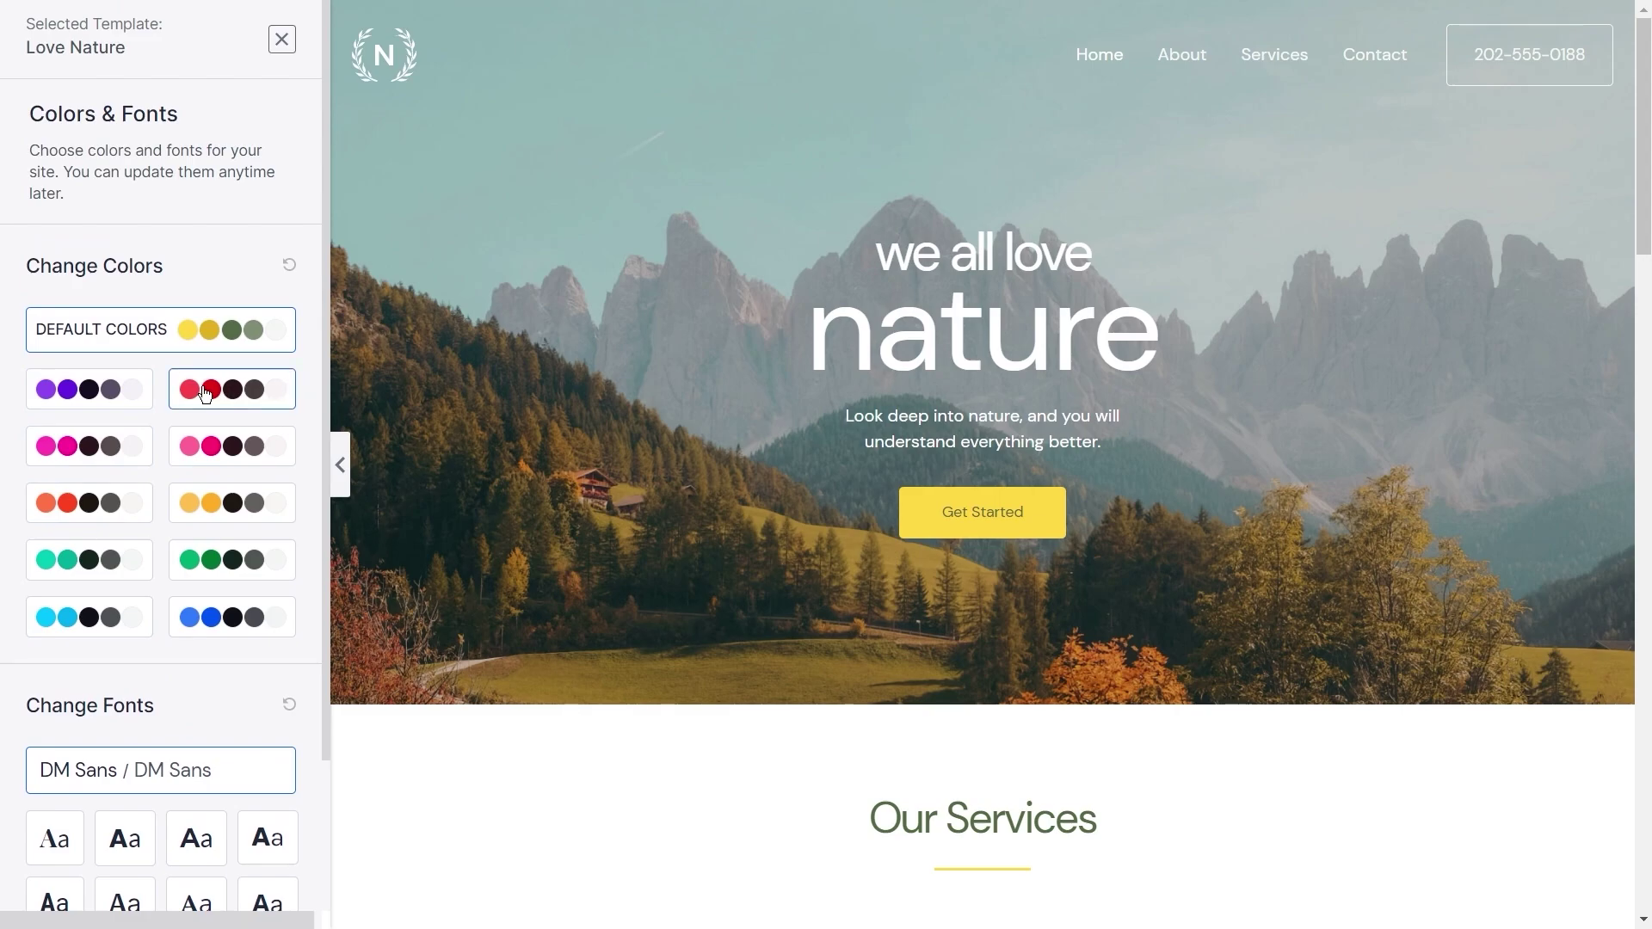
Try the purple, pink, orange-red, red, yellow and green palettes, settling on blue
{"action": "left_click", "coordinate": [121, 394]}
{"action": "left_click", "coordinate": [121, 446]}
{"action": "left_click", "coordinate": [121, 506]}
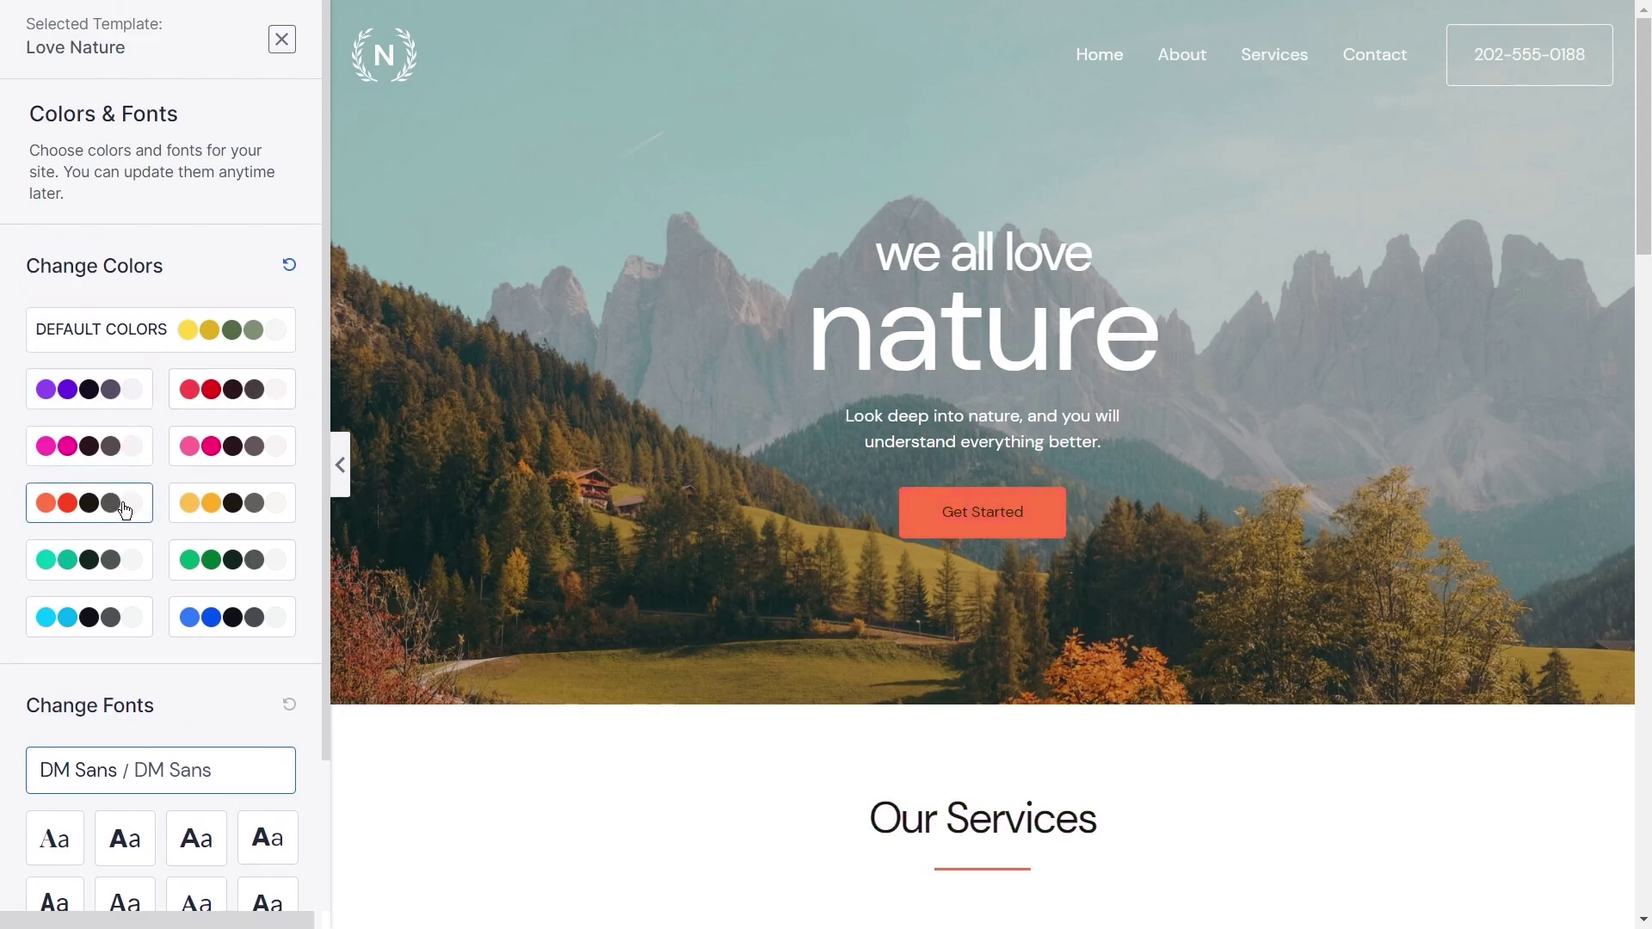
{"action": "left_click", "coordinate": [242, 404]}
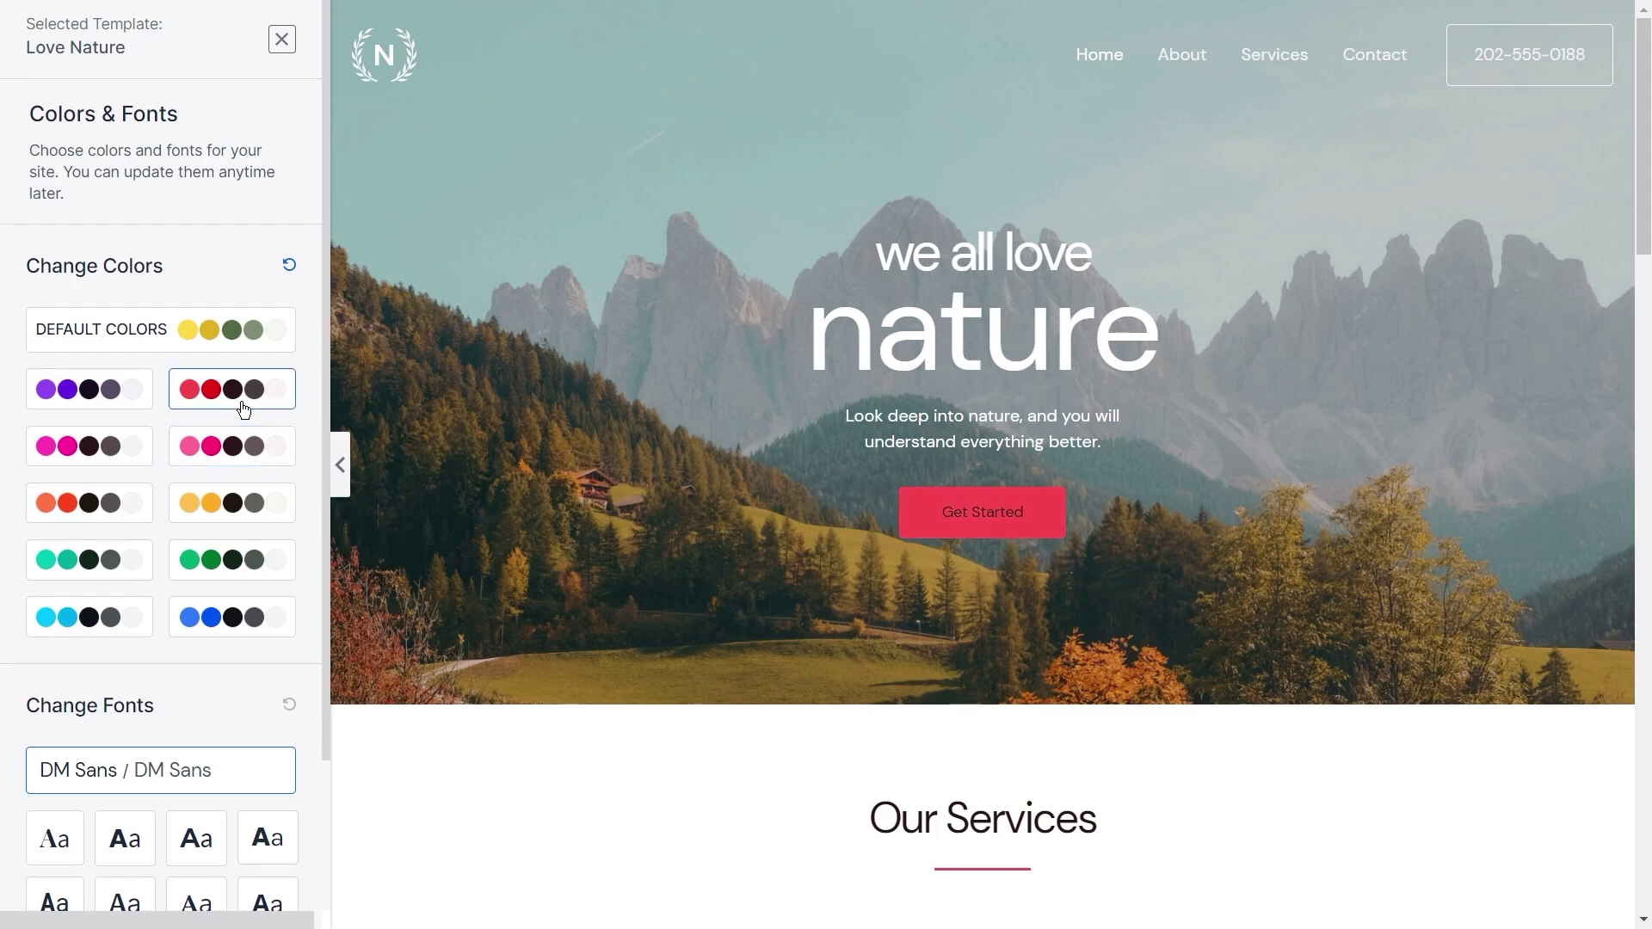
{"action": "left_click", "coordinate": [244, 508]}
{"action": "left_click", "coordinate": [245, 578]}
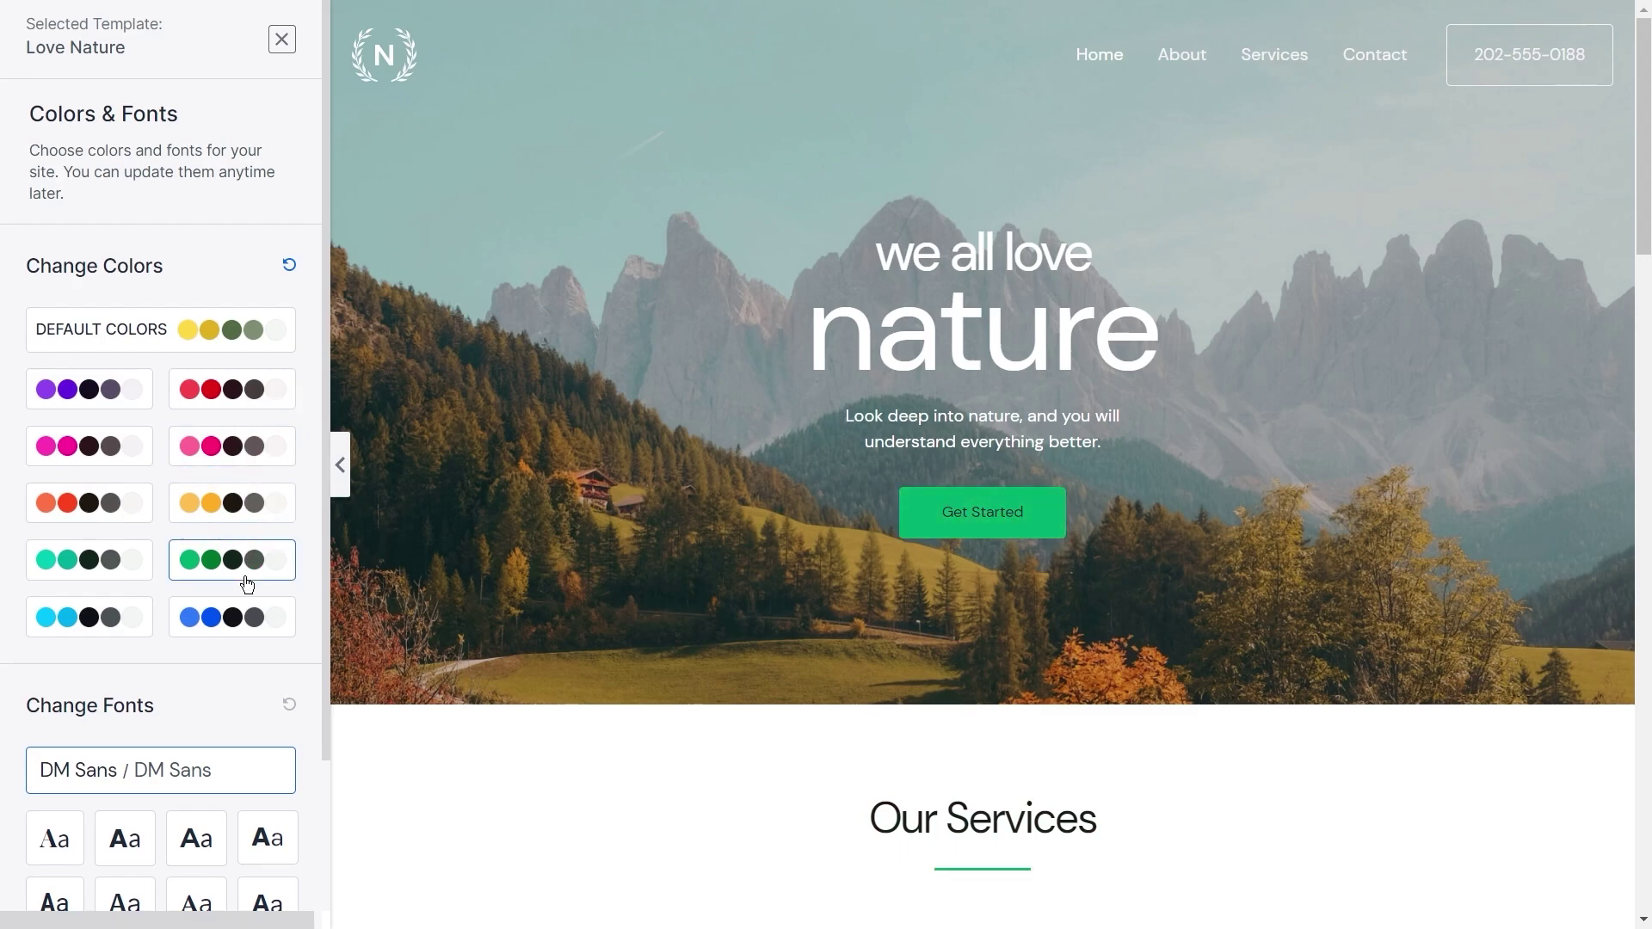
{"action": "left_click", "coordinate": [247, 626]}
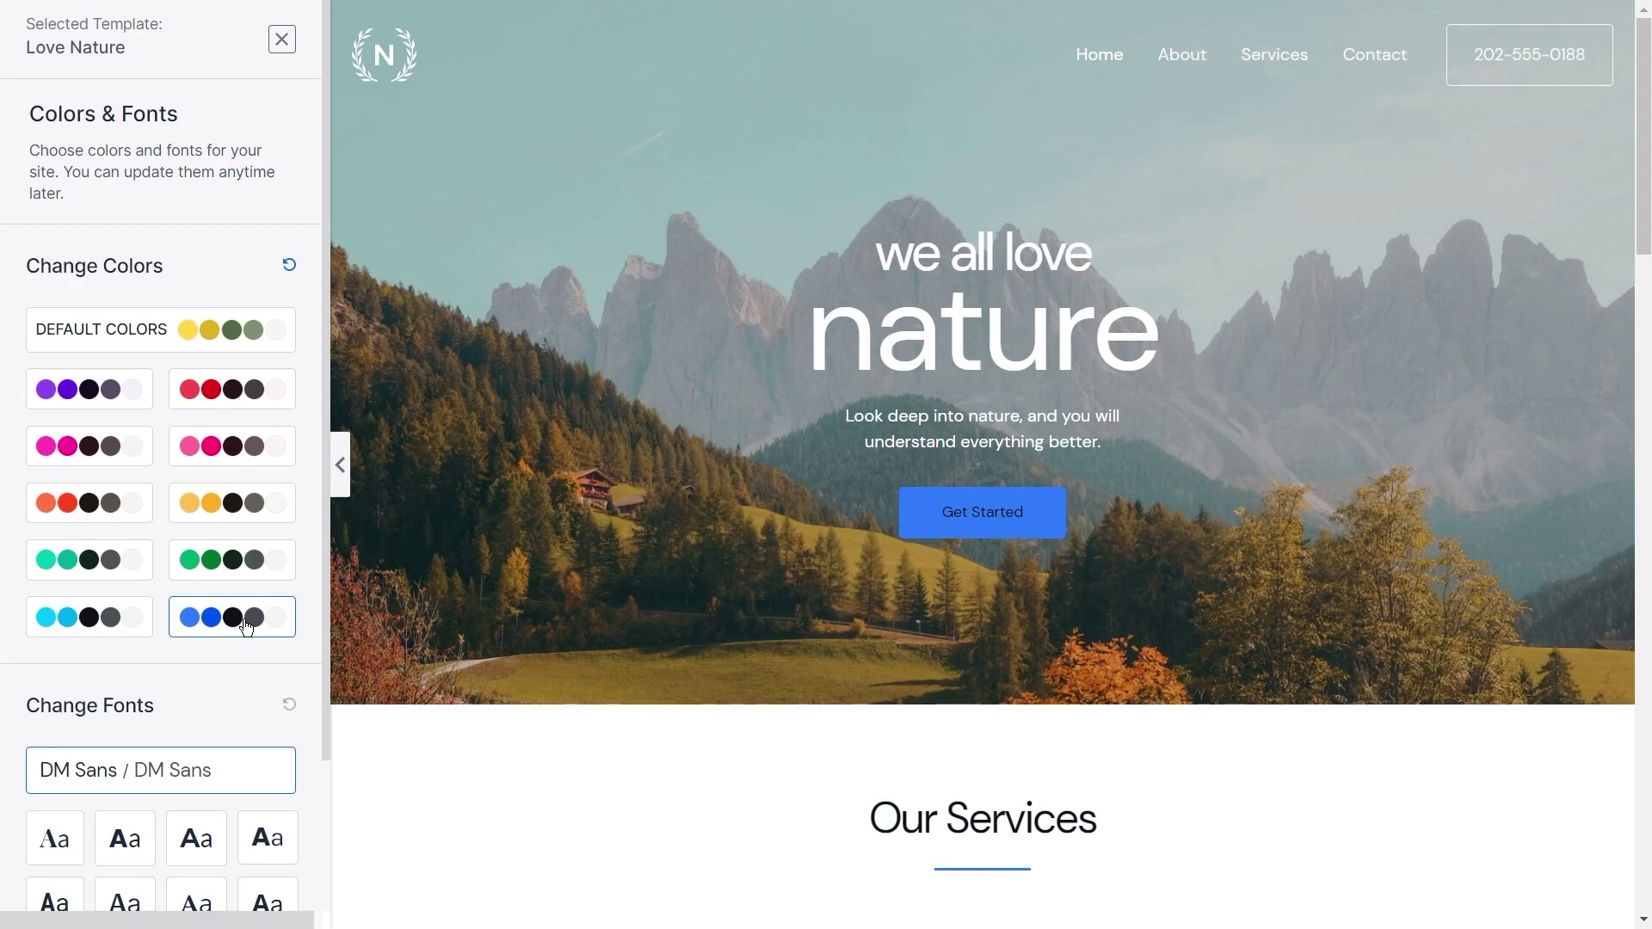
Reset to default colours and preview font pairs such as Rubik / Karla and Merriweather / Inter
{"action": "left_click", "coordinate": [207, 334]}
{"action": "scroll", "coordinate": [224, 566], "scroll_direction": "down", "scroll_amount": 2}
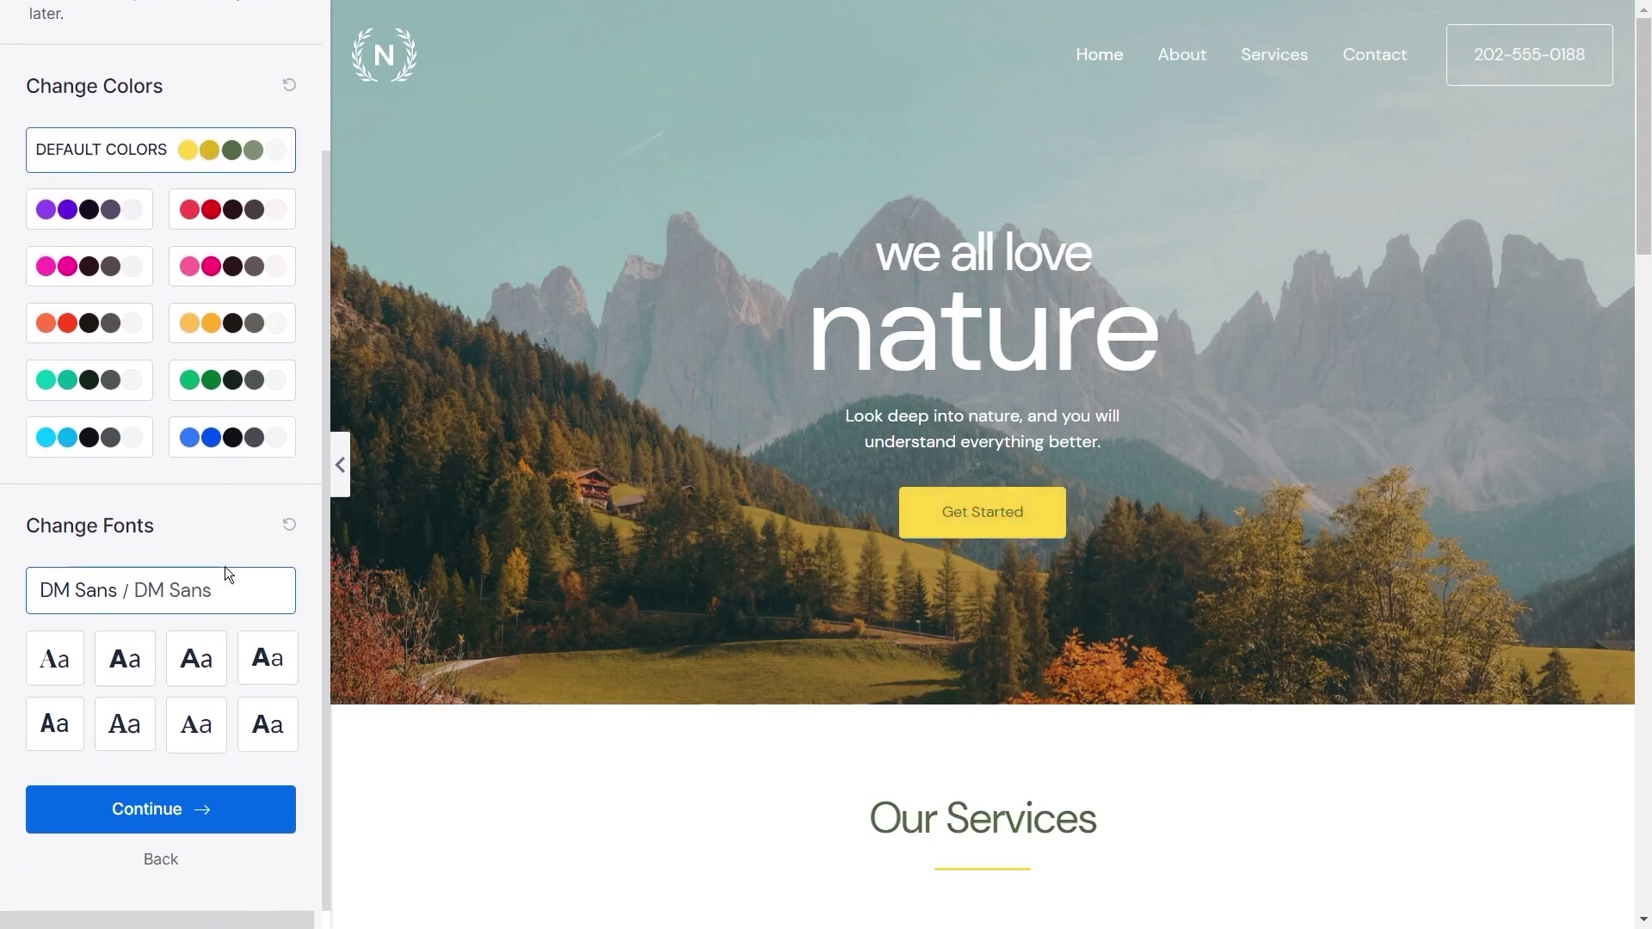
{"action": "left_click", "coordinate": [55, 658]}
{"action": "left_click", "coordinate": [131, 661]}
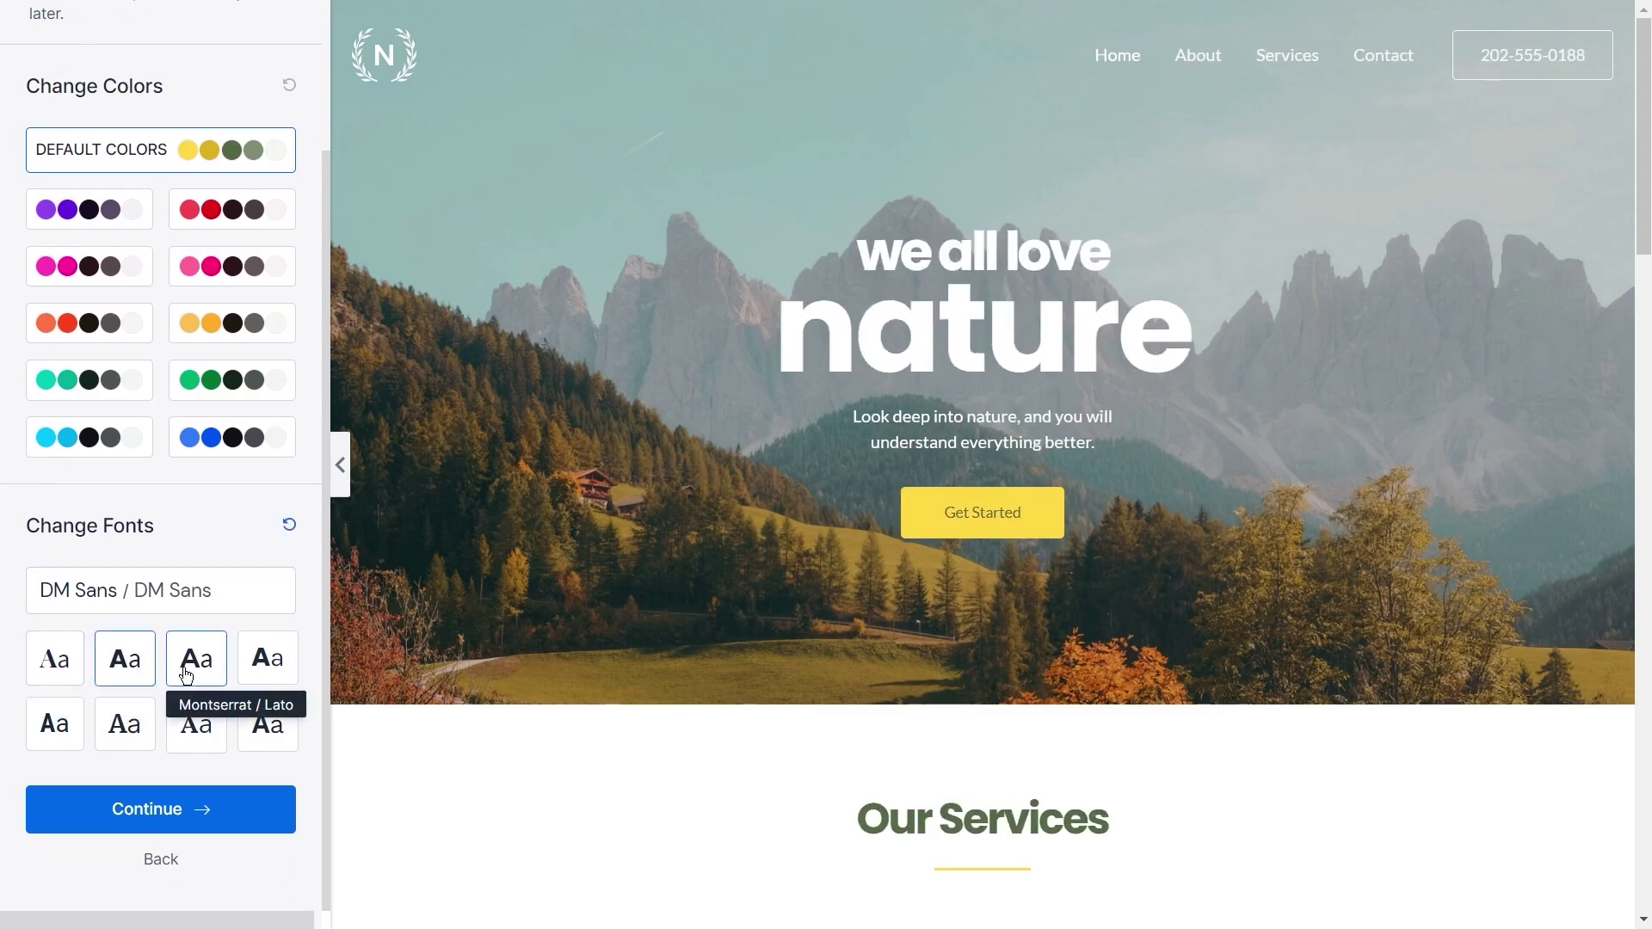
{"action": "left_click", "coordinate": [266, 666]}
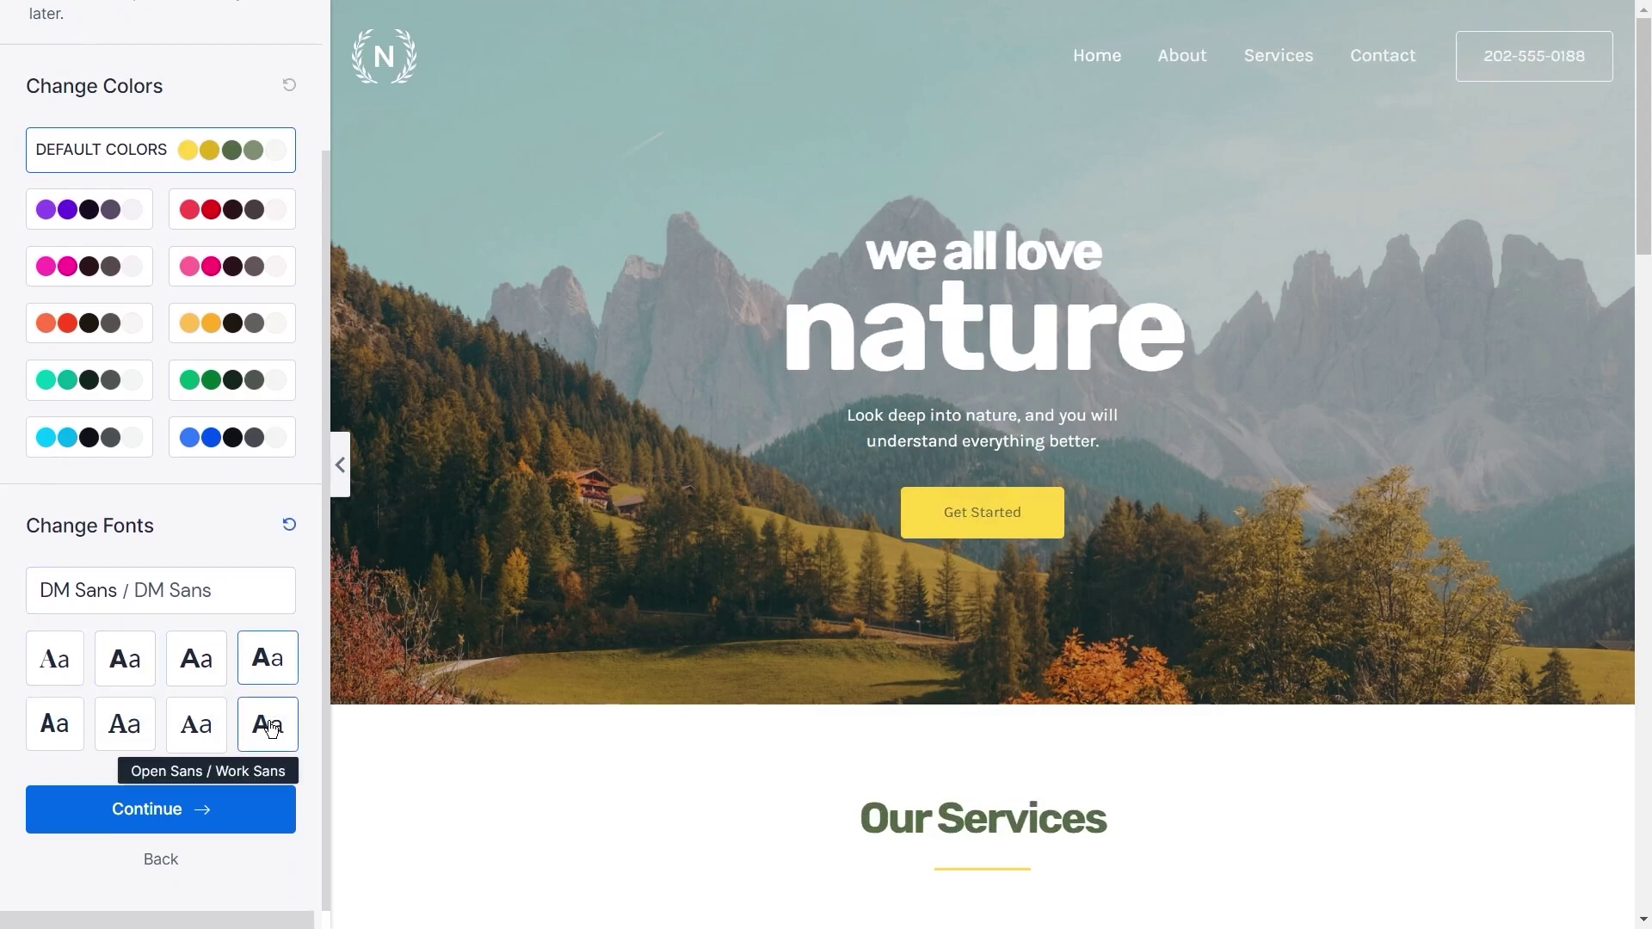
{"action": "left_click", "coordinate": [193, 727]}
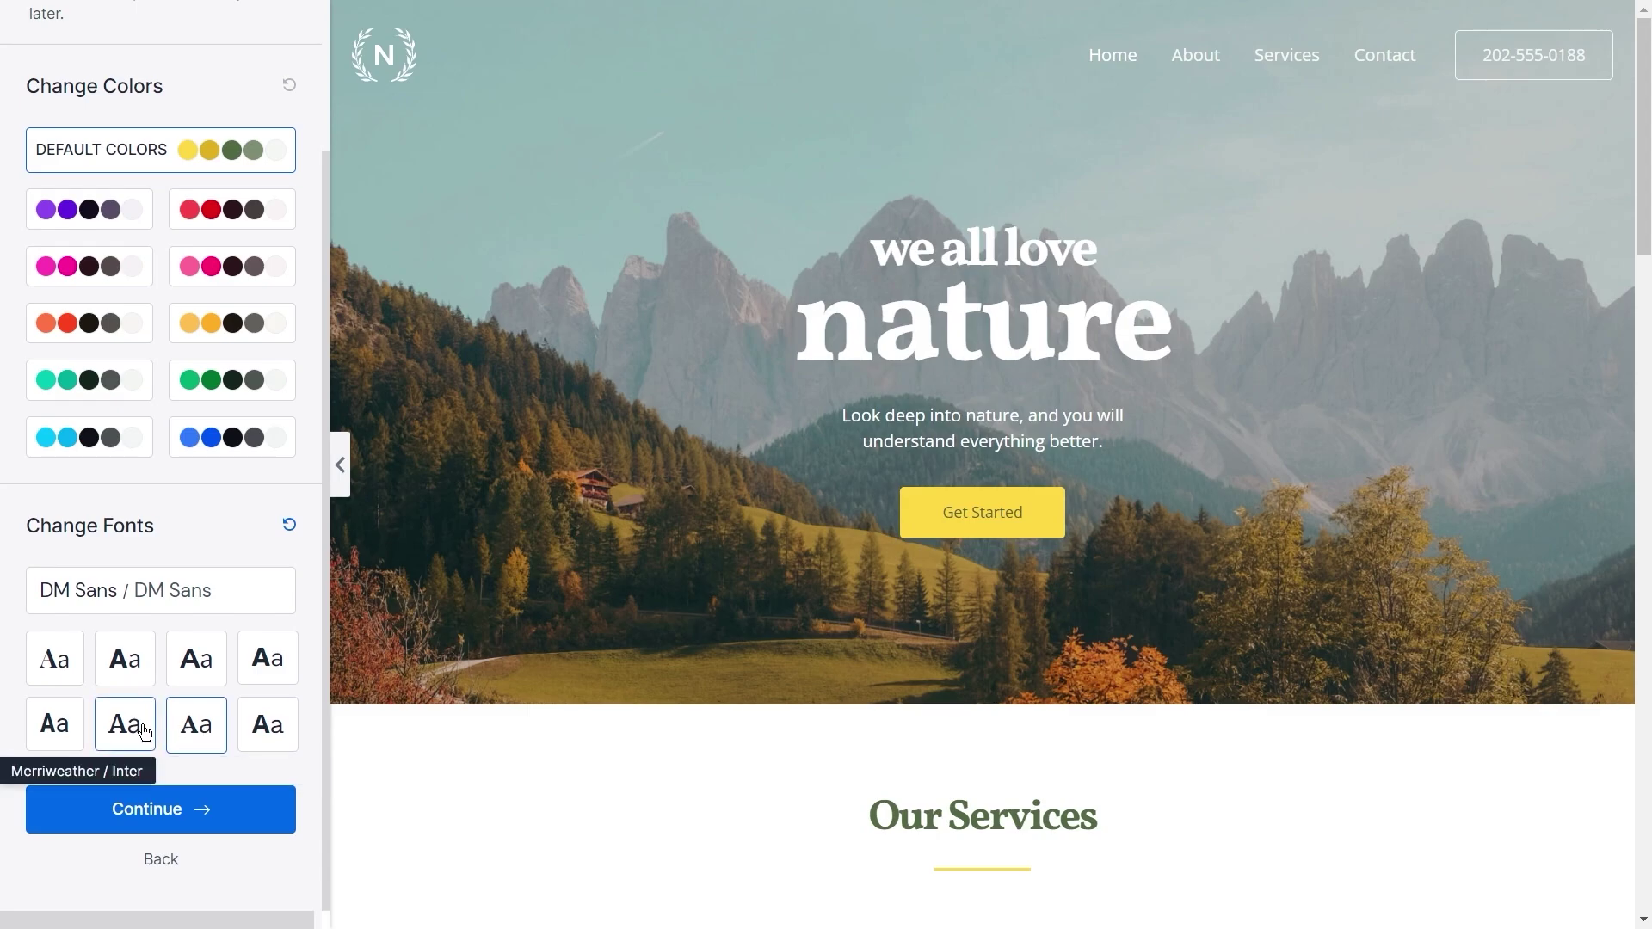
{"action": "left_click", "coordinate": [66, 727]}
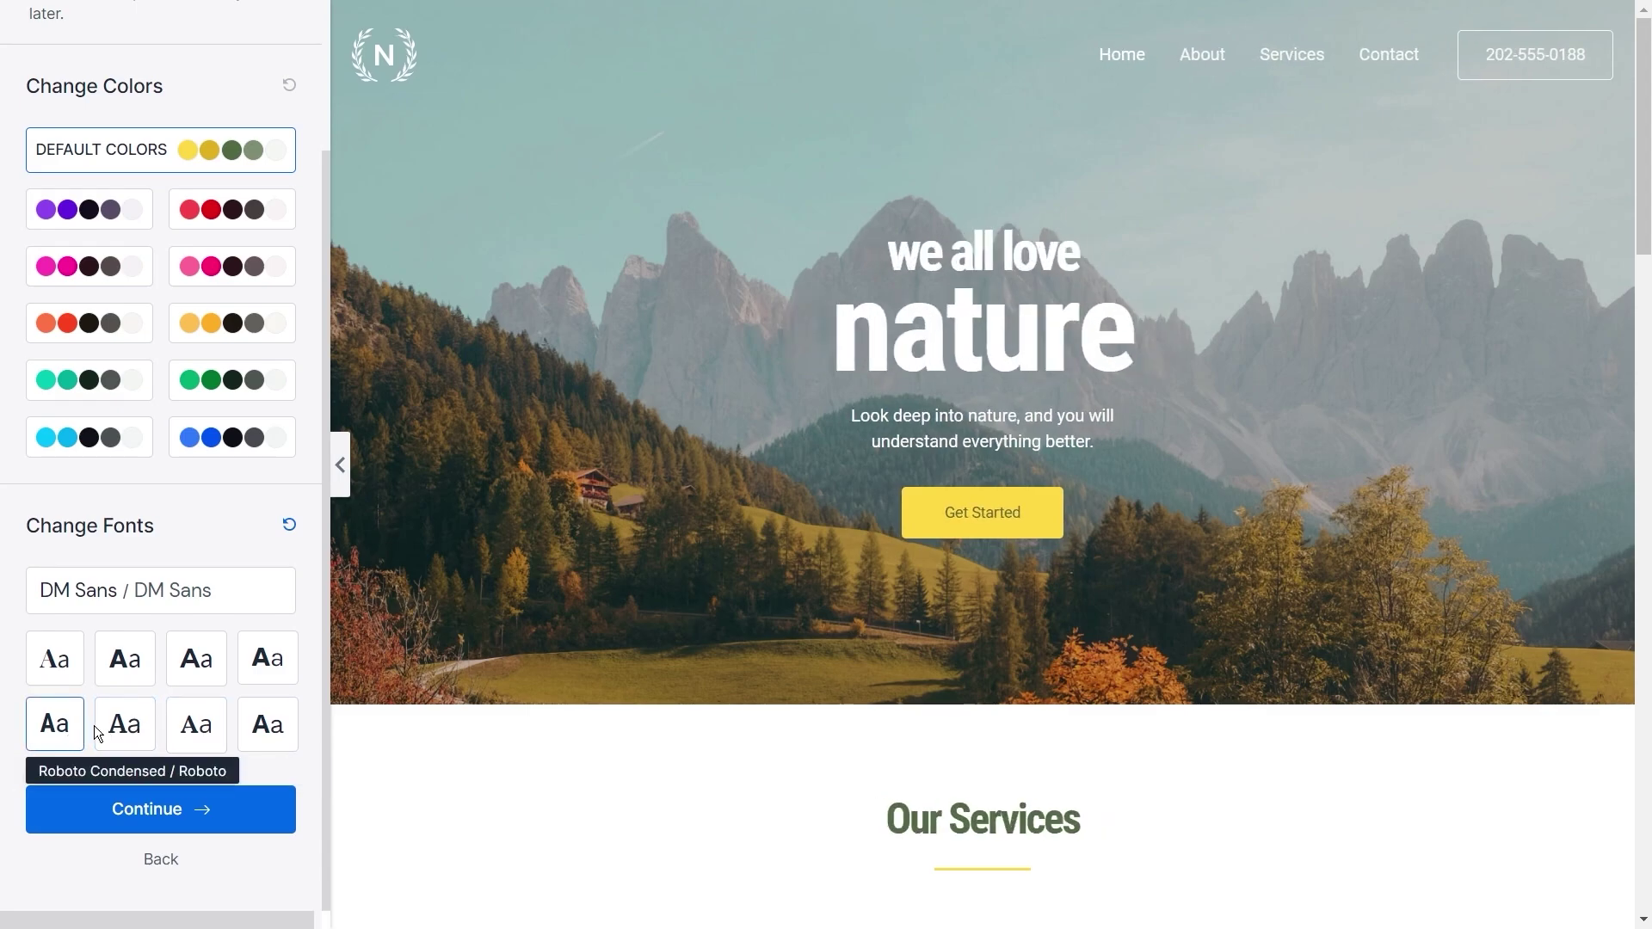
{"action": "left_click", "coordinate": [103, 732]}
Apply the Montserrat / Lato fonts, reapply the blue palette, and continue to the final step
{"action": "left_click", "coordinate": [104, 677]}
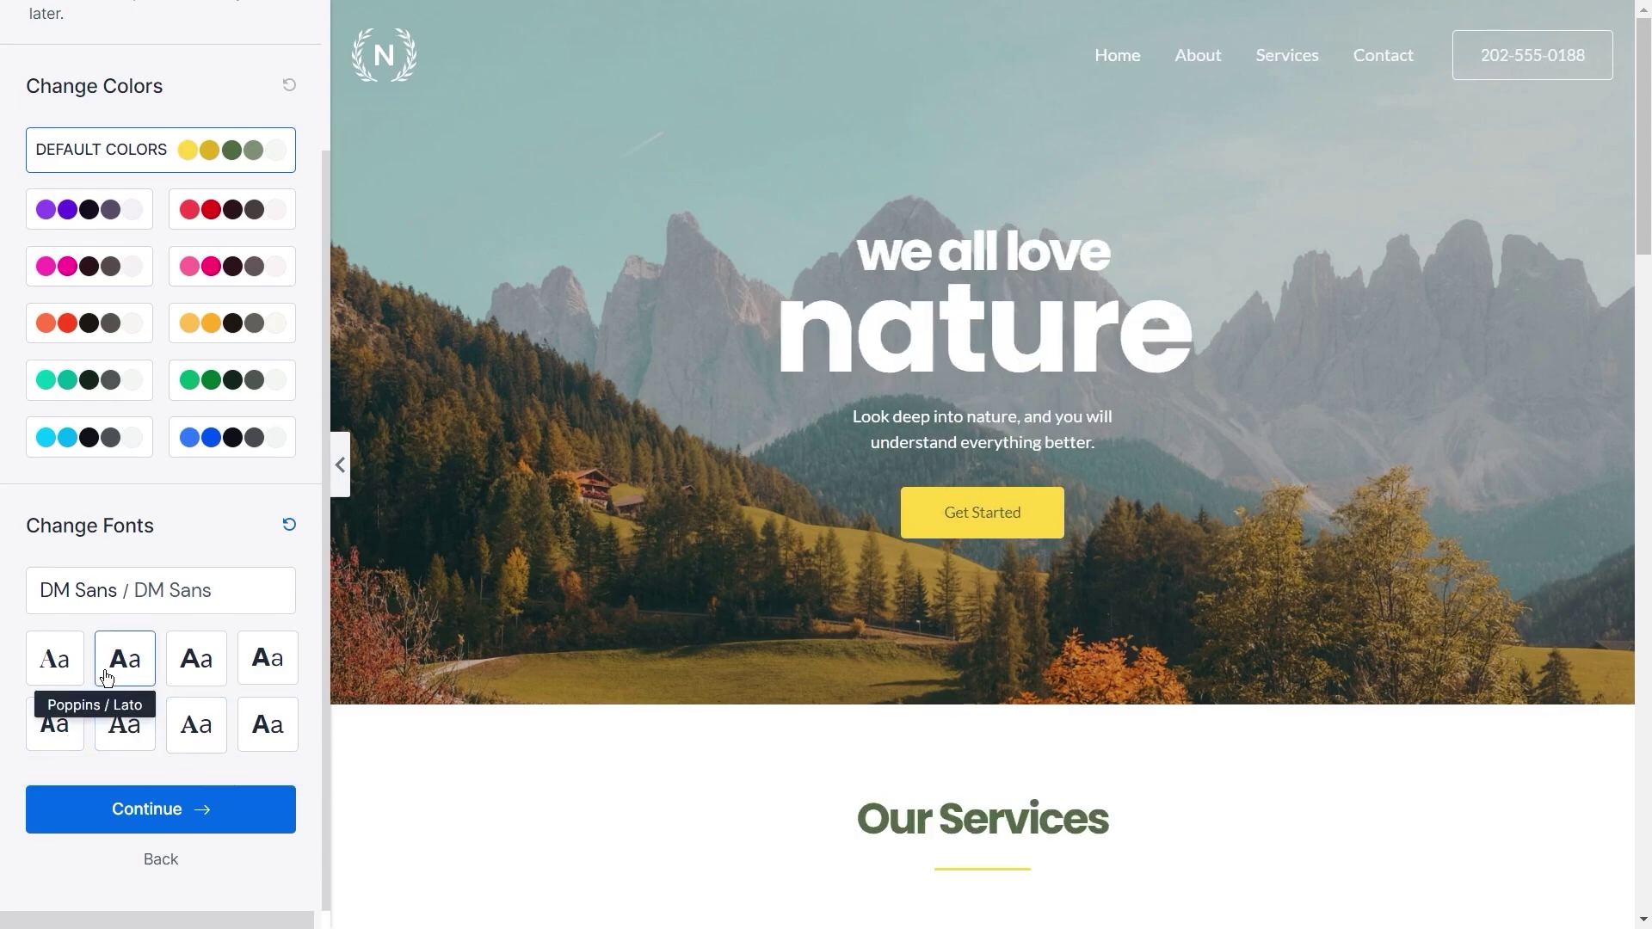
{"action": "left_click", "coordinate": [54, 661]}
{"action": "left_click", "coordinate": [197, 664]}
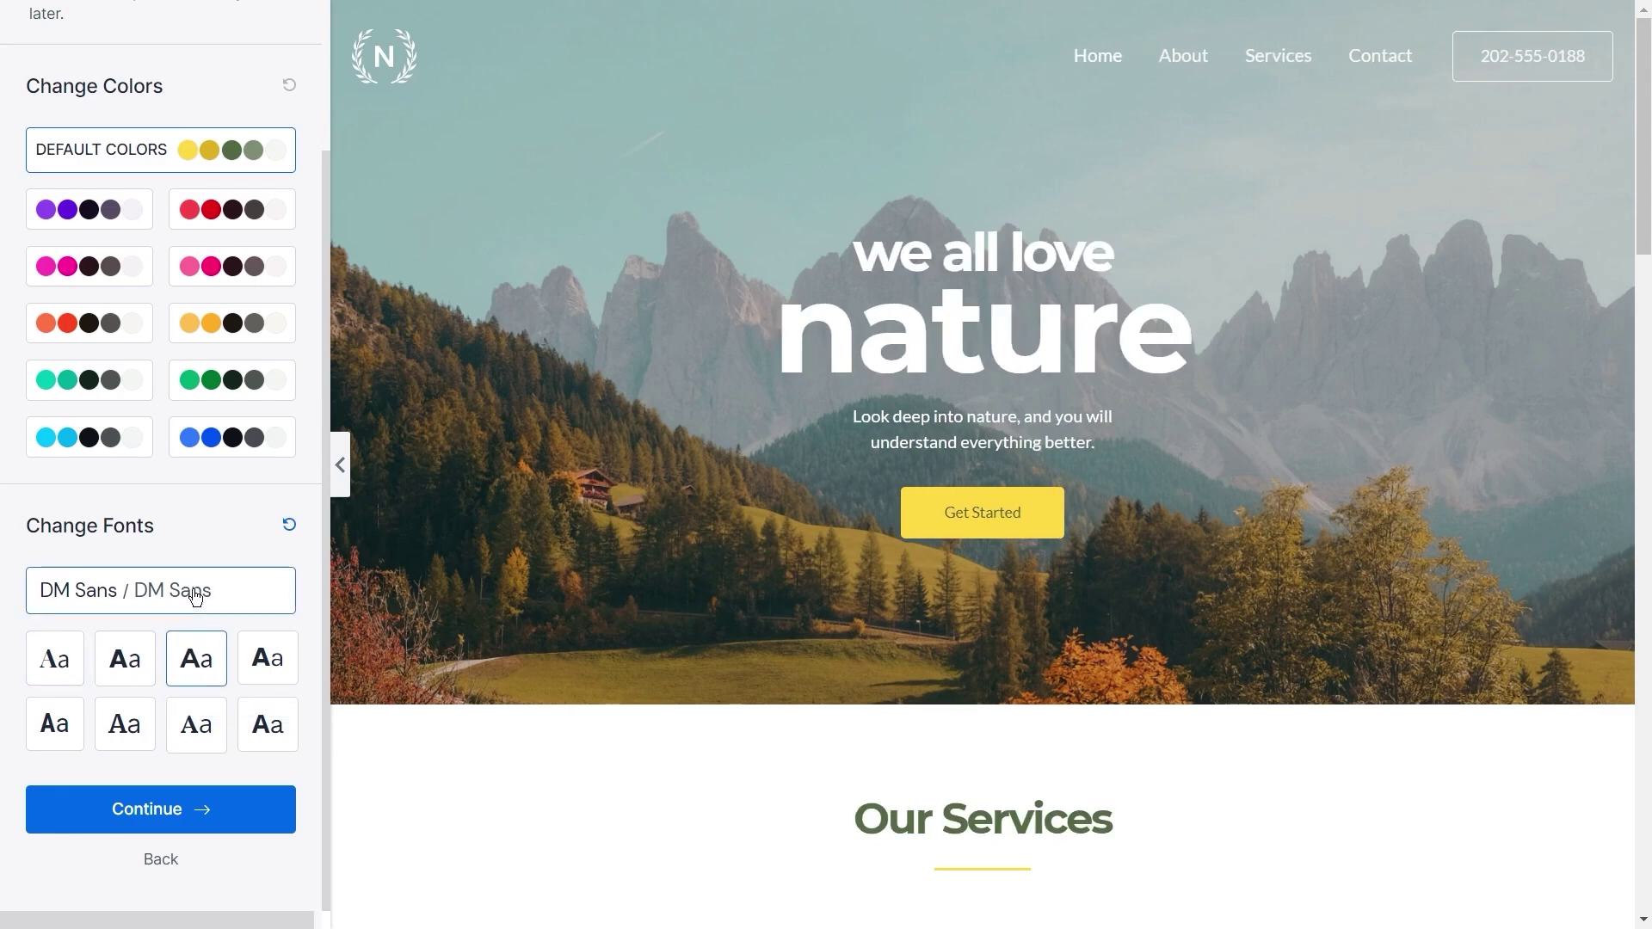
{"action": "left_click", "coordinate": [196, 593]}
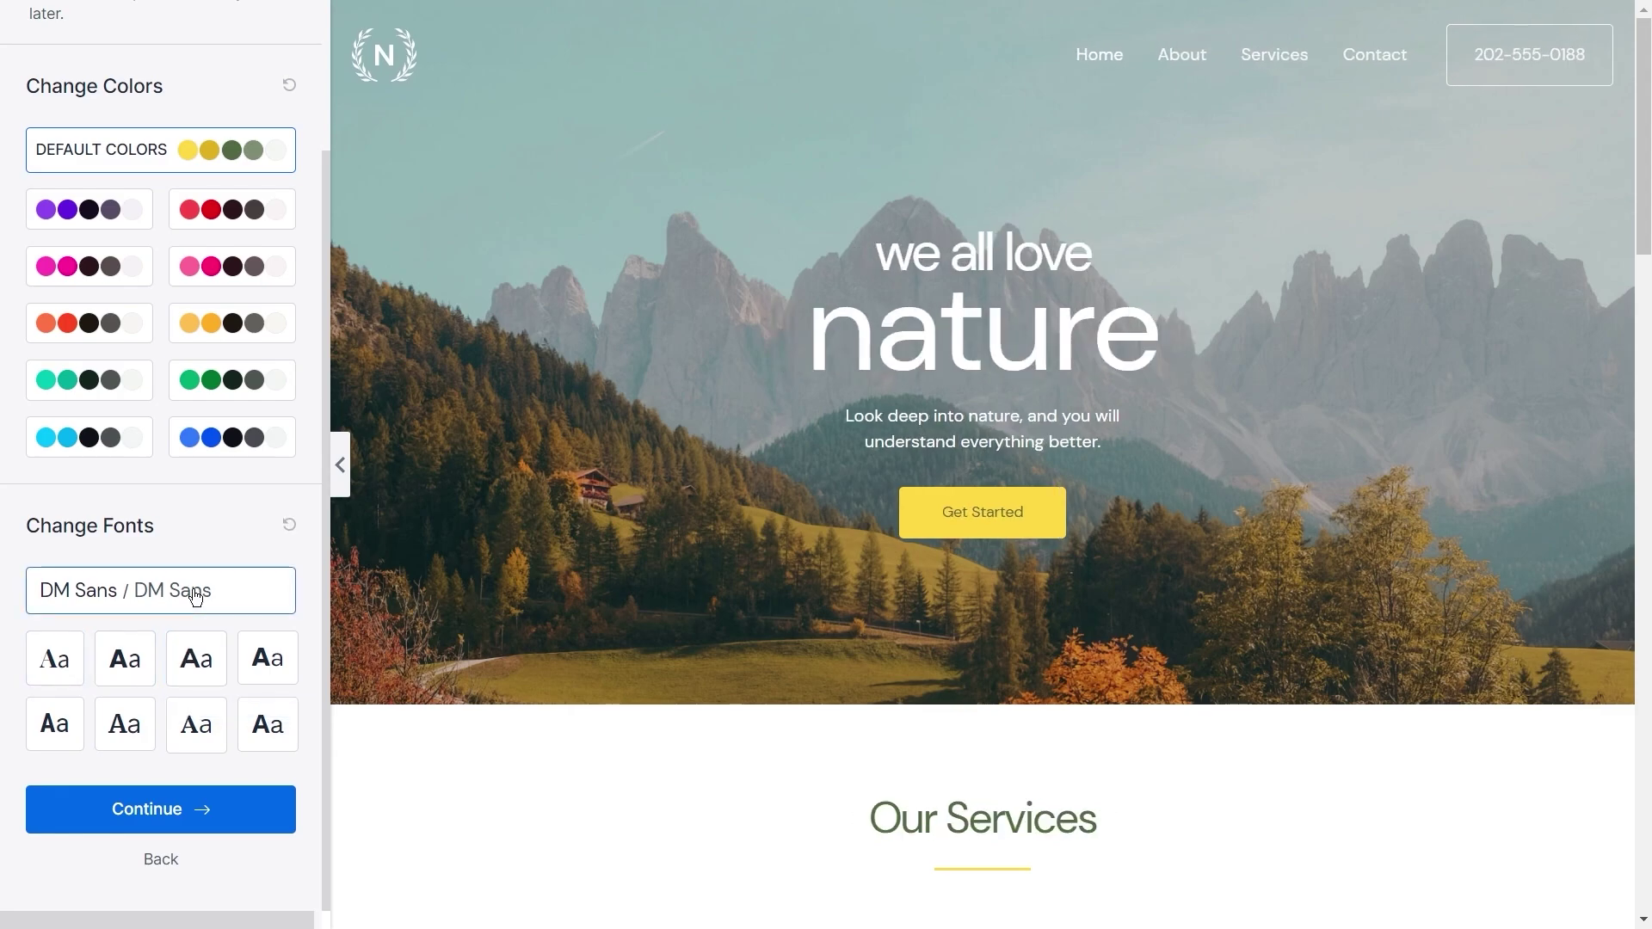
{"action": "left_click", "coordinate": [200, 663]}
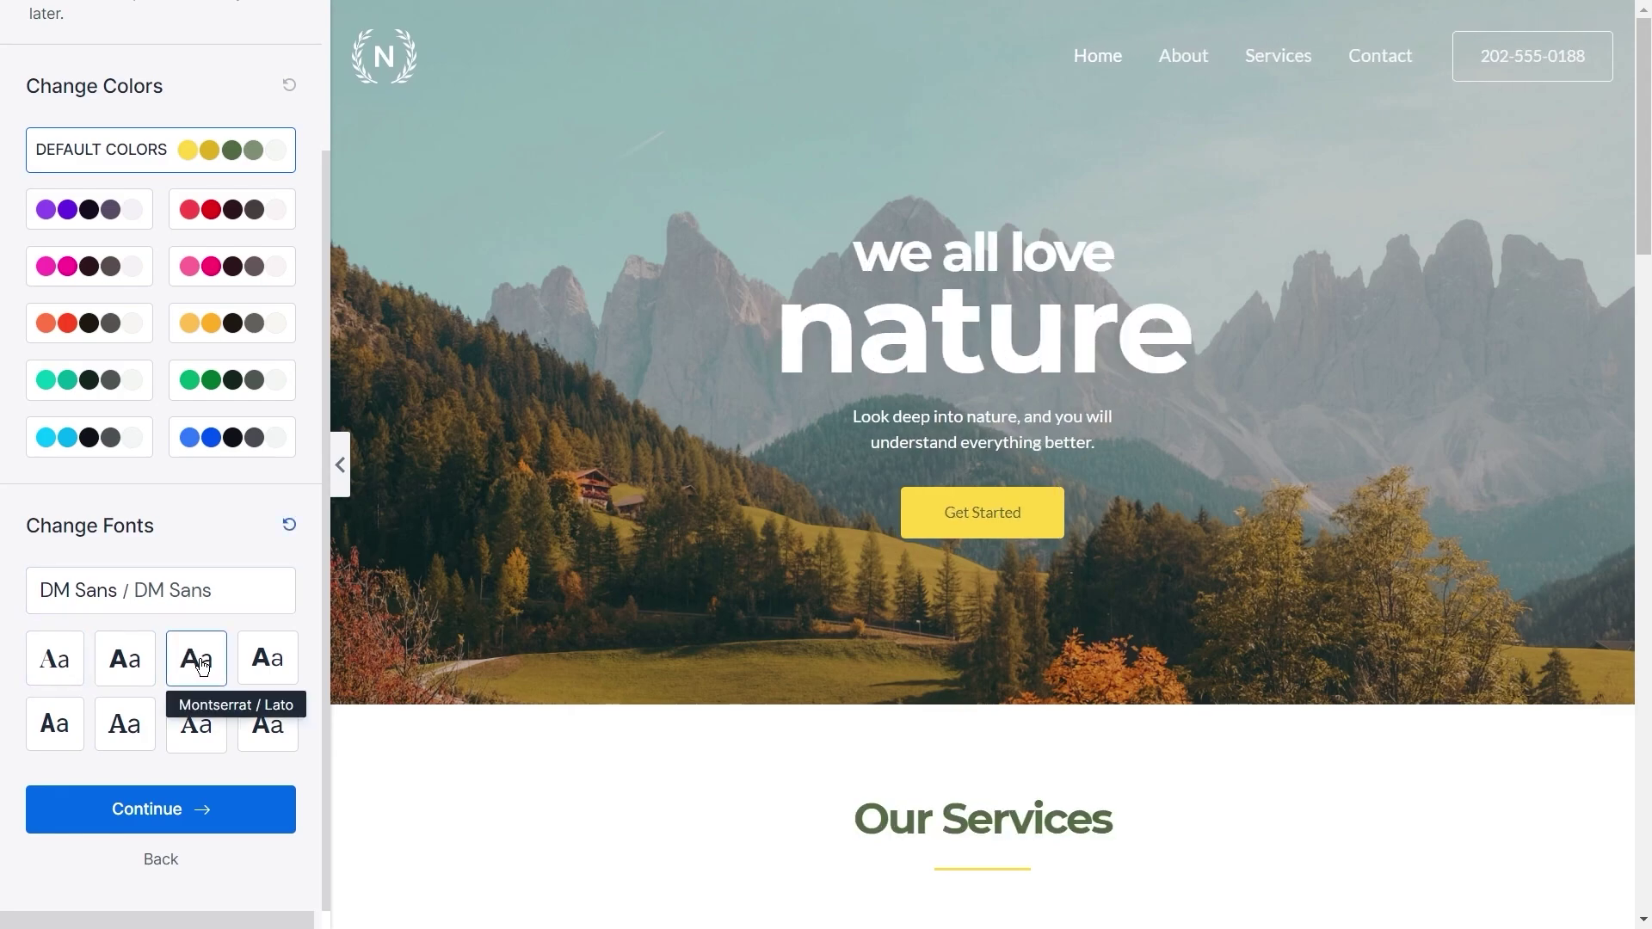
{"action": "left_click", "coordinate": [243, 449]}
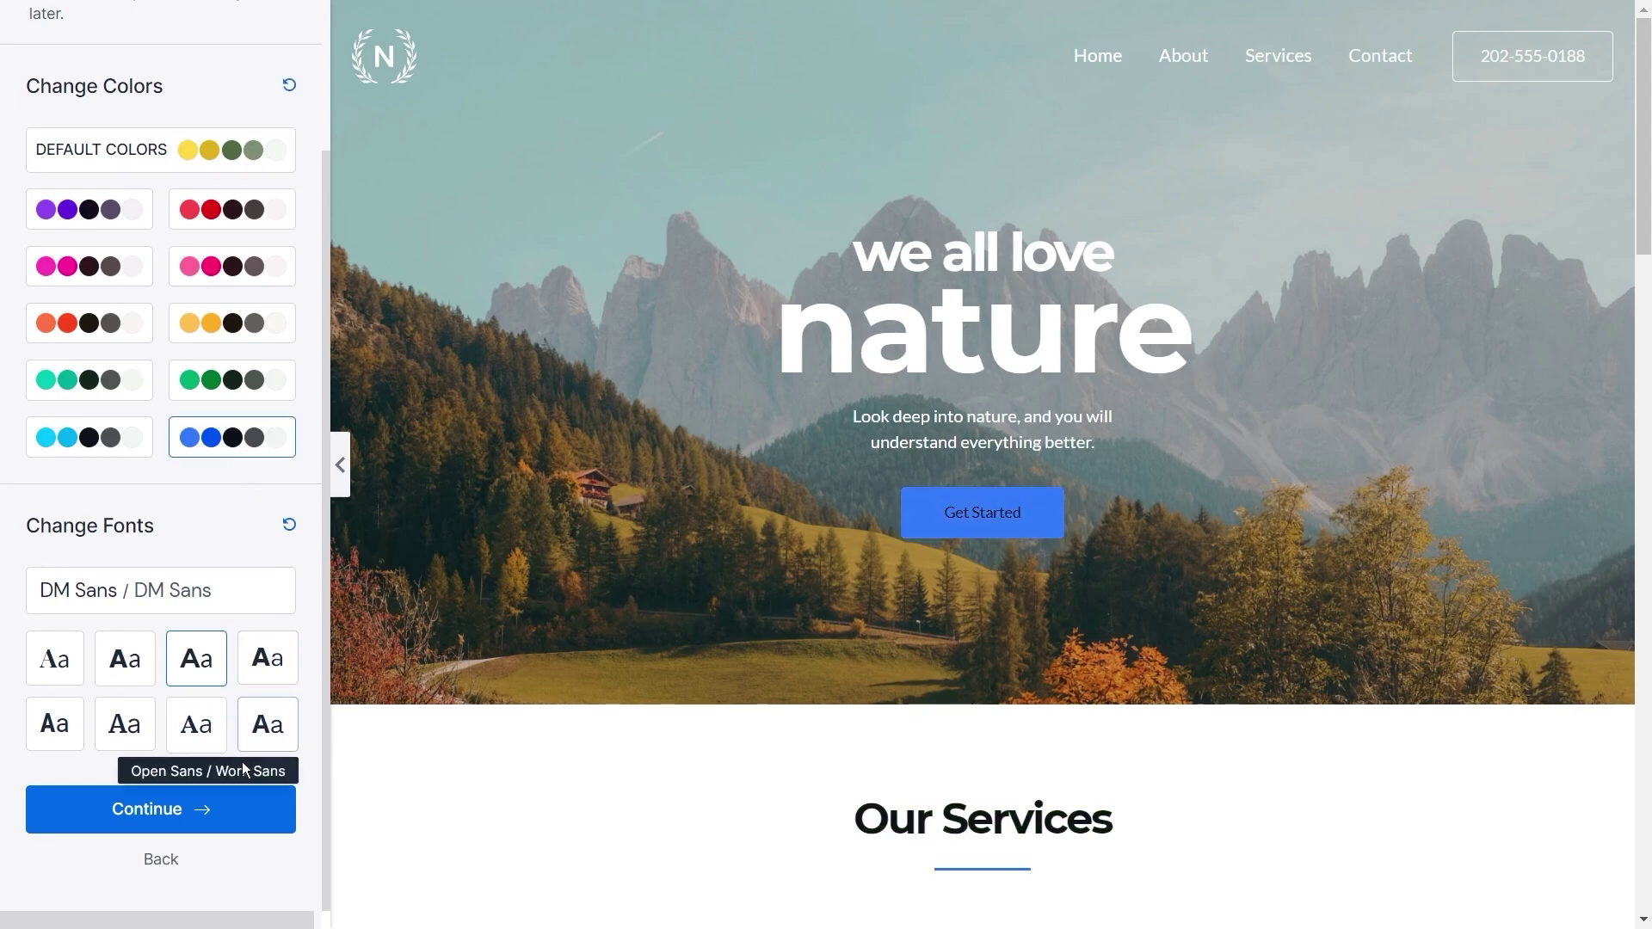
{"action": "left_click", "coordinate": [244, 812]}
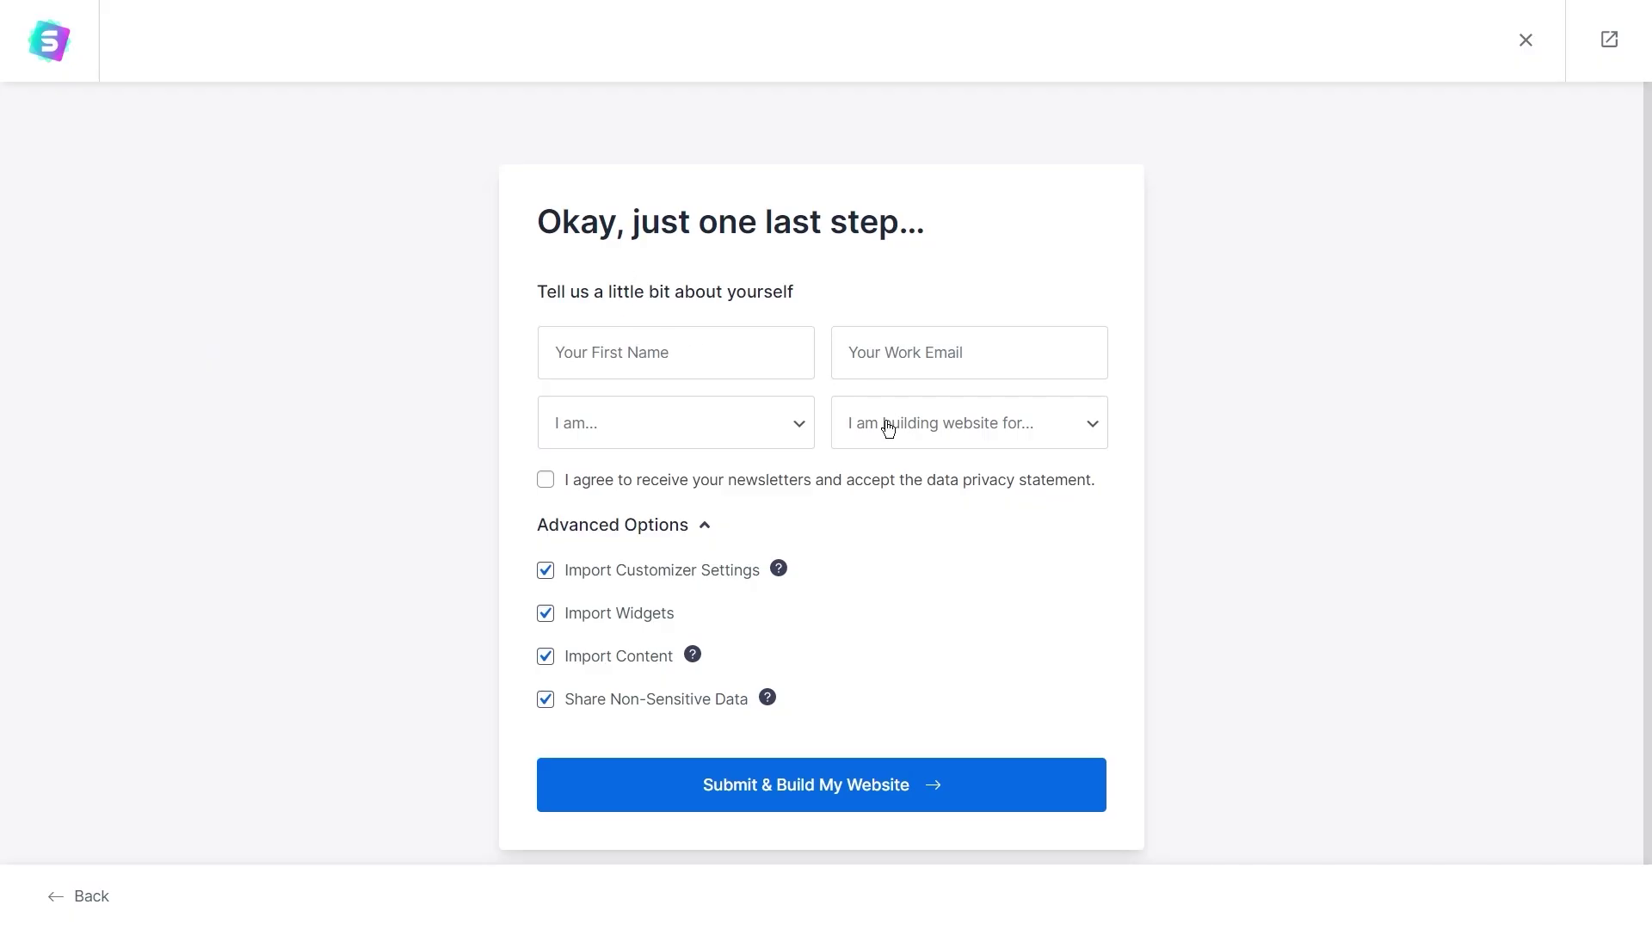
{"action": "left_click", "coordinate": [545, 491]}
{"action": "left_click", "coordinate": [545, 481]}
Submit the details and build the Love Nature site with its blue palette and Montserrat / Lato fonts
{"action": "mouse_move", "coordinate": [778, 568]}
{"action": "left_click", "coordinate": [836, 794]}
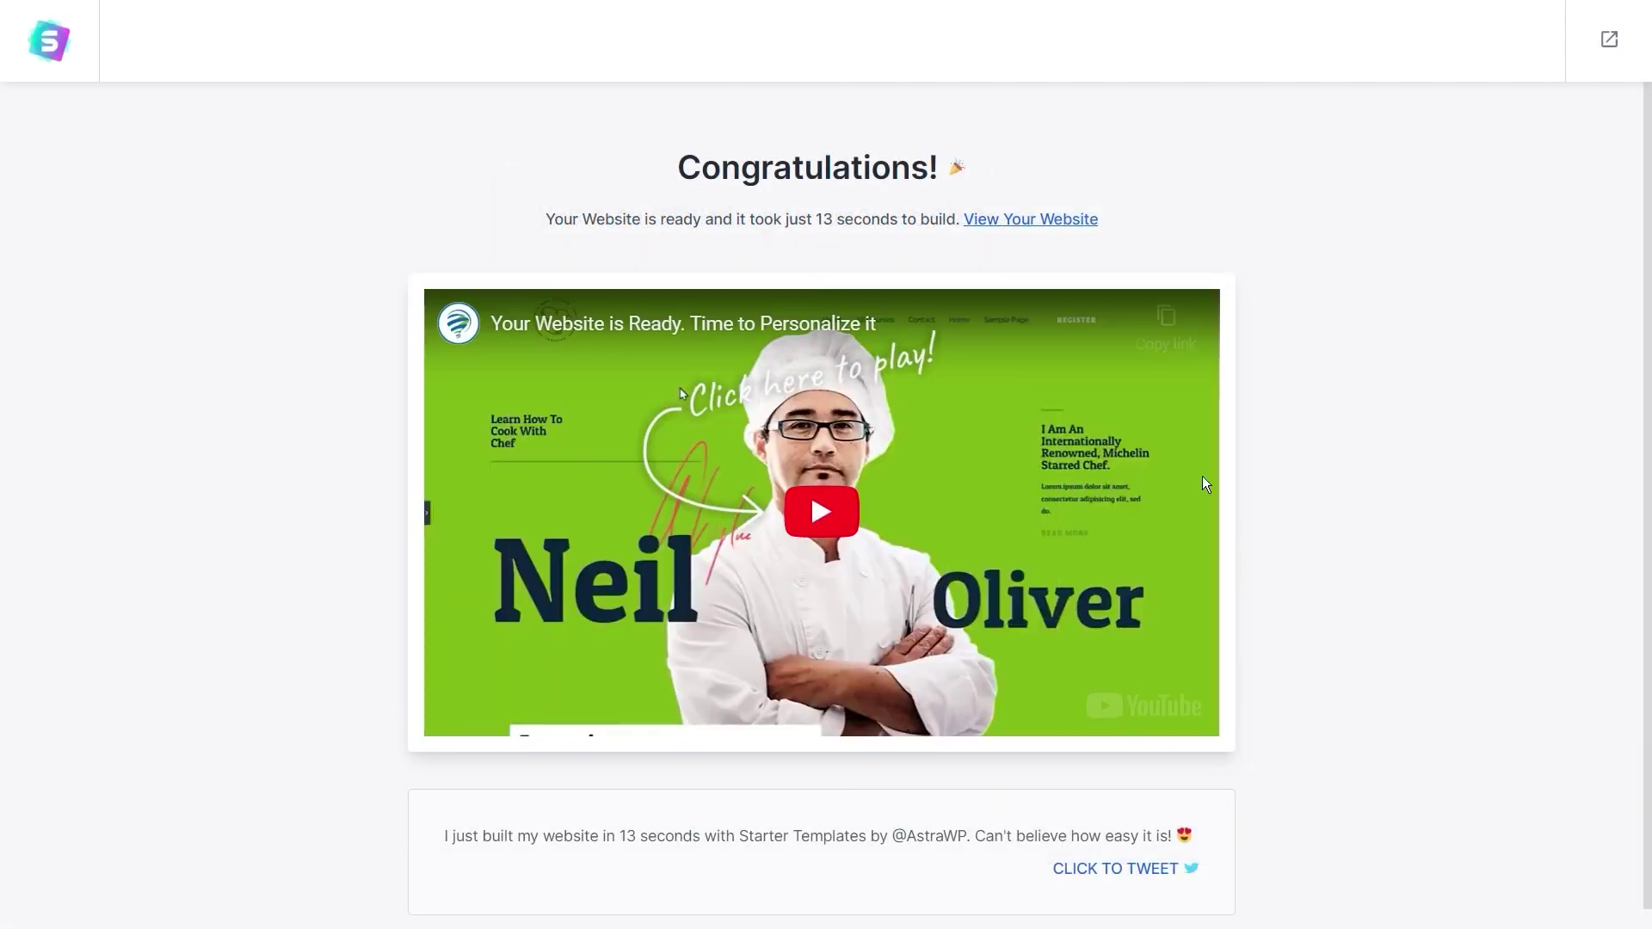
View the new Love Nature site and scroll through its hero, Our Services and About sections
{"action": "left_click", "coordinate": [1012, 220]}
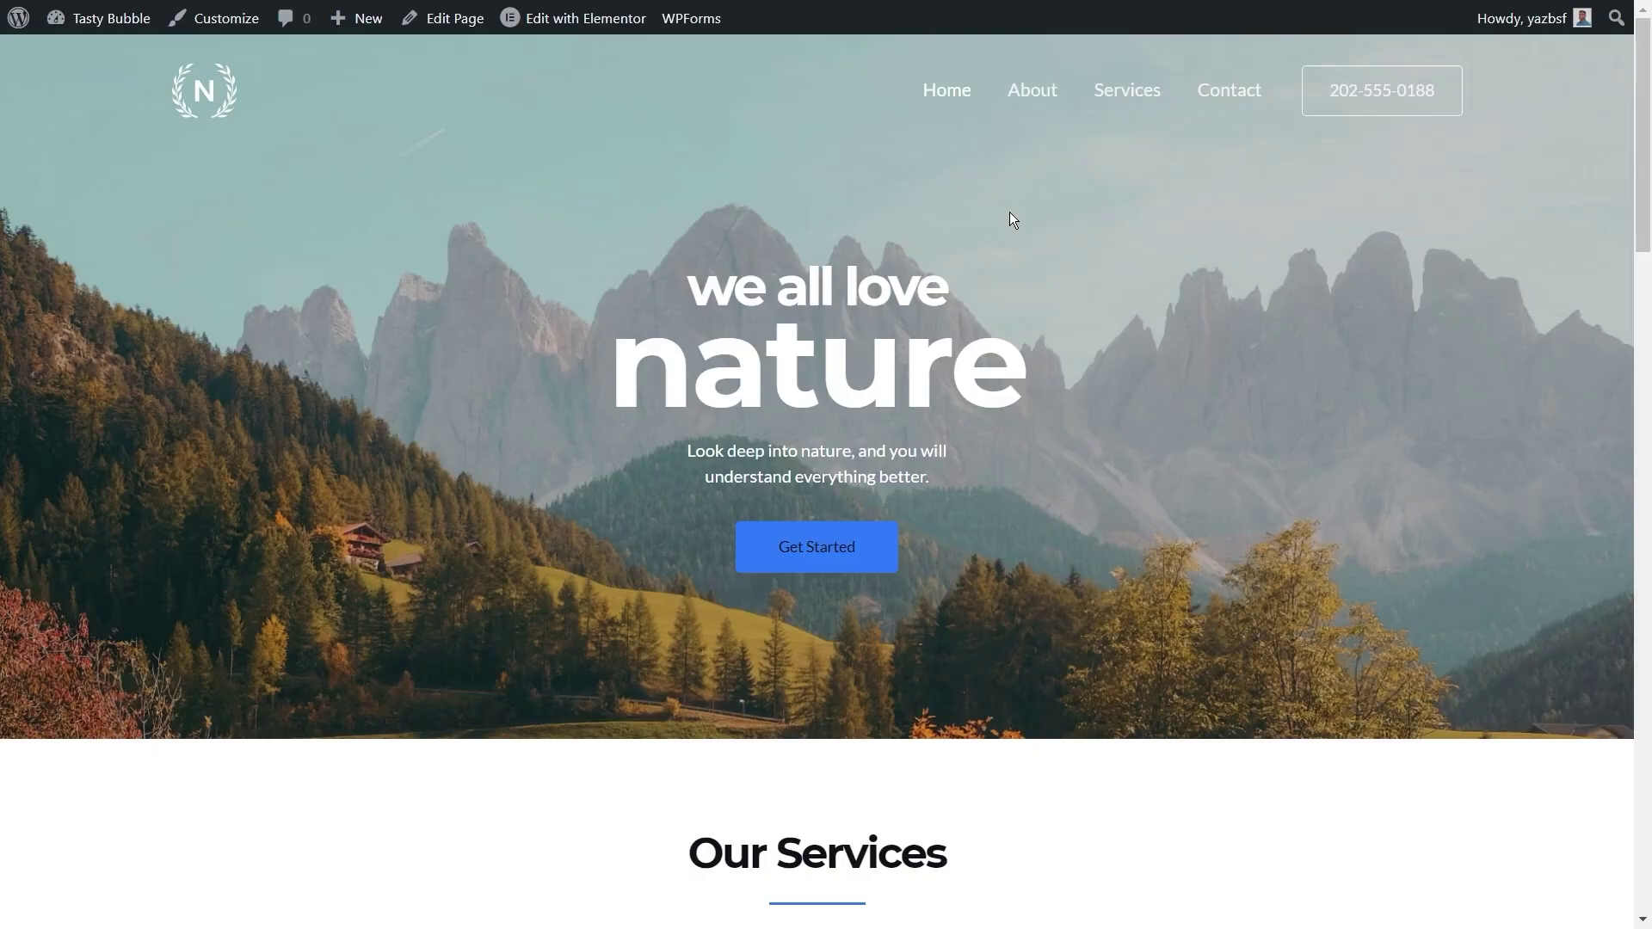
{"action": "scroll", "coordinate": [1222, 509], "scroll_direction": "down", "scroll_amount": 5}
{"action": "scroll", "coordinate": [1520, 519], "scroll_direction": "down", "scroll_amount": 10}
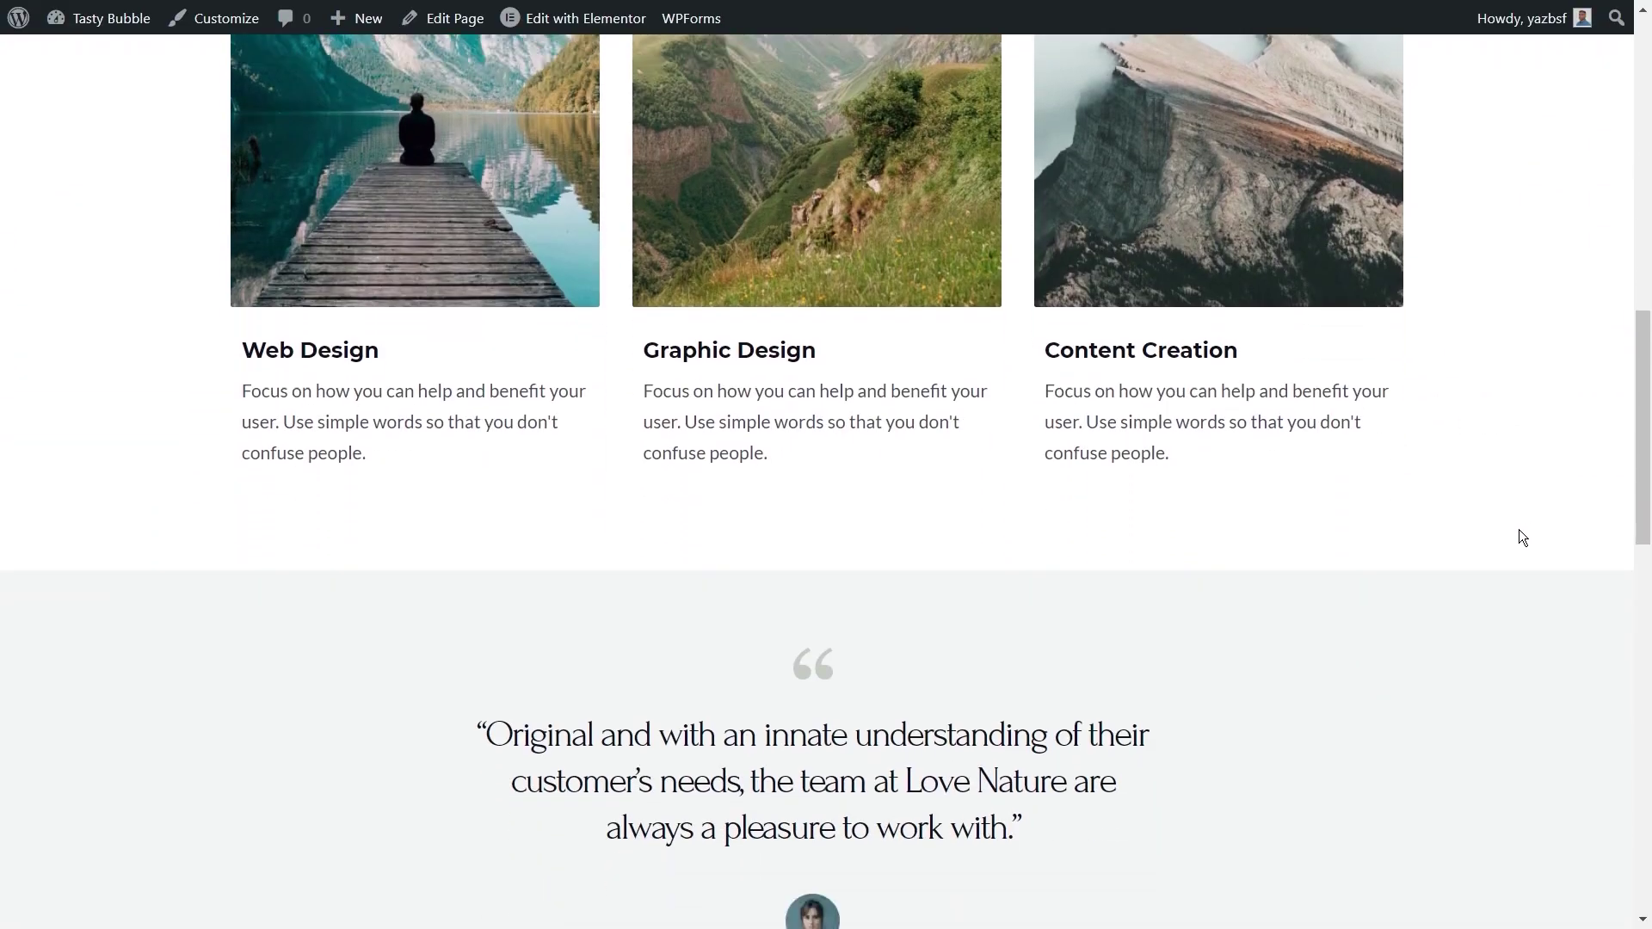
{"action": "scroll", "coordinate": [1519, 530], "scroll_direction": "down", "scroll_amount": 10}
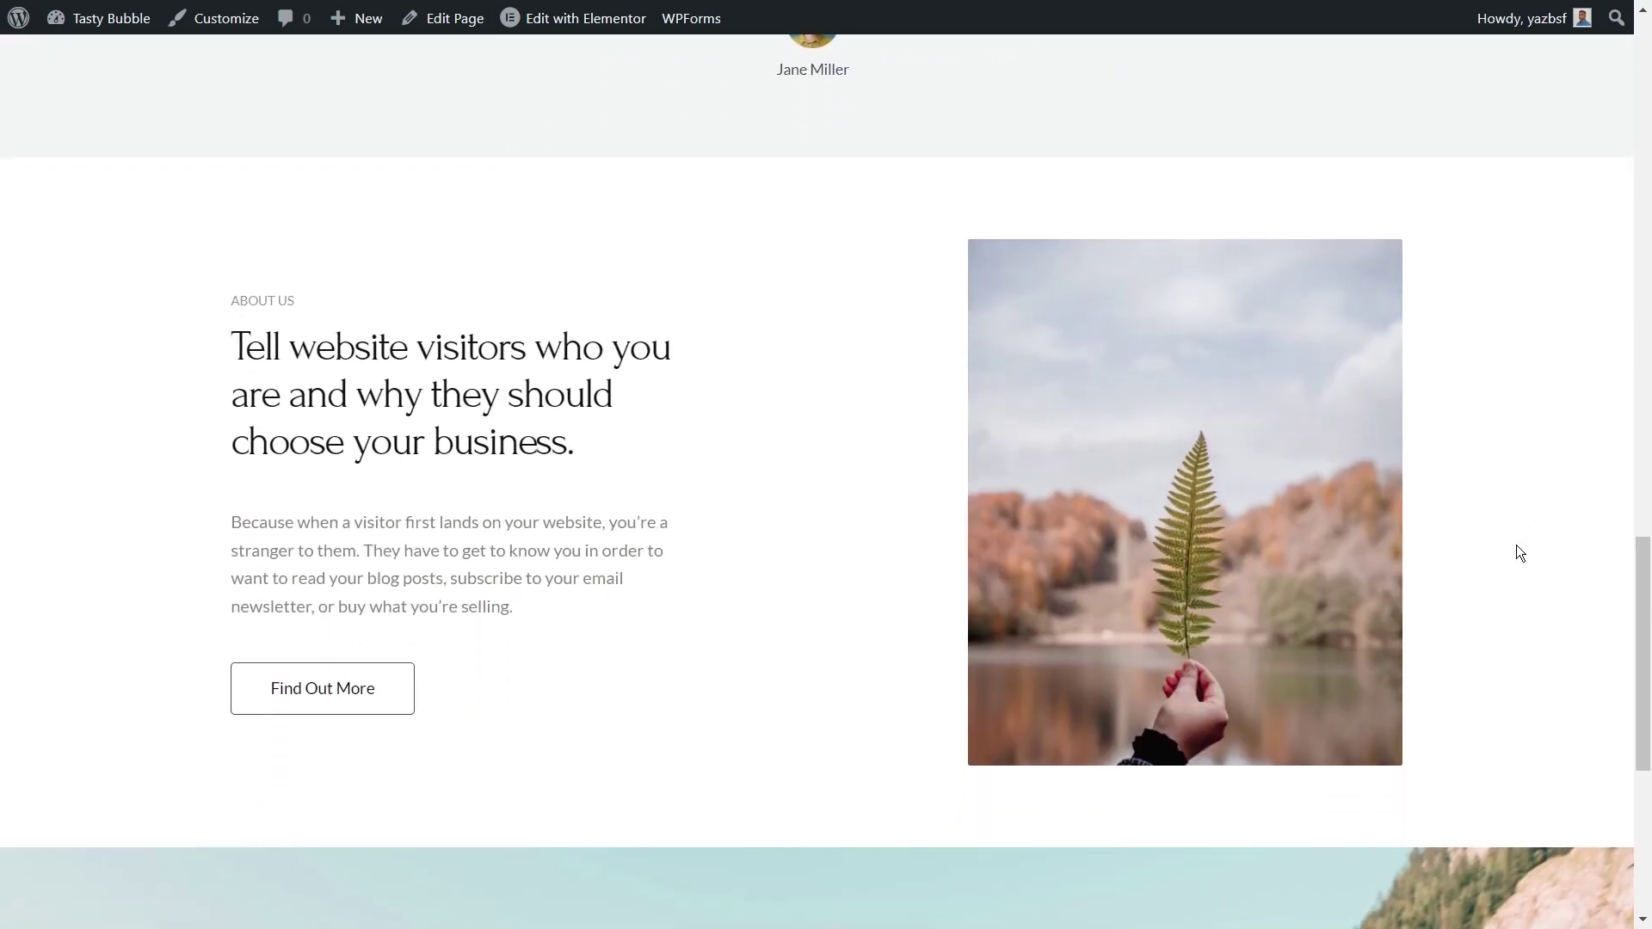
{"action": "scroll", "coordinate": [1516, 556], "scroll_direction": "up", "scroll_amount": 20}
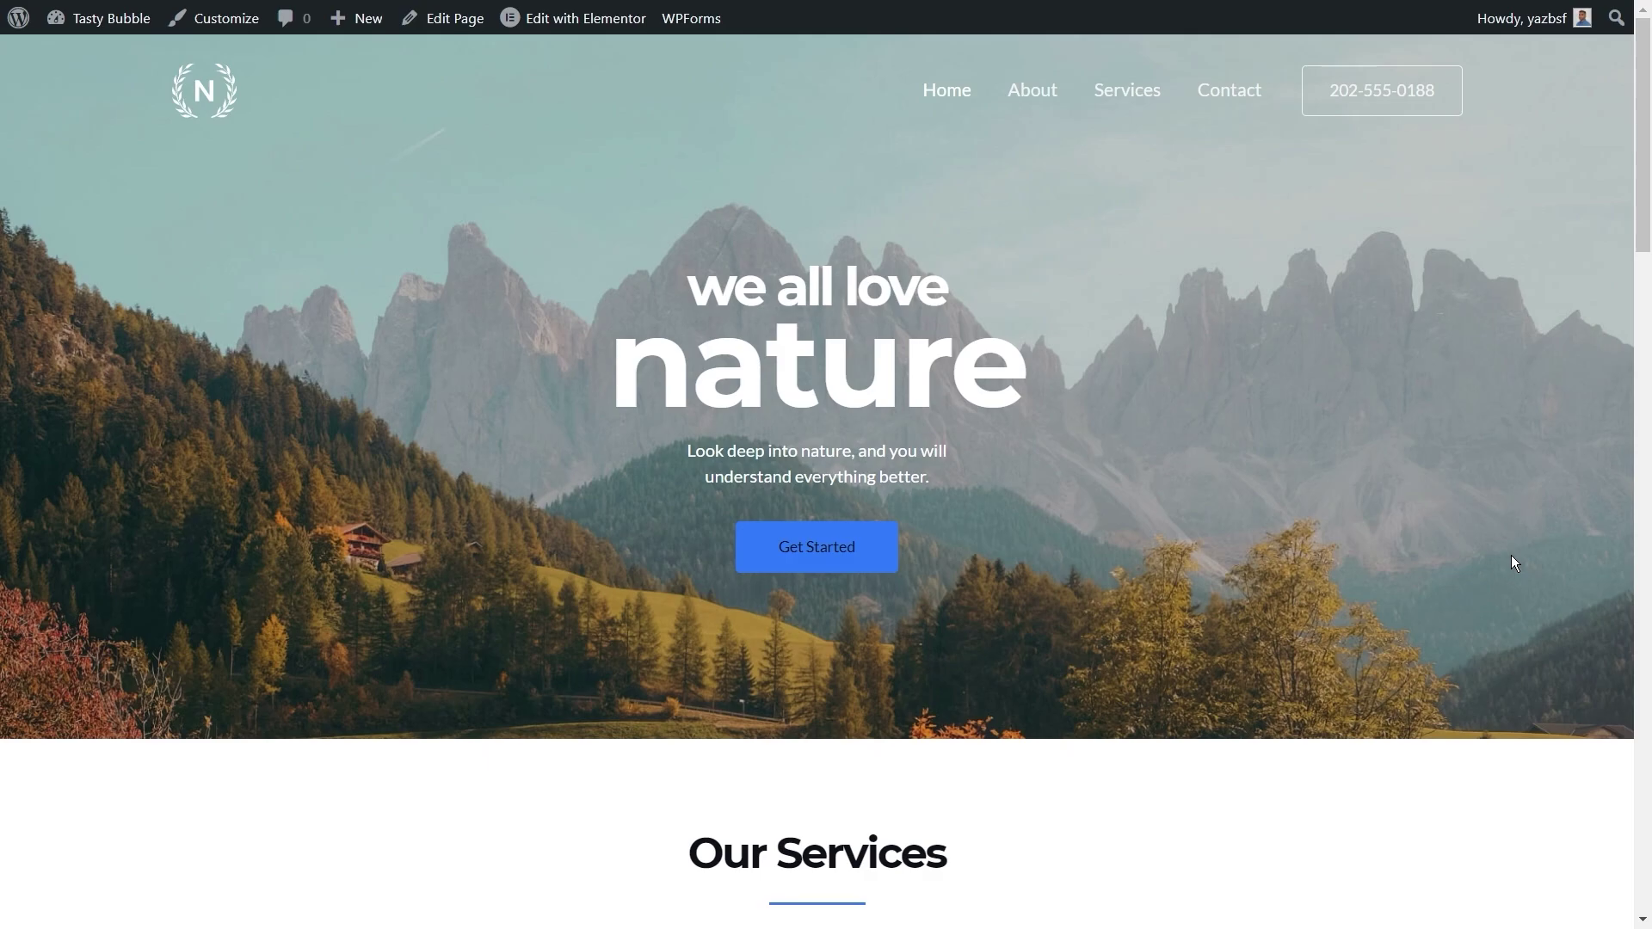
{"action": "scroll", "coordinate": [1512, 559], "scroll_direction": "down", "scroll_amount": 5}
{"action": "scroll", "coordinate": [1497, 581], "scroll_direction": "down", "scroll_amount": 3}
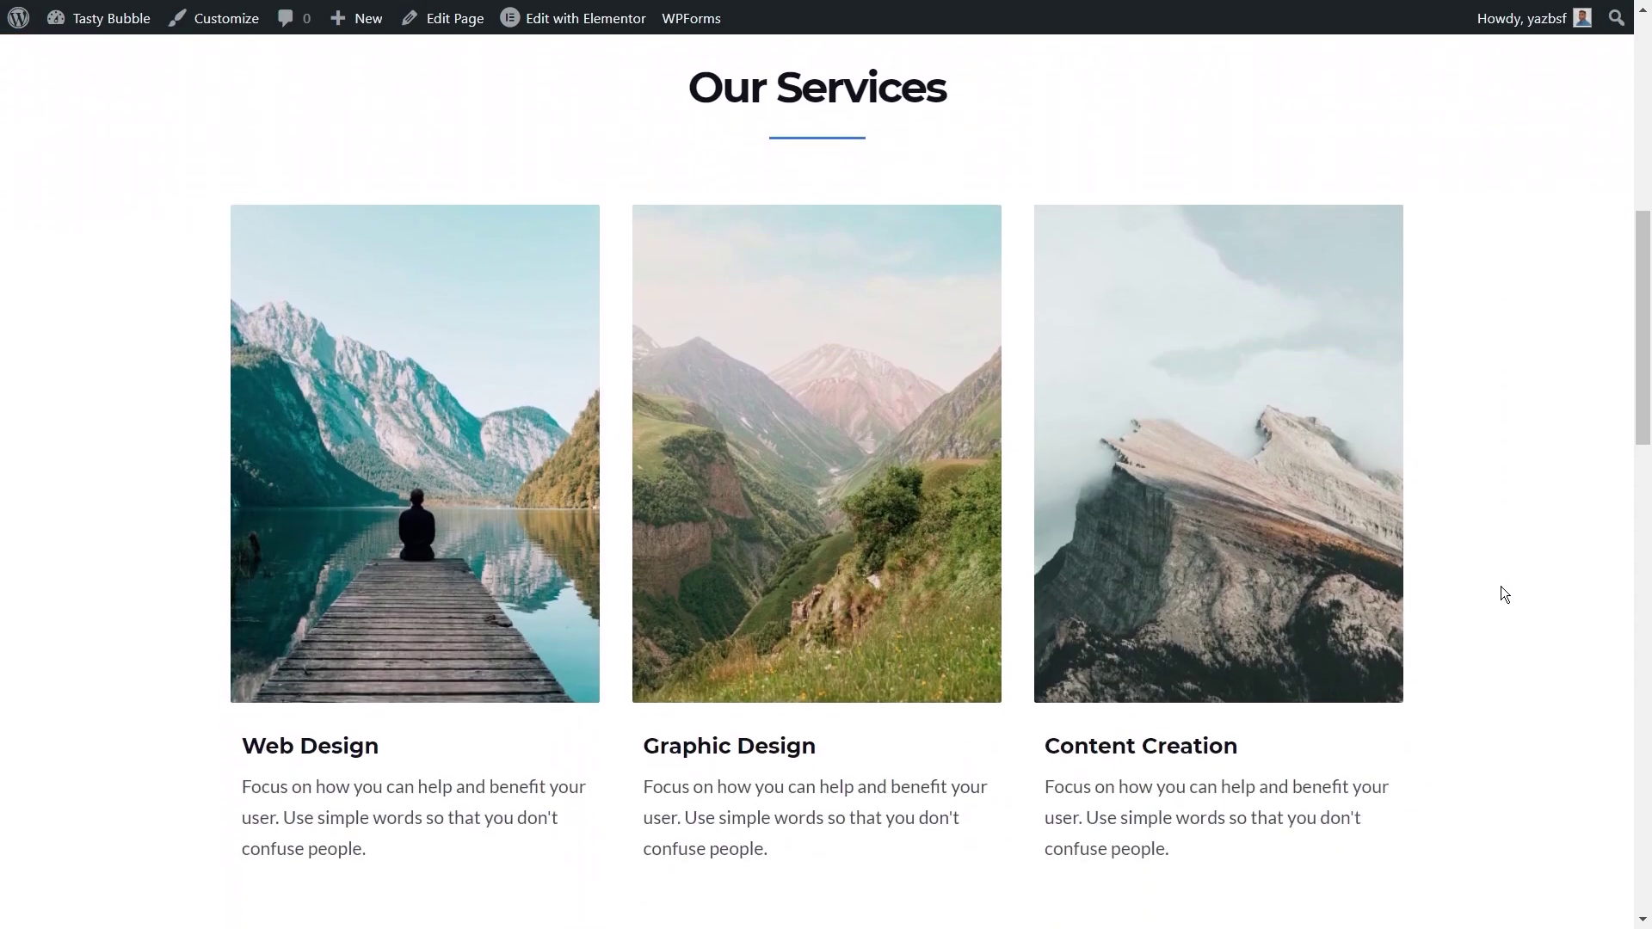
{"action": "scroll", "coordinate": [1501, 585], "scroll_direction": "up", "scroll_amount": 8}
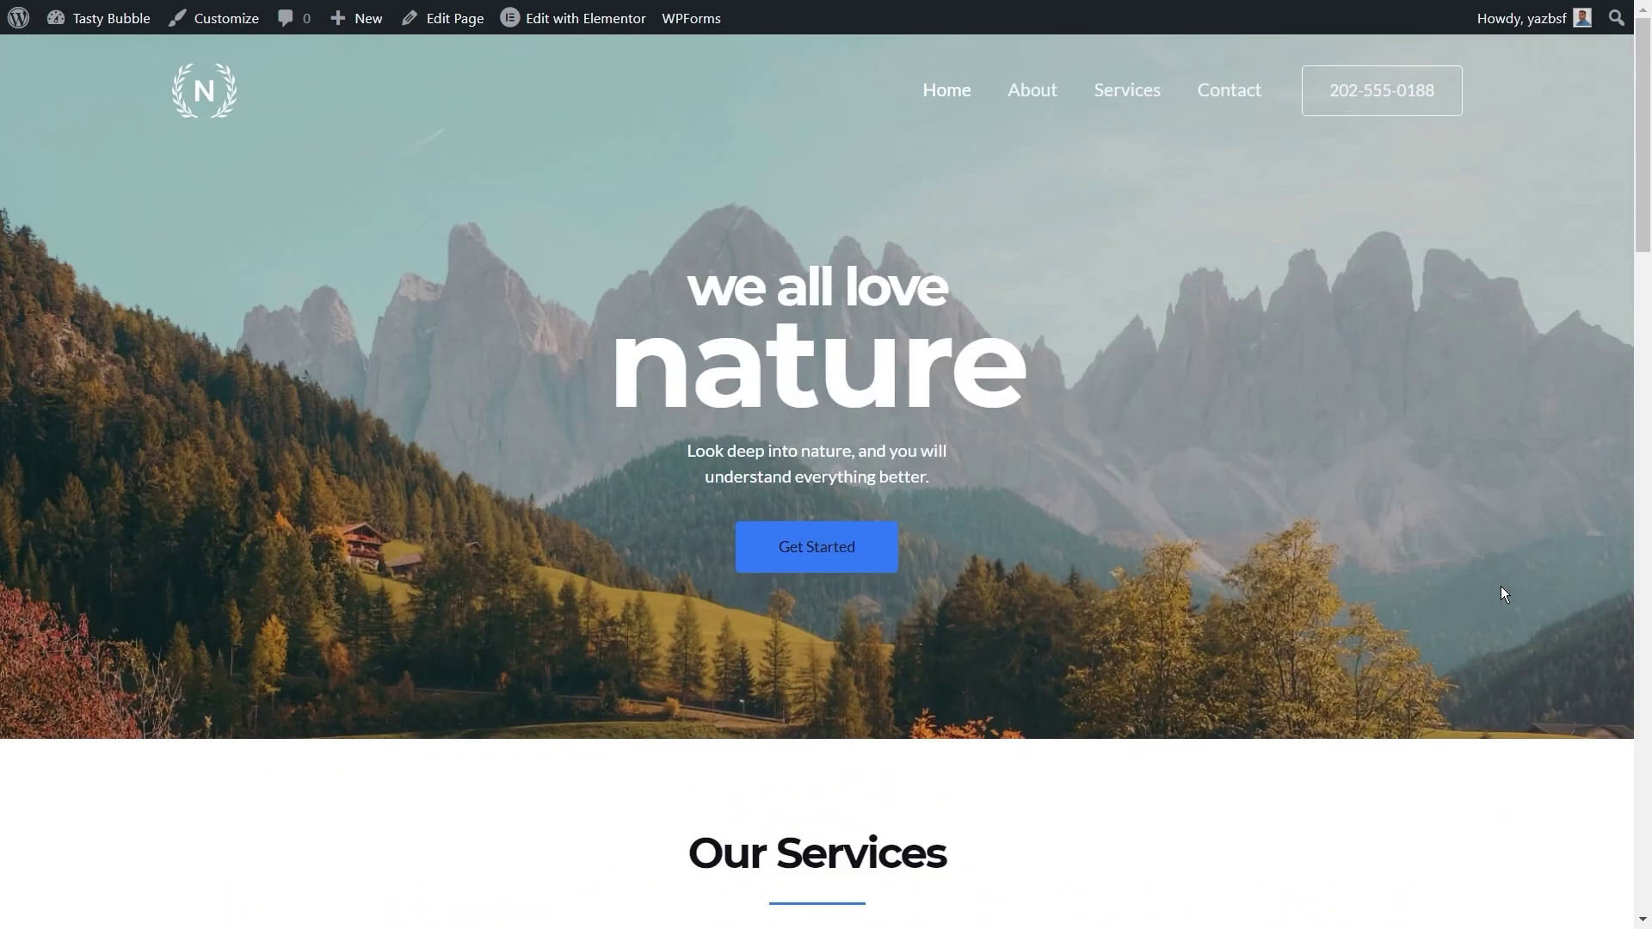
Edit the homepage in Elementor and open the hero section's background image picker
{"action": "left_click", "coordinate": [544, 21]}
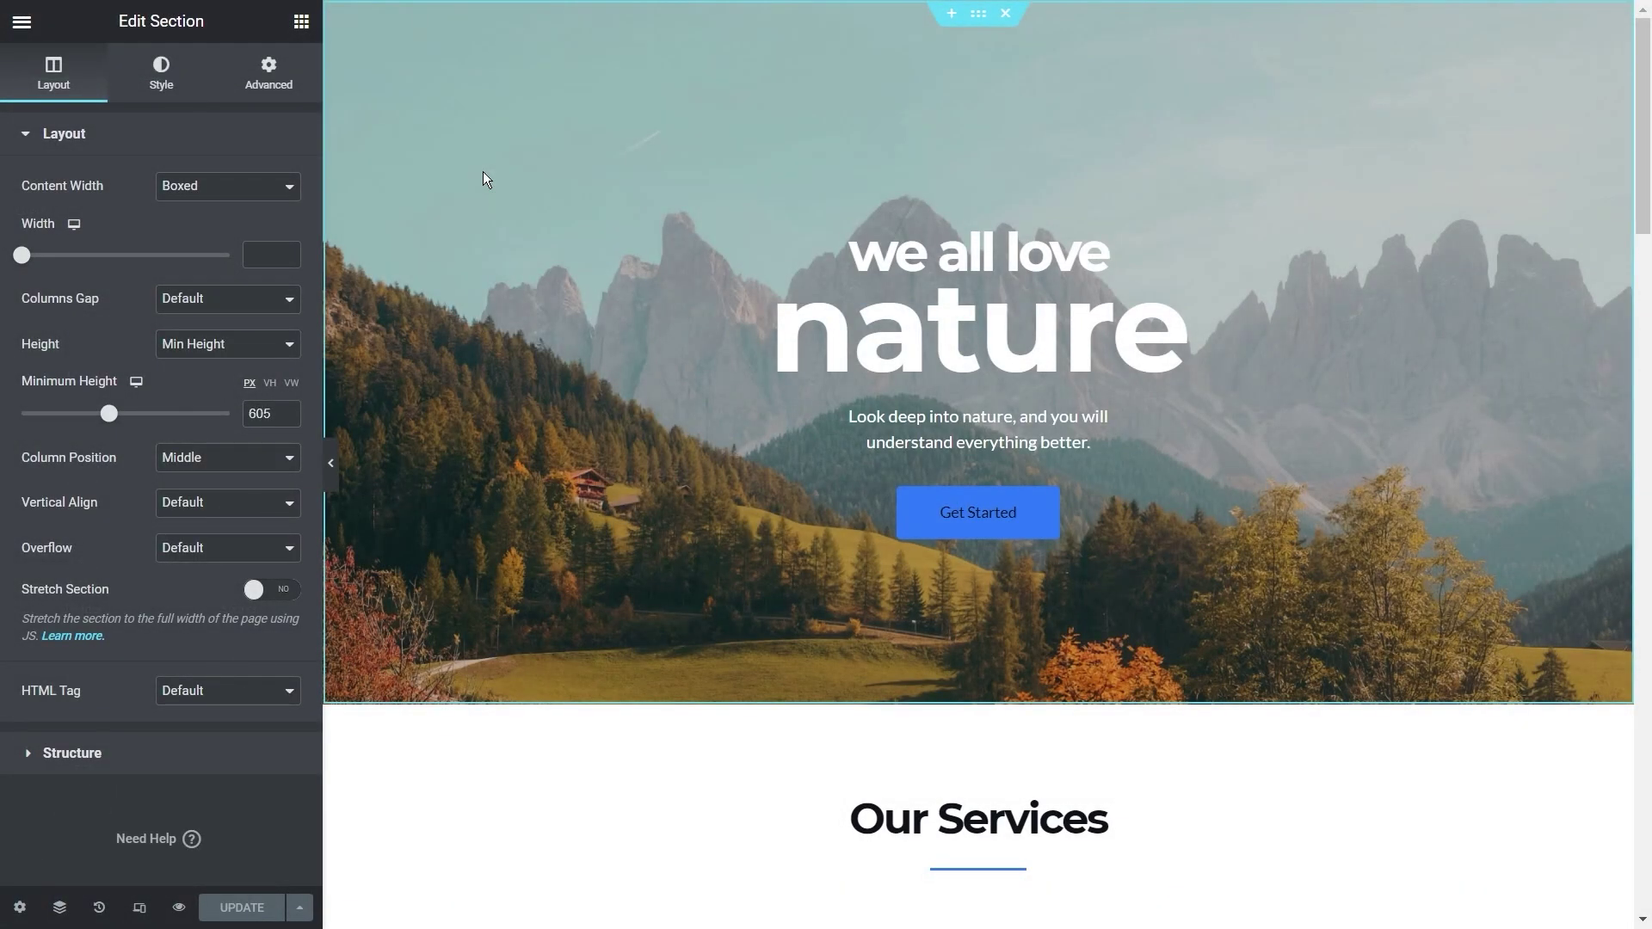
{"action": "left_click", "coordinate": [160, 74]}
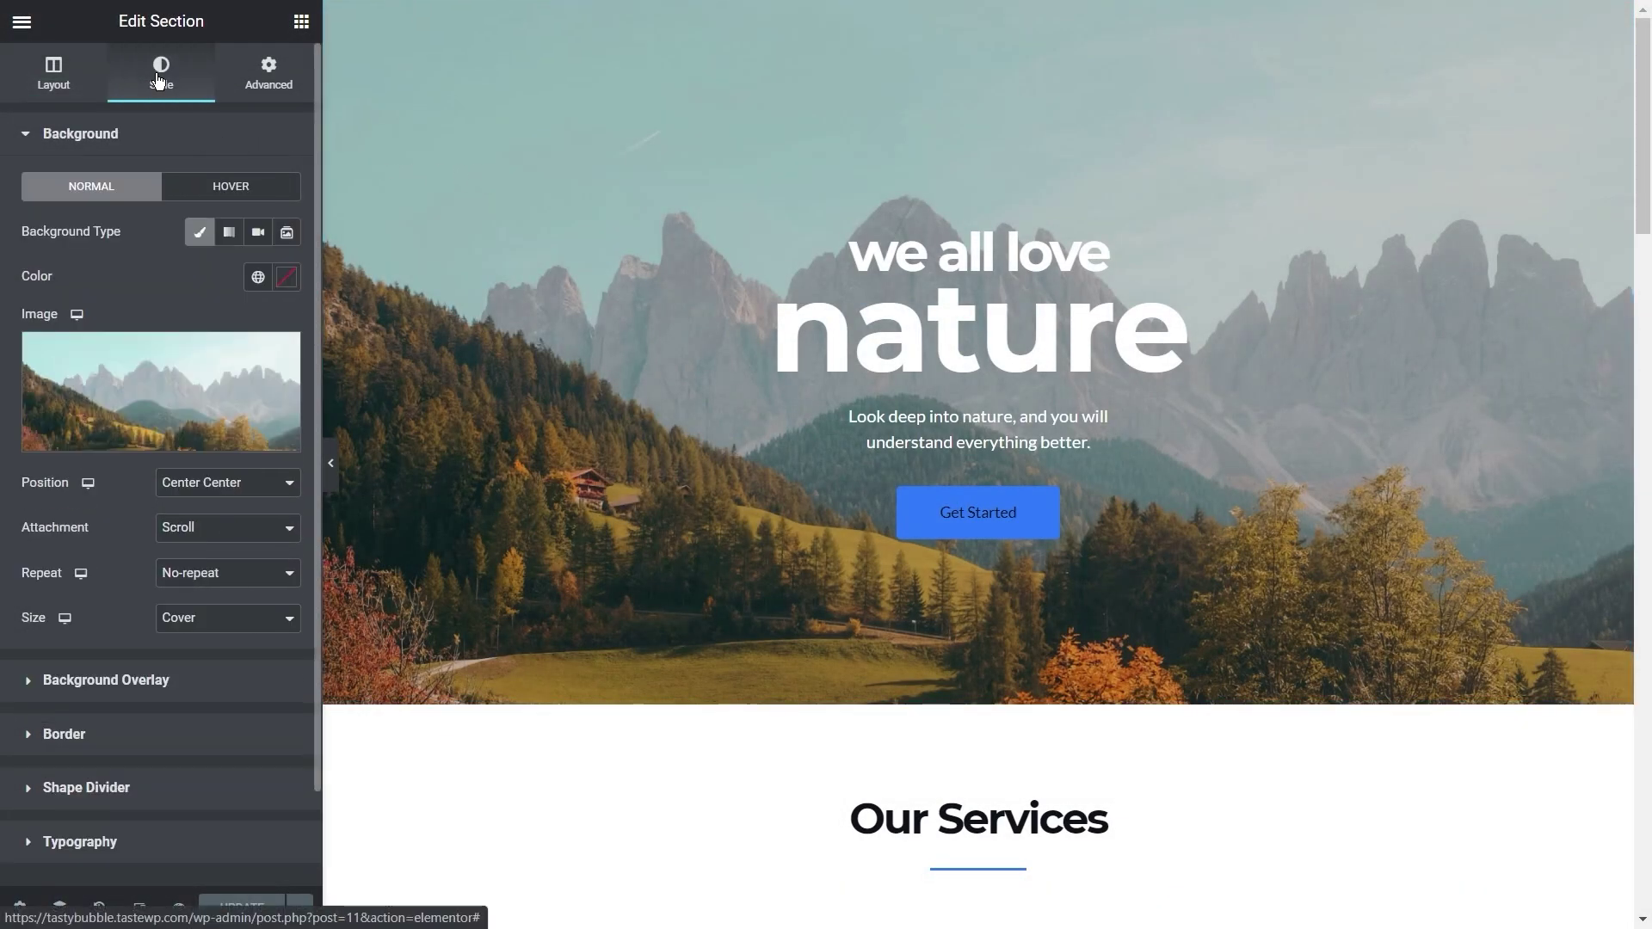
{"action": "left_click", "coordinate": [164, 438]}
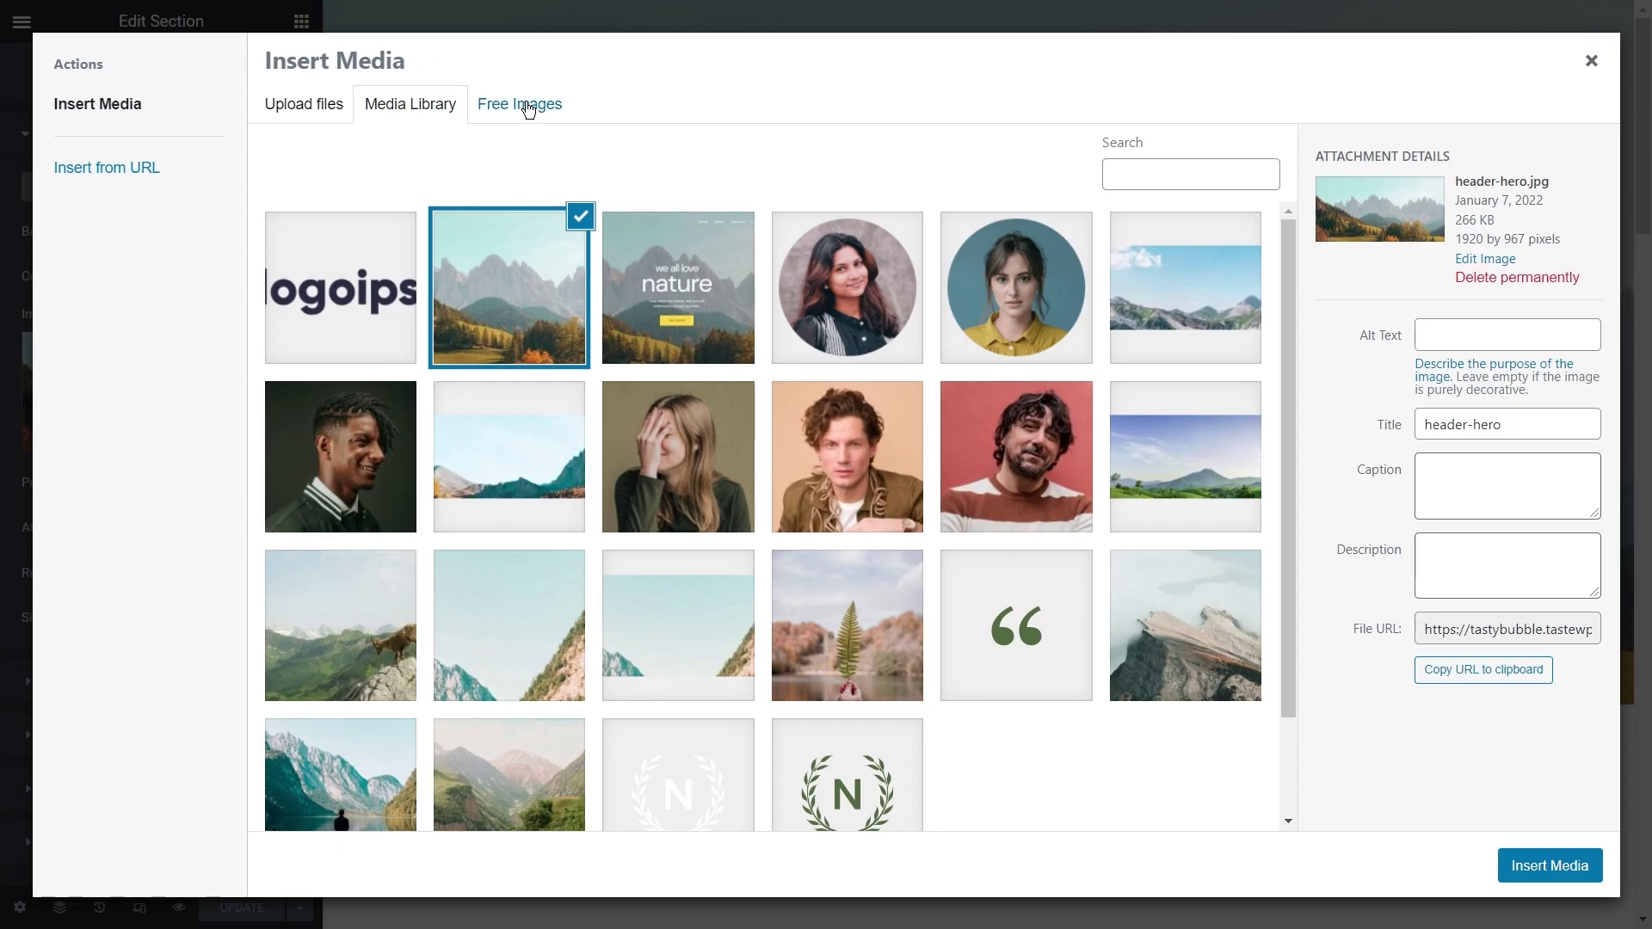
Insert the free 'Field, Morning, Sunrise' photo as the hero section background
{"action": "left_click", "coordinate": [528, 109]}
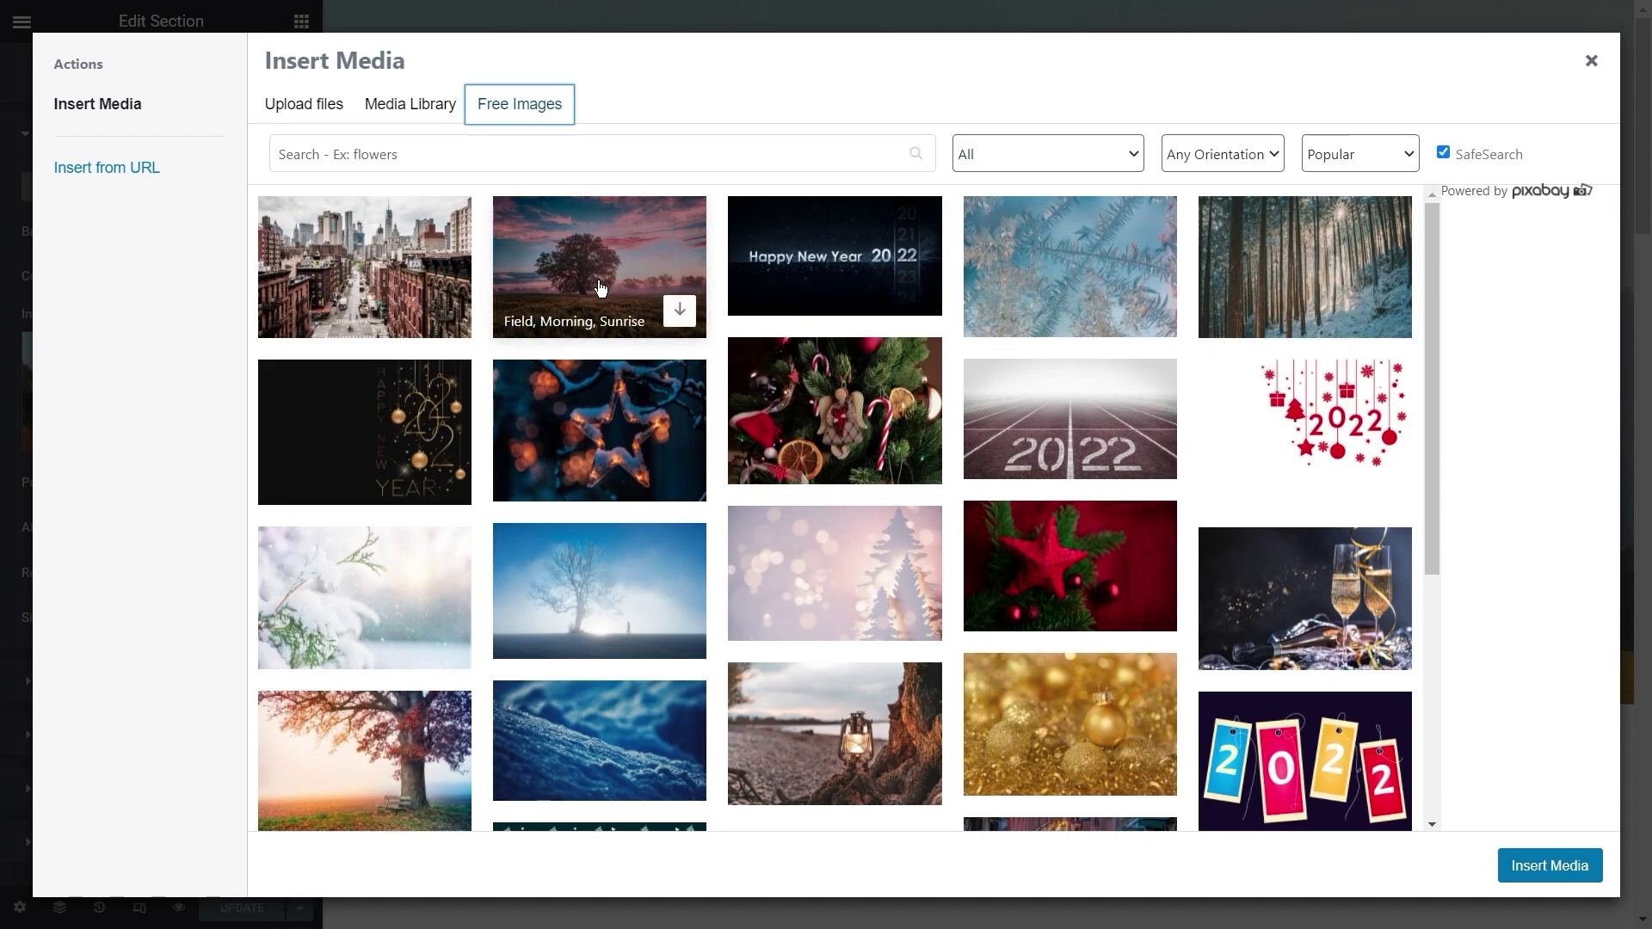
{"action": "left_click", "coordinate": [682, 313]}
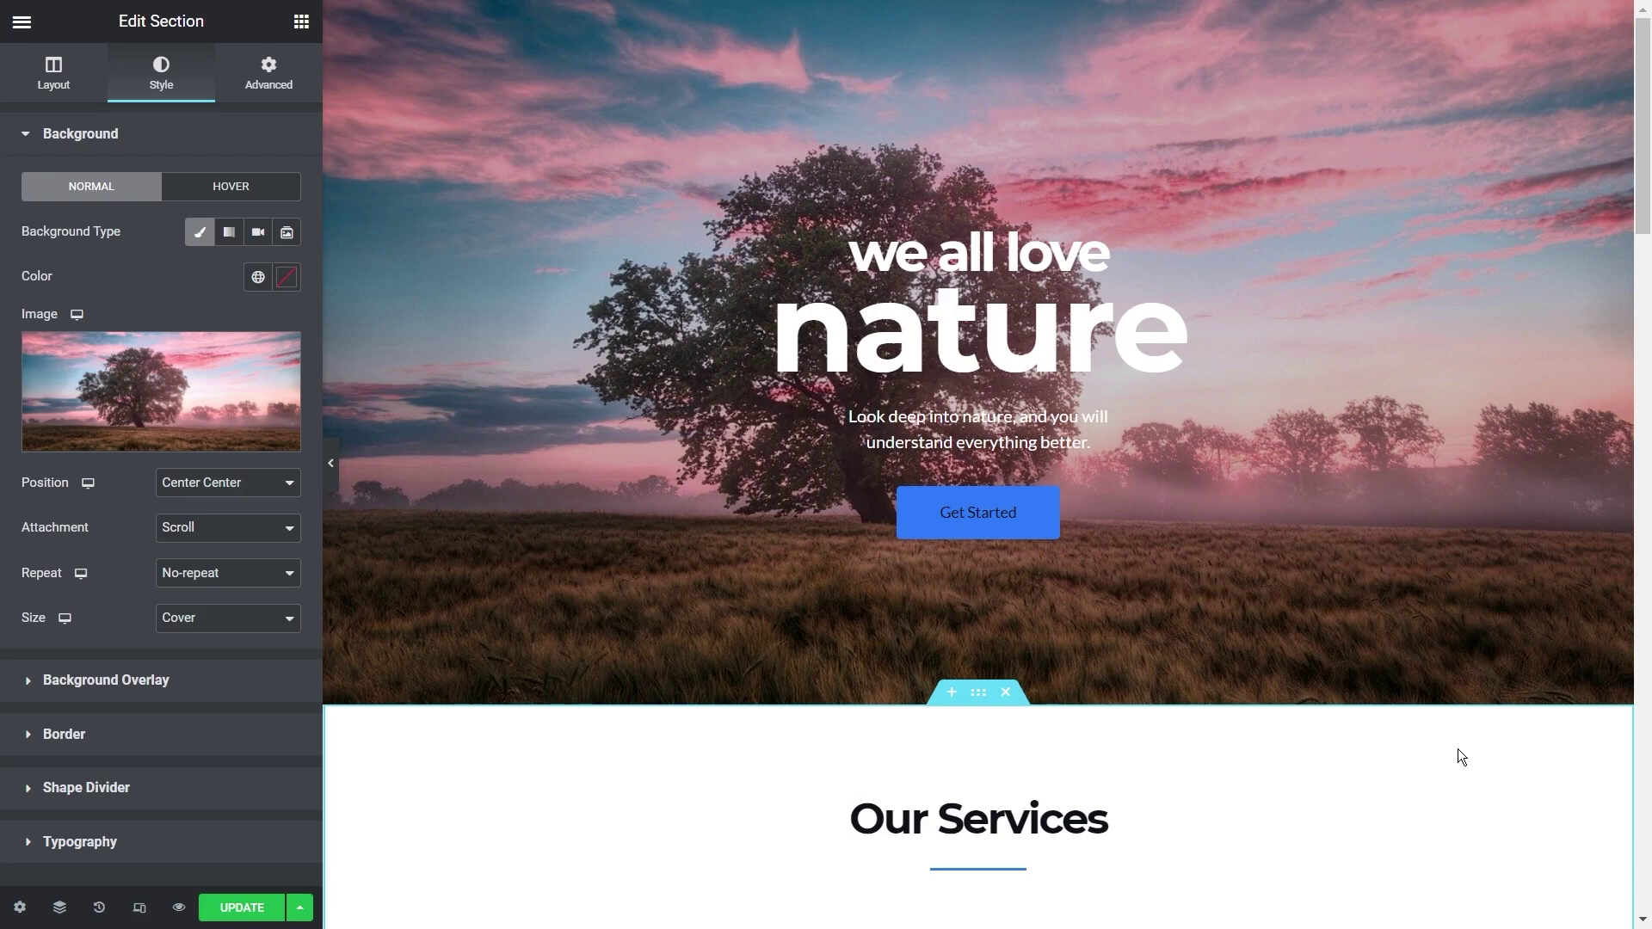
Save the homepage changes, then open the Starter Templates library and its page-builder selector
{"action": "left_click", "coordinate": [242, 908]}
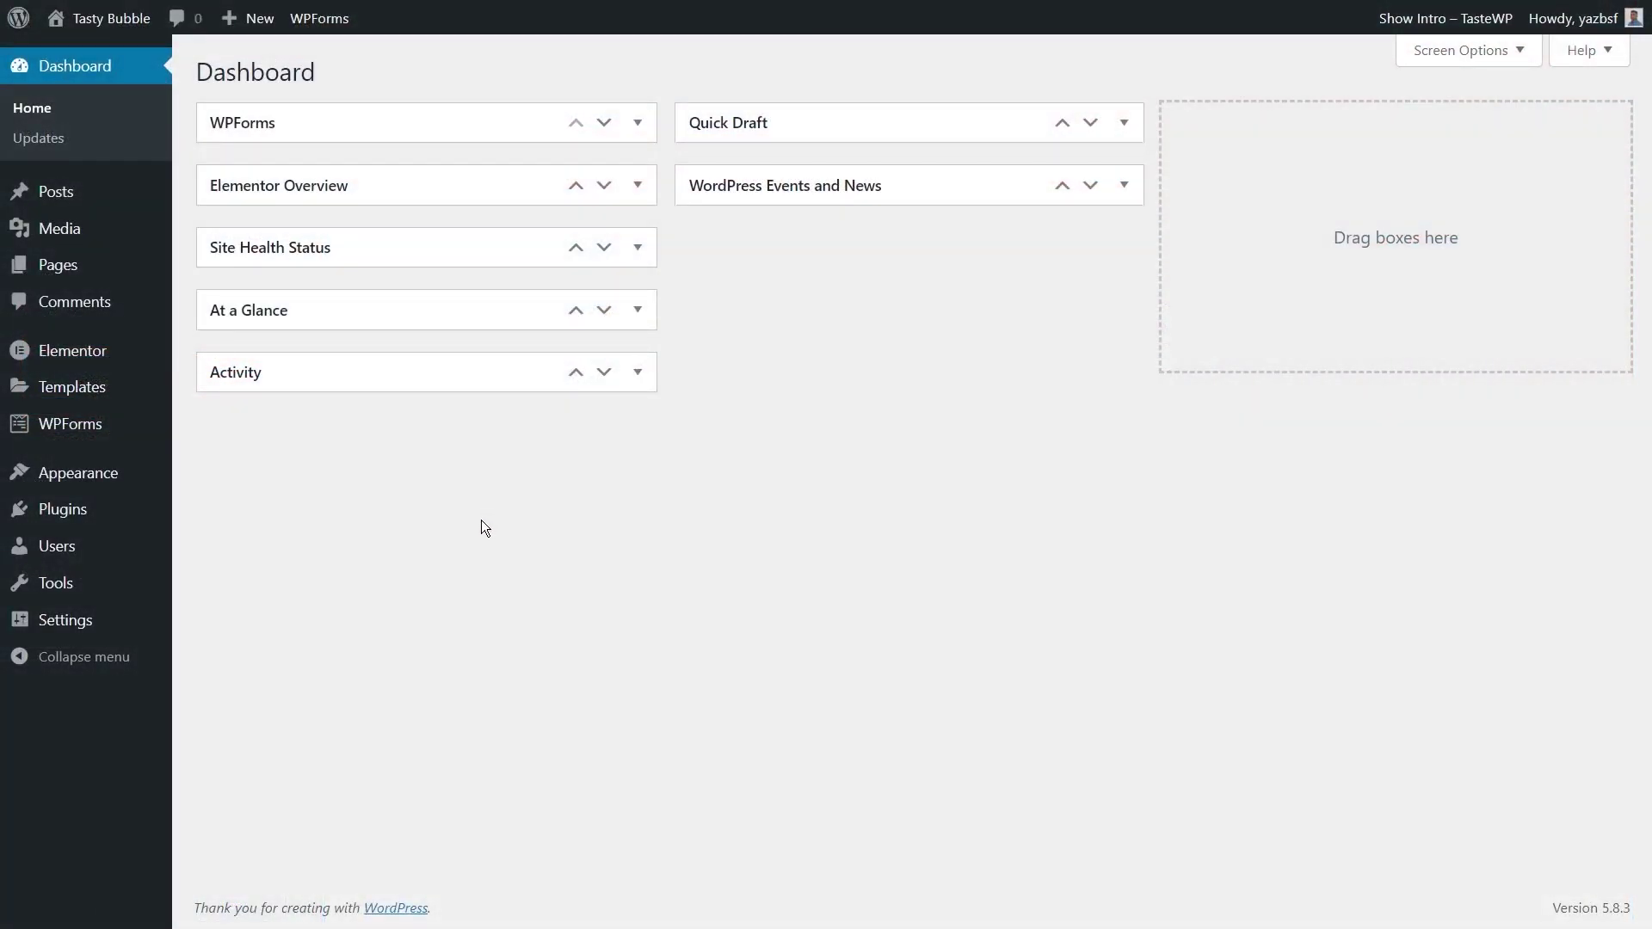
{"action": "mouse_move", "coordinate": [111, 475]}
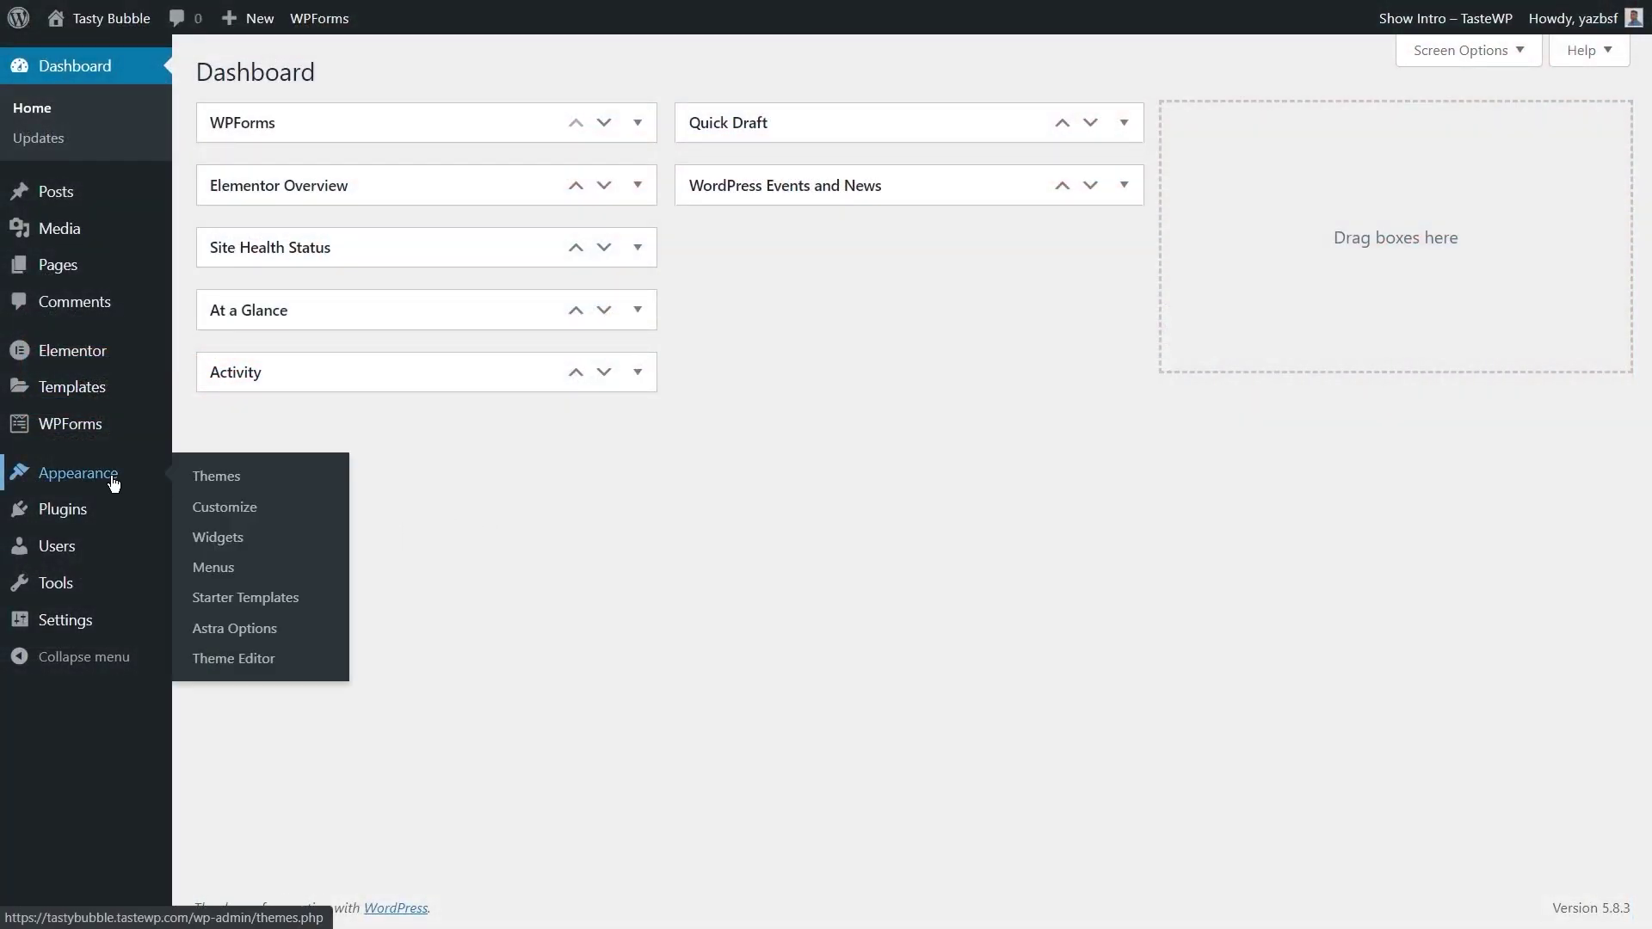
{"action": "left_click", "coordinate": [240, 606]}
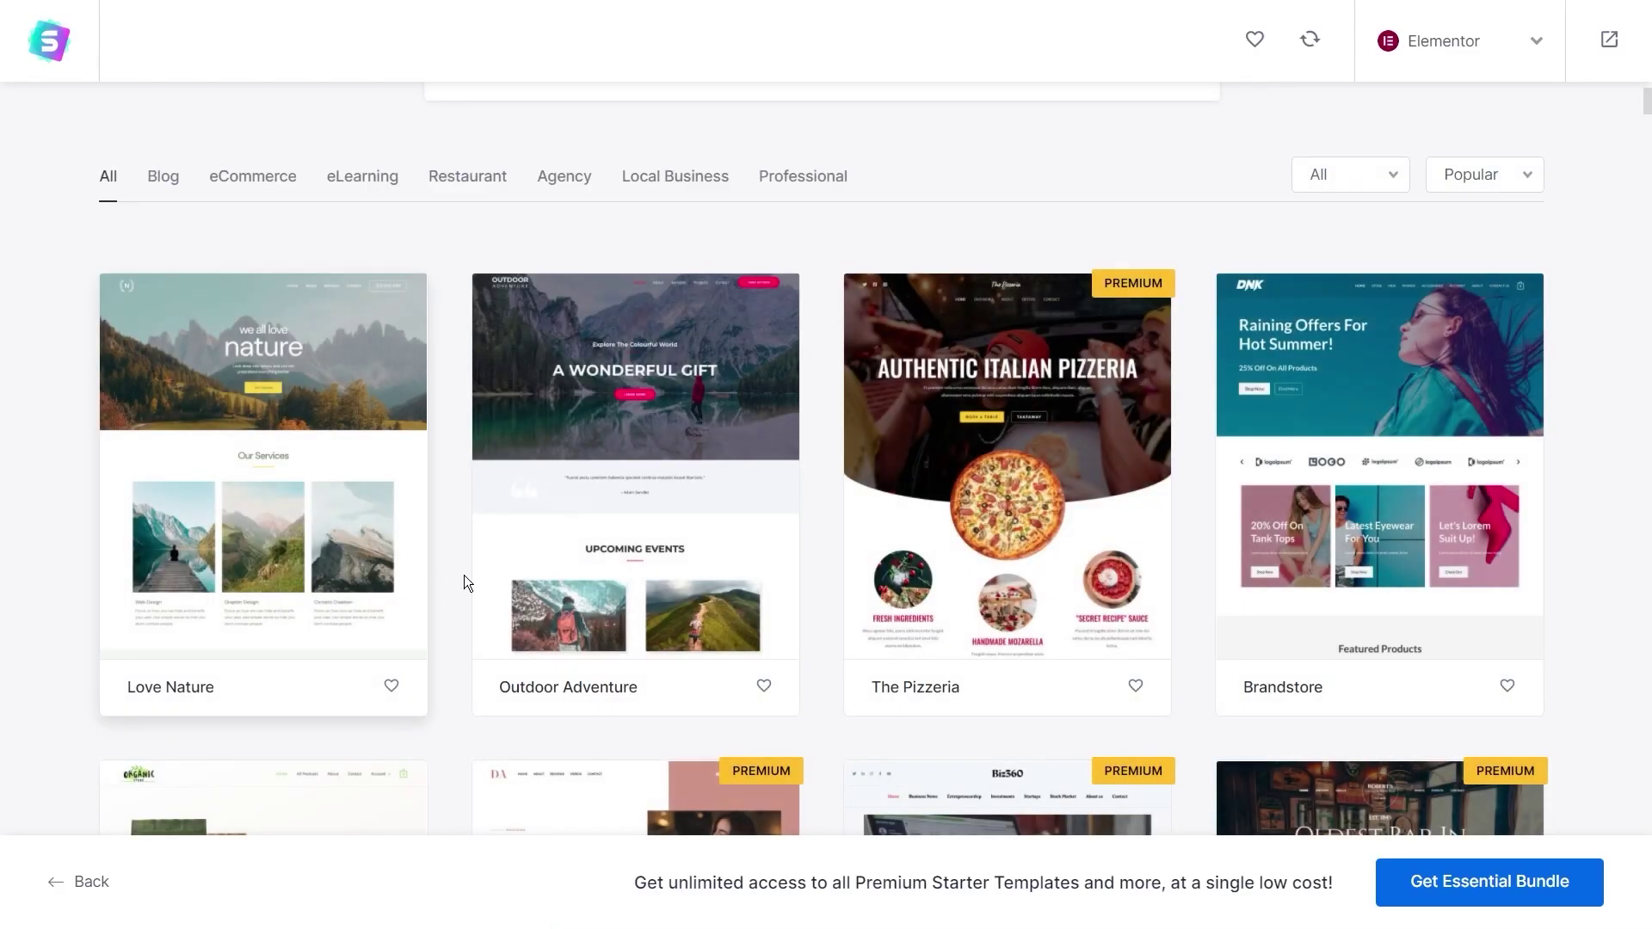
{"action": "left_click", "coordinate": [1465, 78]}
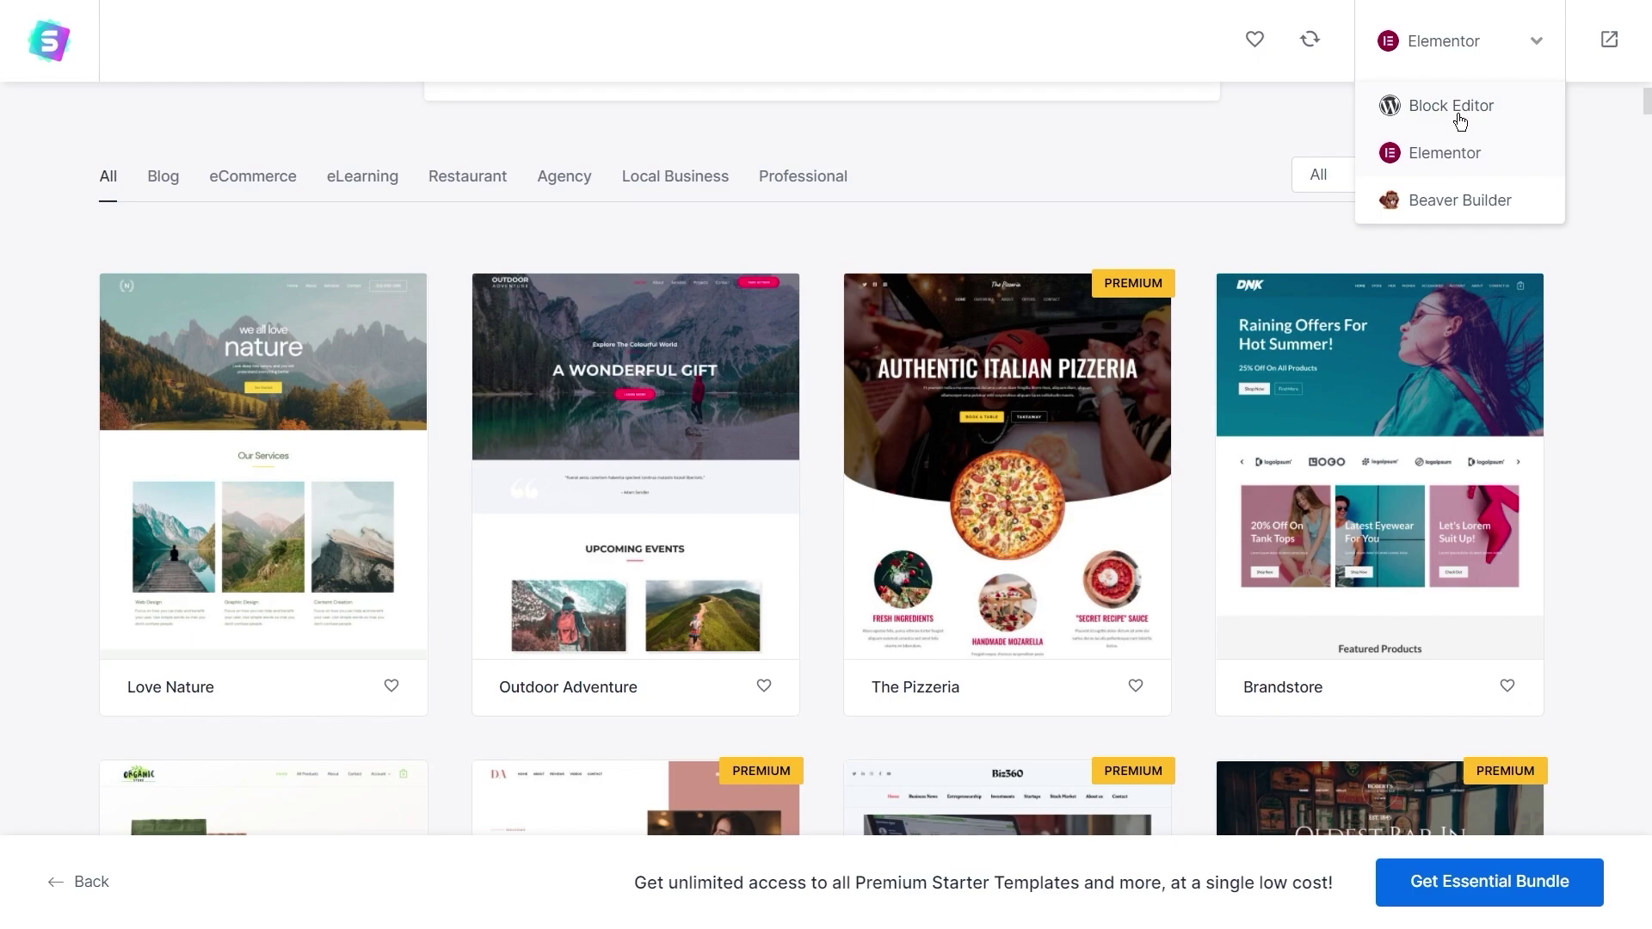
Pick the Block Editor Outdoor Adventure template and skip past the Logo and Colors & Fonts steps
{"action": "left_click", "coordinate": [1460, 108]}
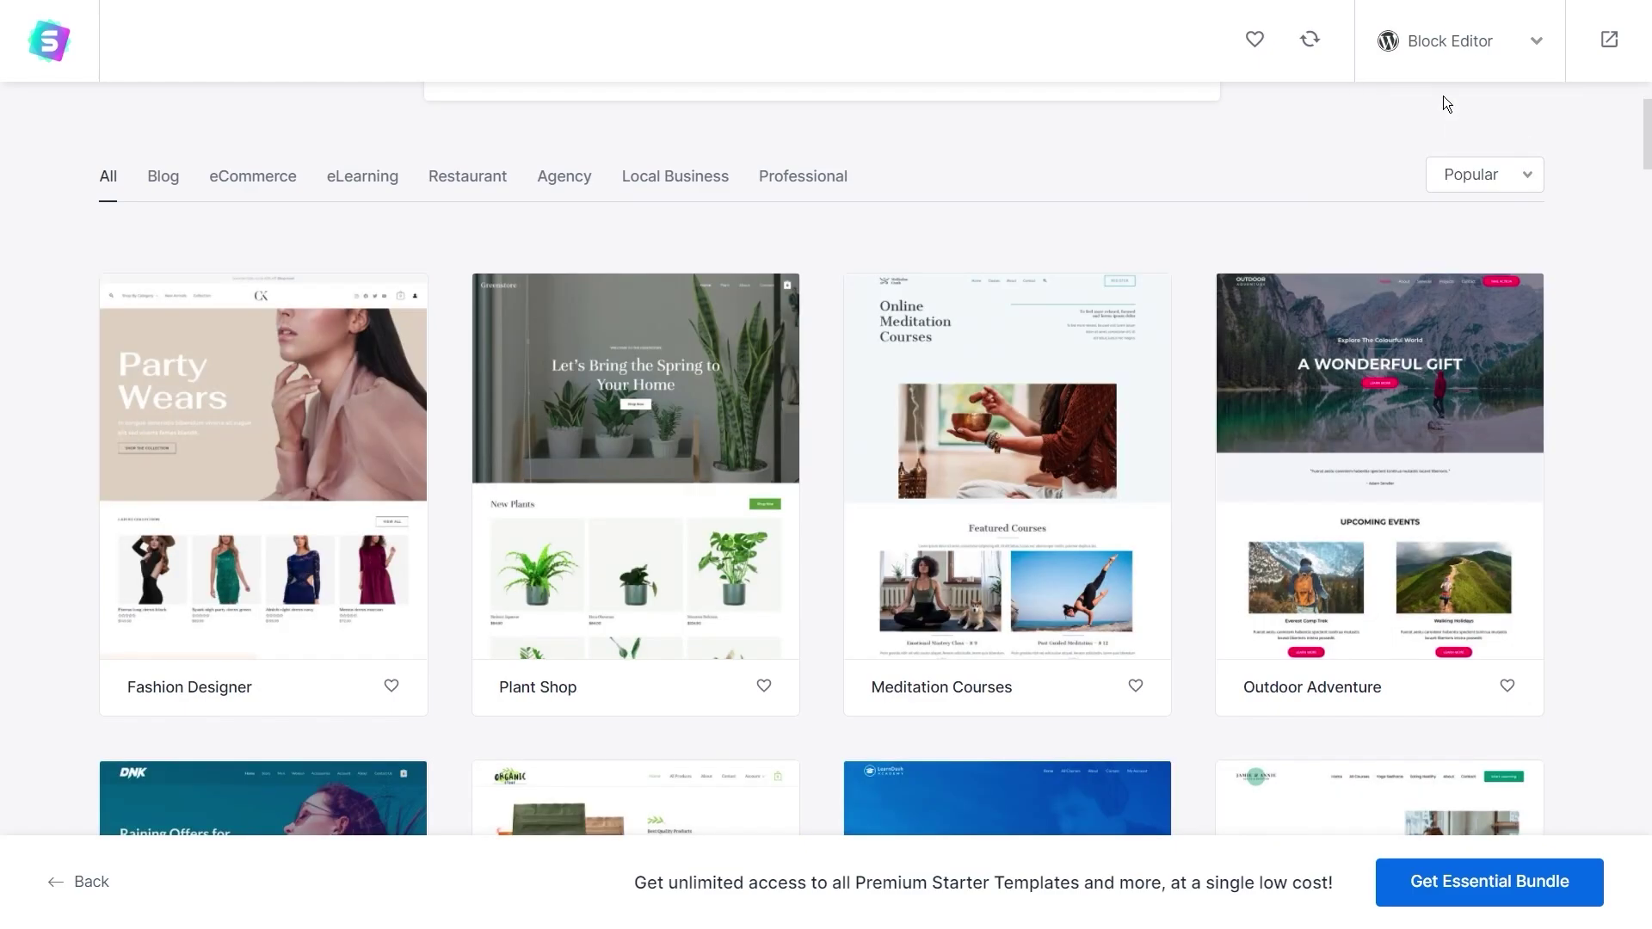
{"action": "left_click", "coordinate": [1381, 395]}
{"action": "left_click", "coordinate": [229, 697]}
{"action": "scroll", "coordinate": [229, 693], "scroll_direction": "down", "scroll_amount": 1}
{"action": "left_click", "coordinate": [164, 904]}
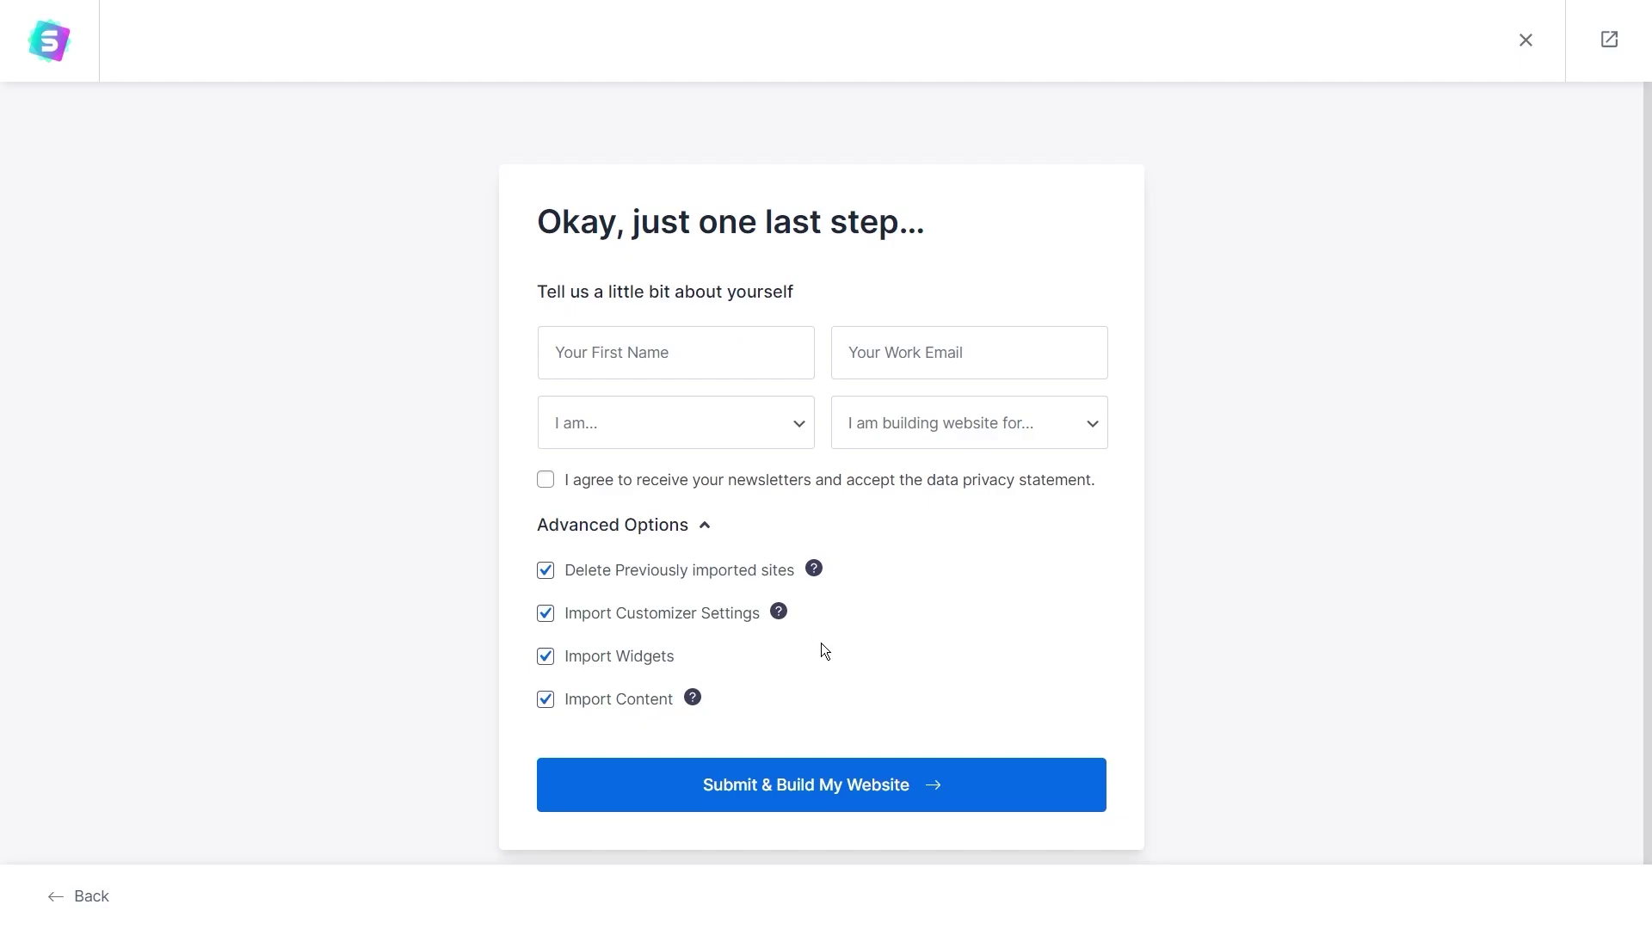
Submit and build the Outdoor Adventure website, then scroll through its new homepage
{"action": "left_click", "coordinate": [879, 788]}
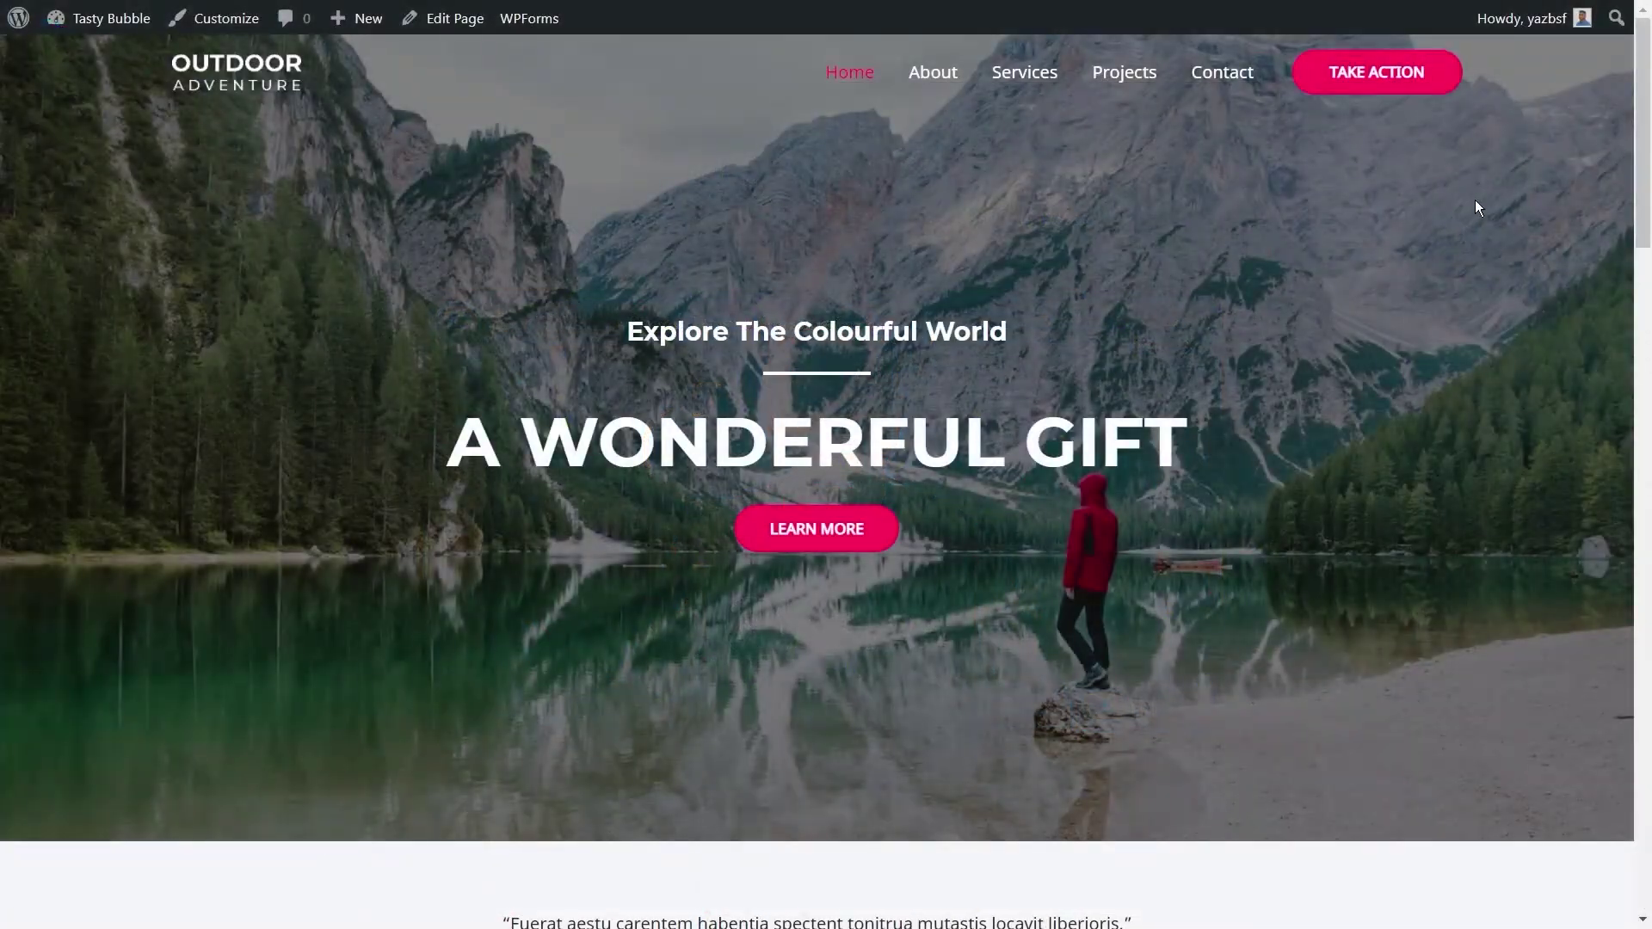
{"action": "scroll", "coordinate": [1453, 249], "scroll_direction": "down", "scroll_amount": 12}
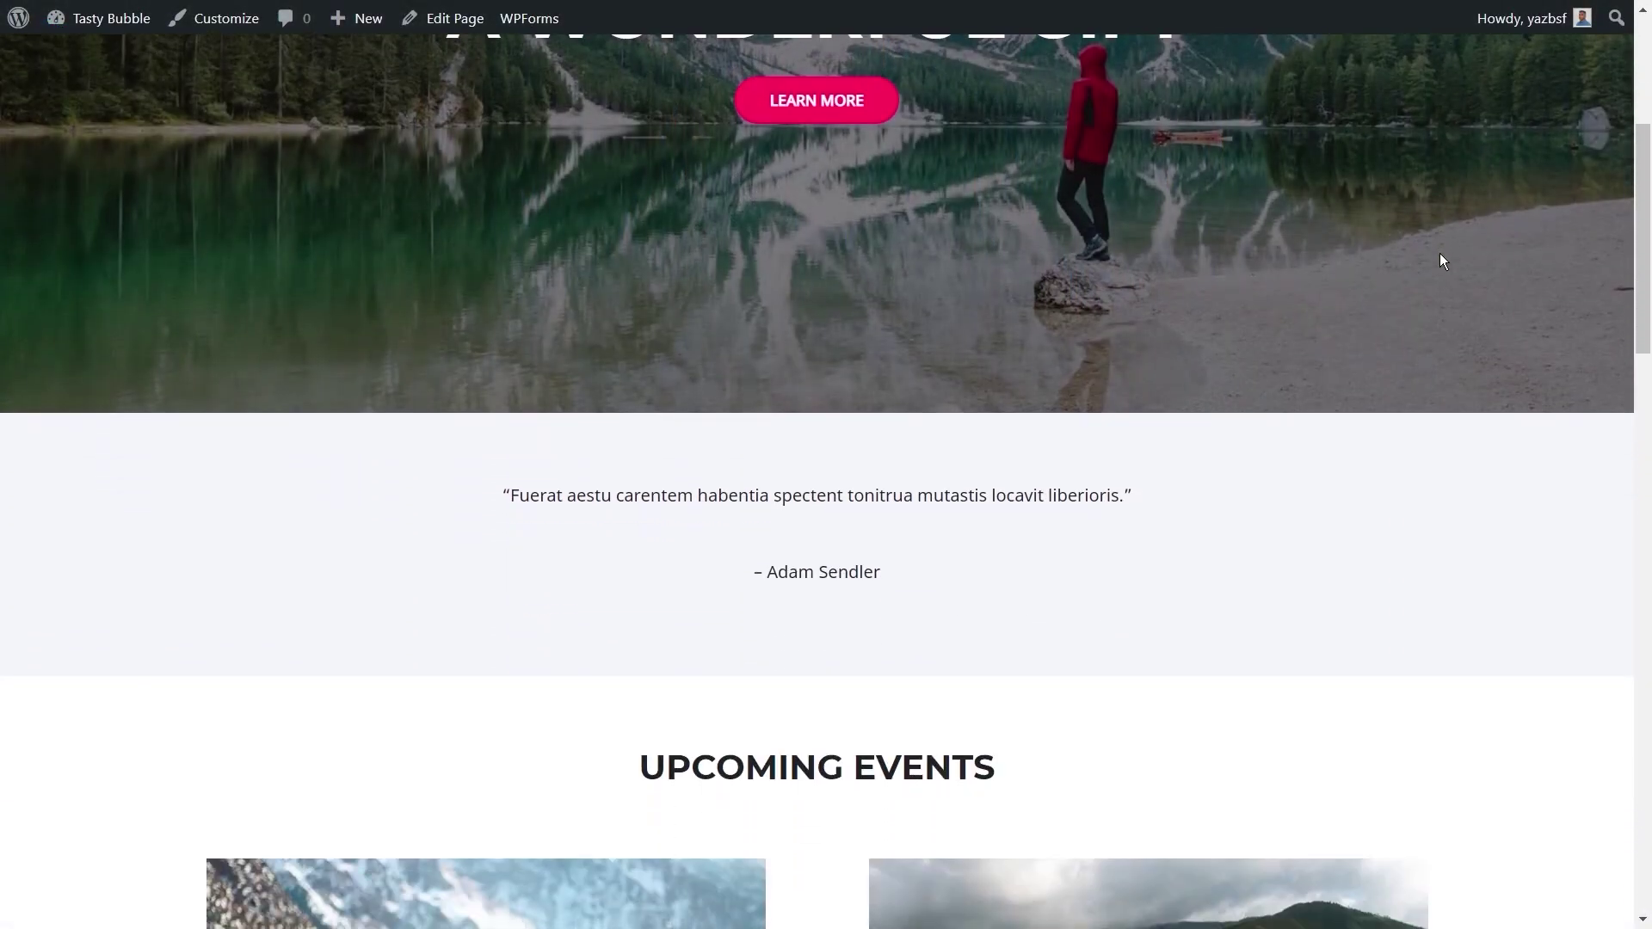
{"action": "scroll", "coordinate": [1433, 269], "scroll_direction": "down", "scroll_amount": 15}
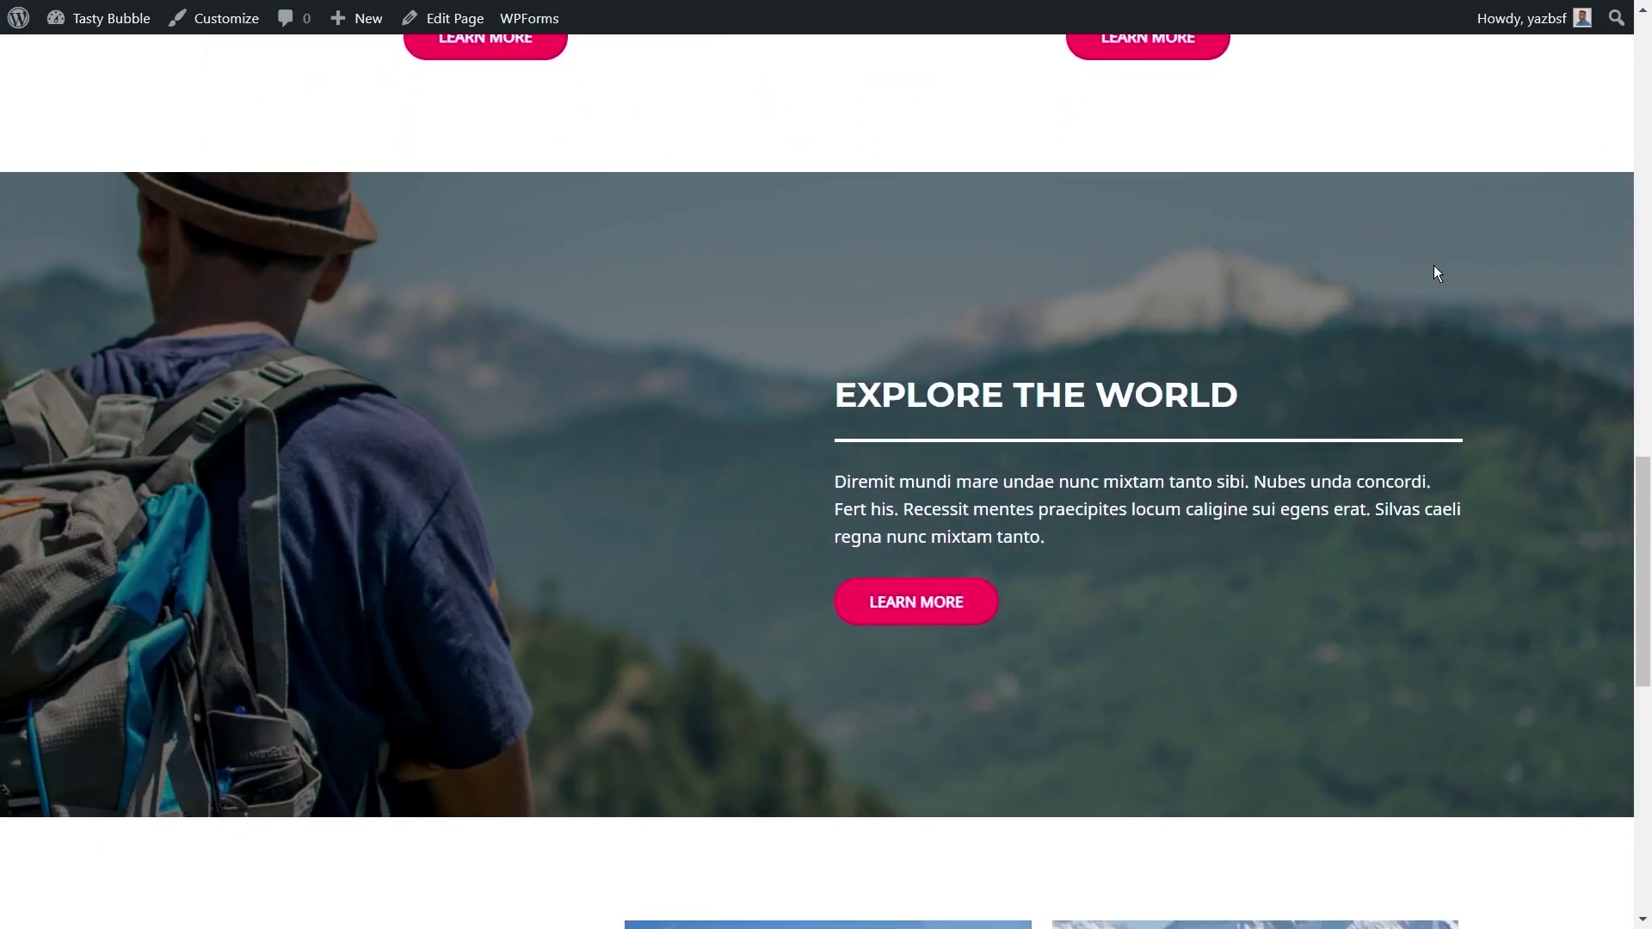
{"action": "scroll", "coordinate": [1433, 272], "scroll_direction": "up", "scroll_amount": 12}
{"action": "scroll", "coordinate": [1436, 270], "scroll_direction": "up", "scroll_amount": 9}
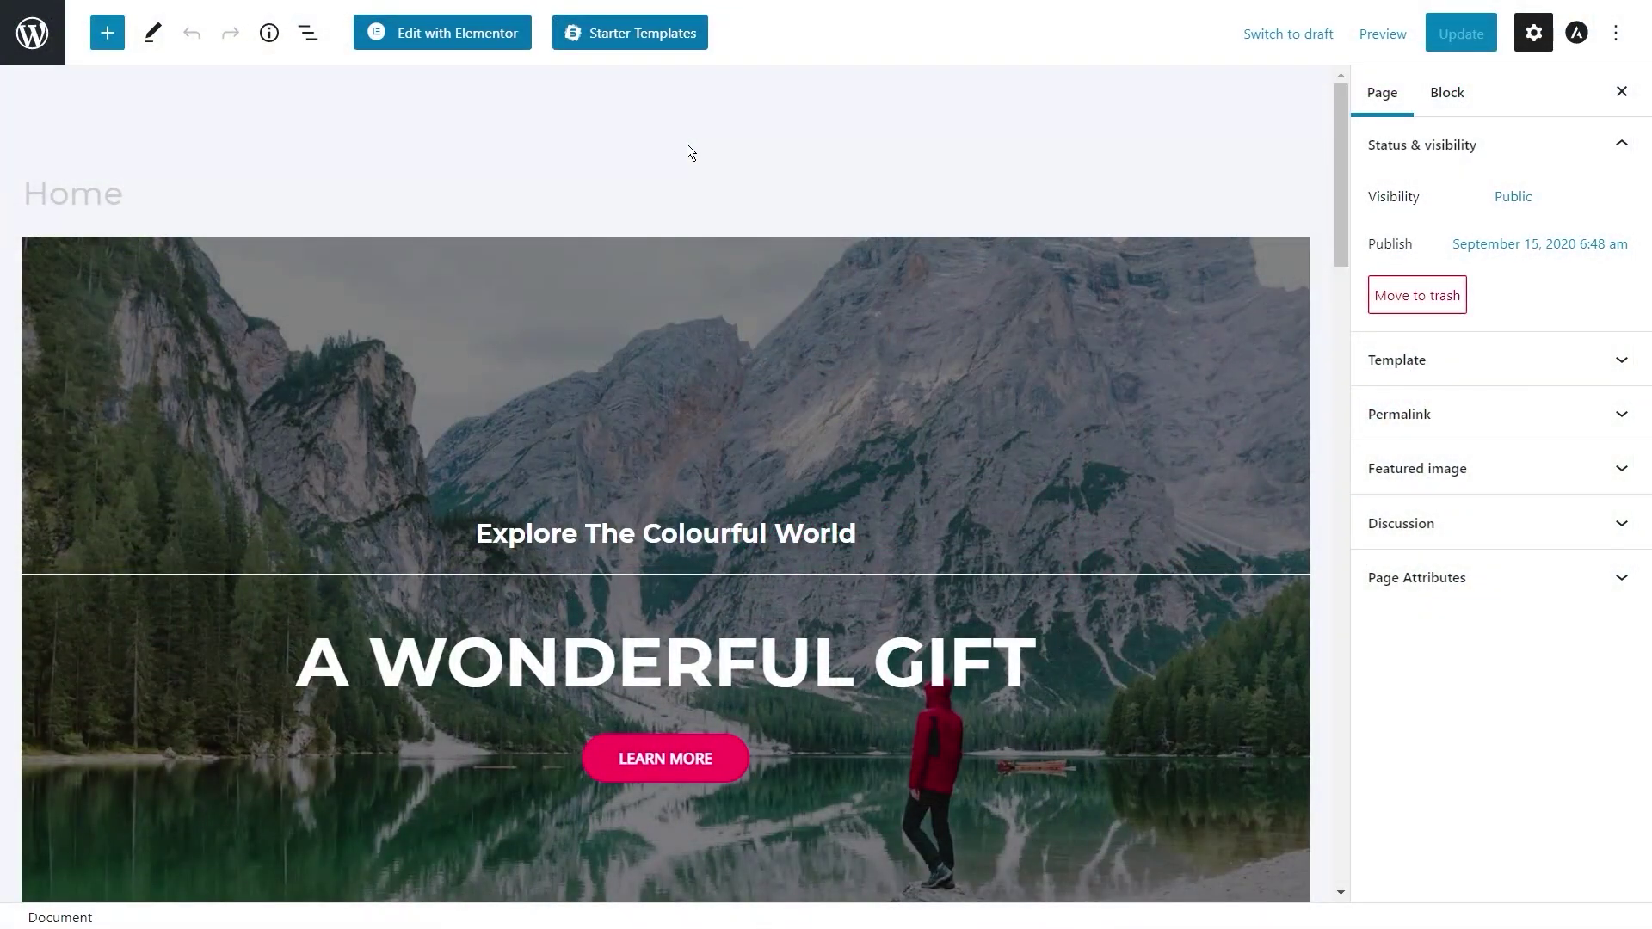
Open the Plant Shop template set from the editor and preview its Contact and Home pages
{"action": "left_click", "coordinate": [649, 43]}
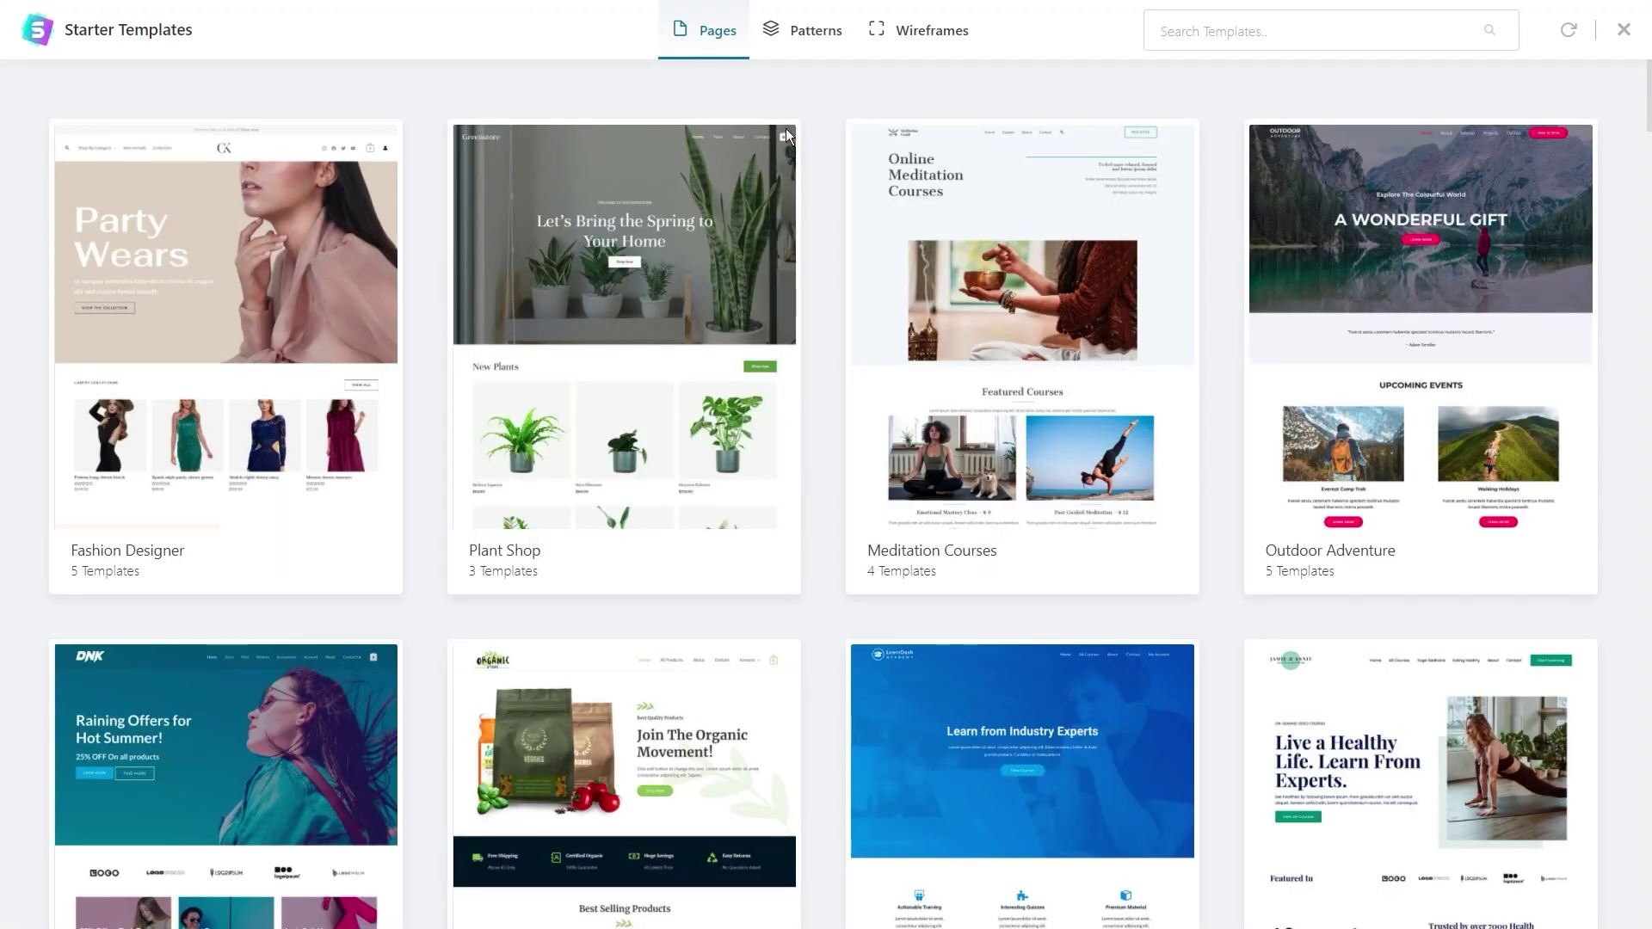
{"action": "left_click", "coordinate": [787, 289]}
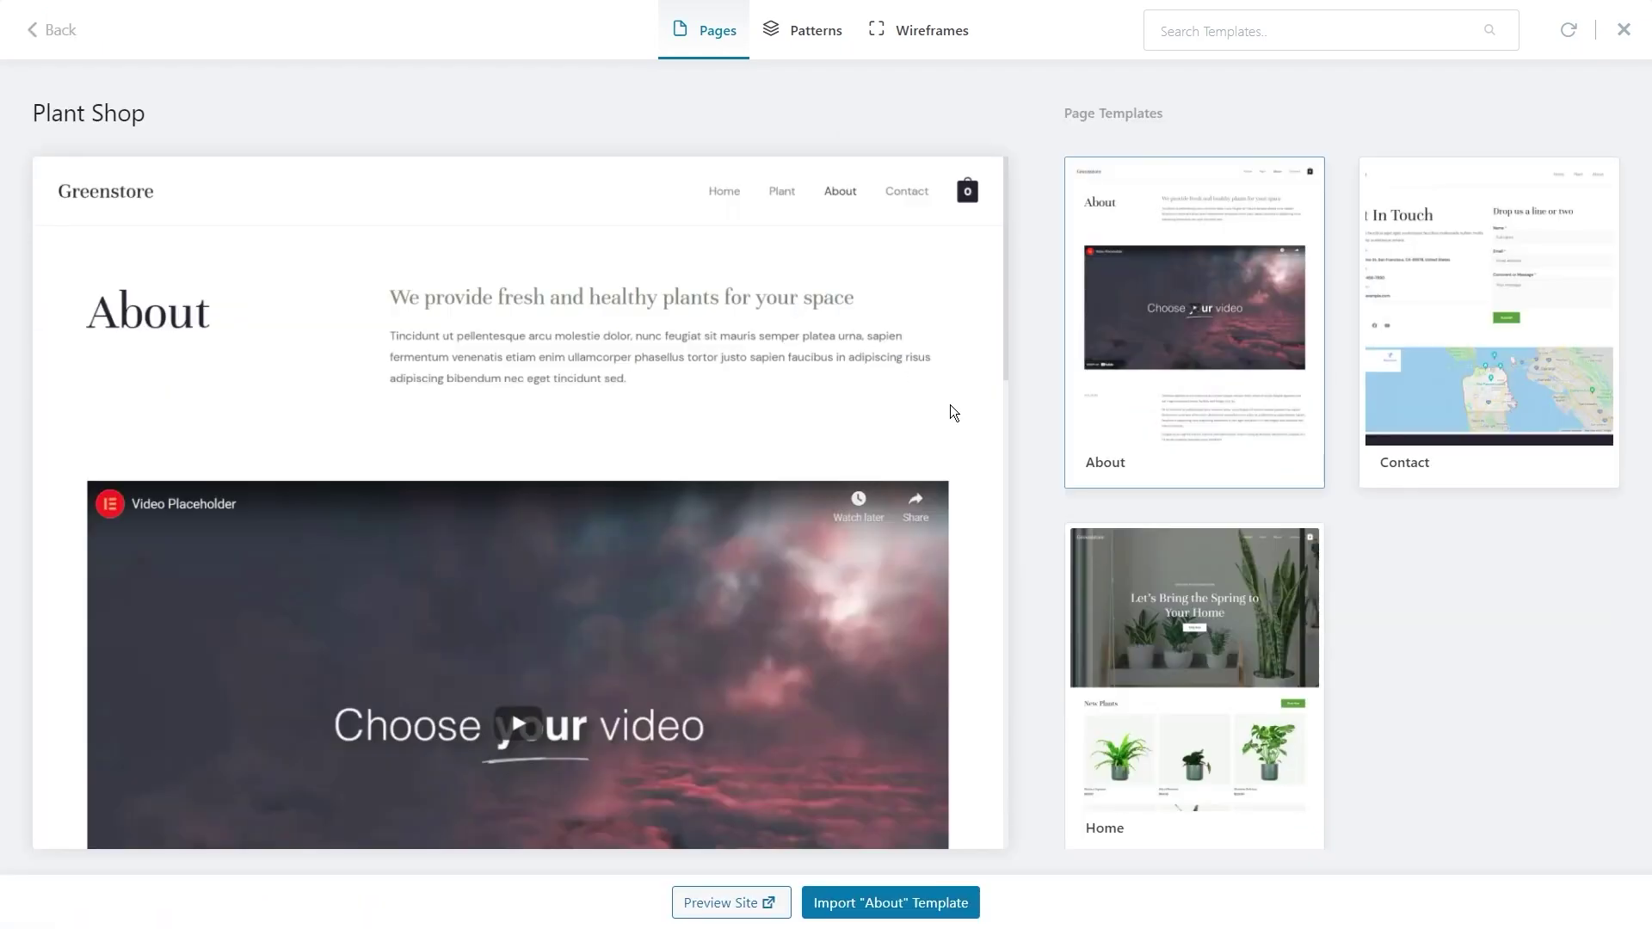
{"action": "left_click", "coordinate": [1453, 413]}
{"action": "left_click", "coordinate": [1271, 641]}
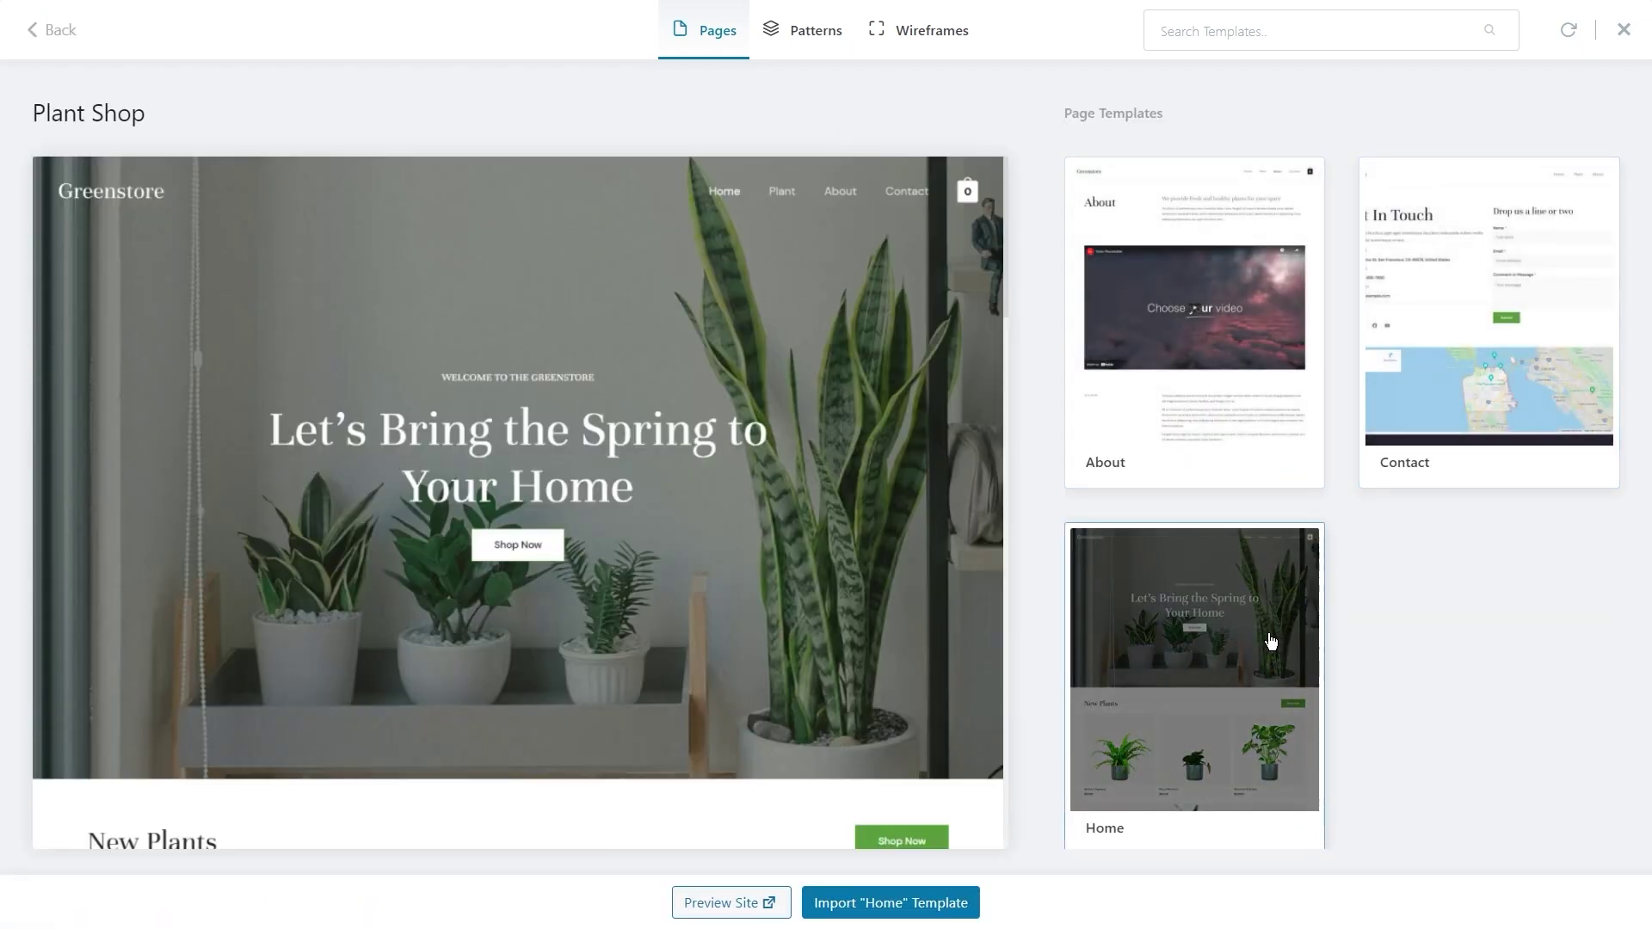
{"action": "scroll", "coordinate": [860, 787], "scroll_direction": "down", "scroll_amount": 7}
{"action": "scroll", "coordinate": [858, 781], "scroll_direction": "down", "scroll_amount": 8}
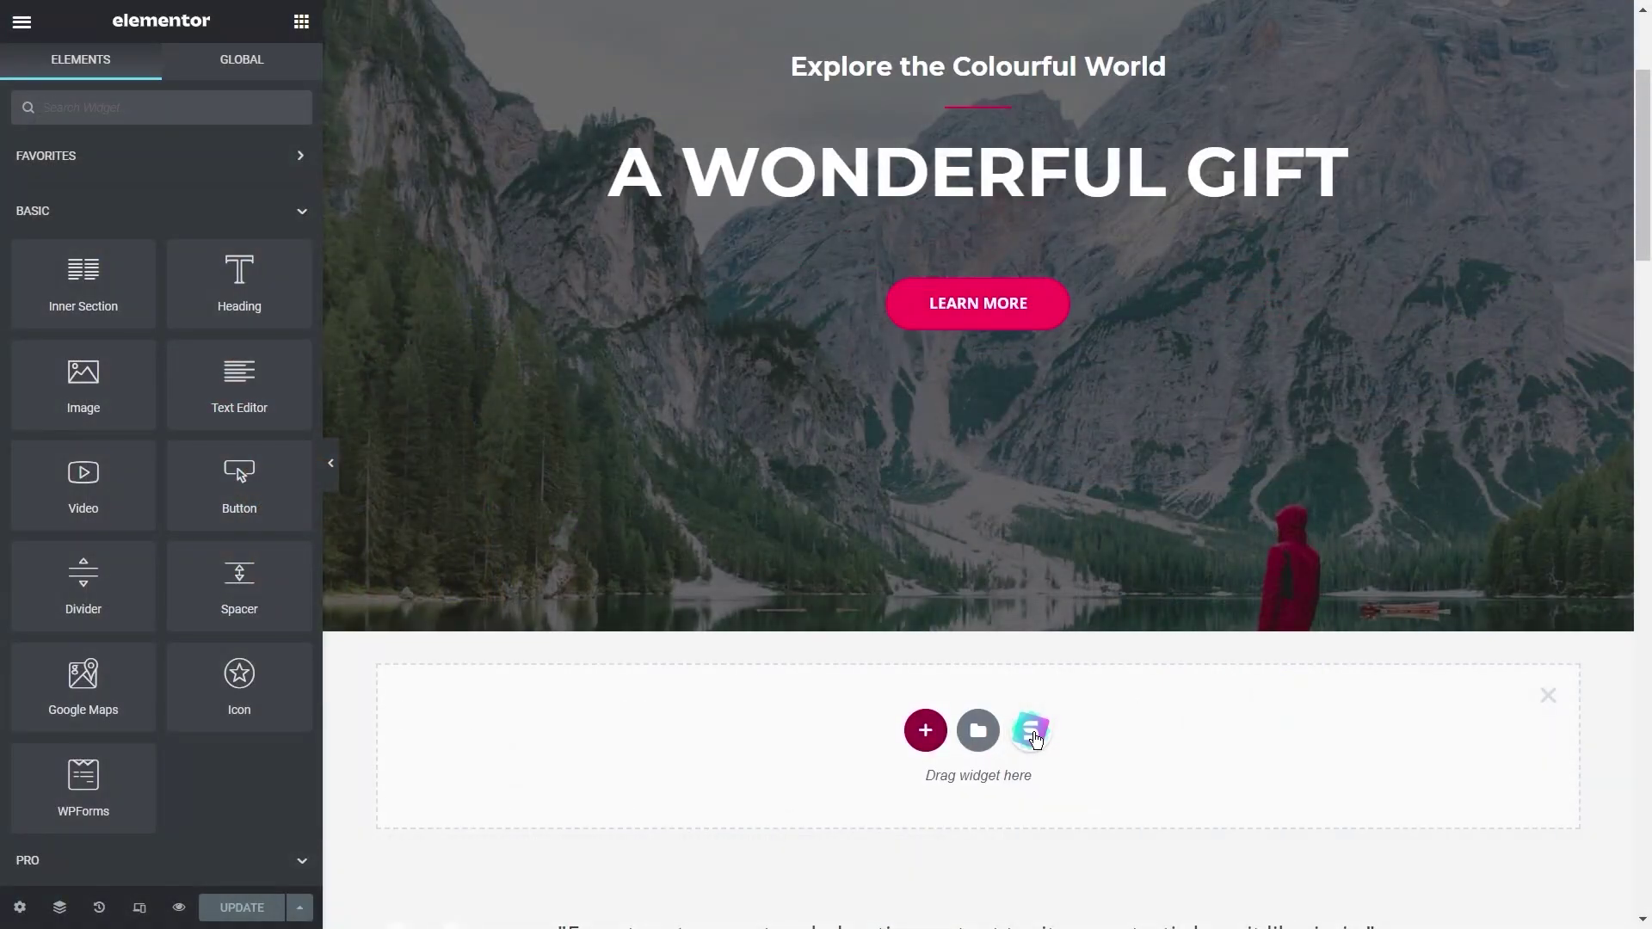
Open Starter Templates inside Elementor and scroll through the ready-made section patterns
{"action": "left_click", "coordinate": [1033, 734]}
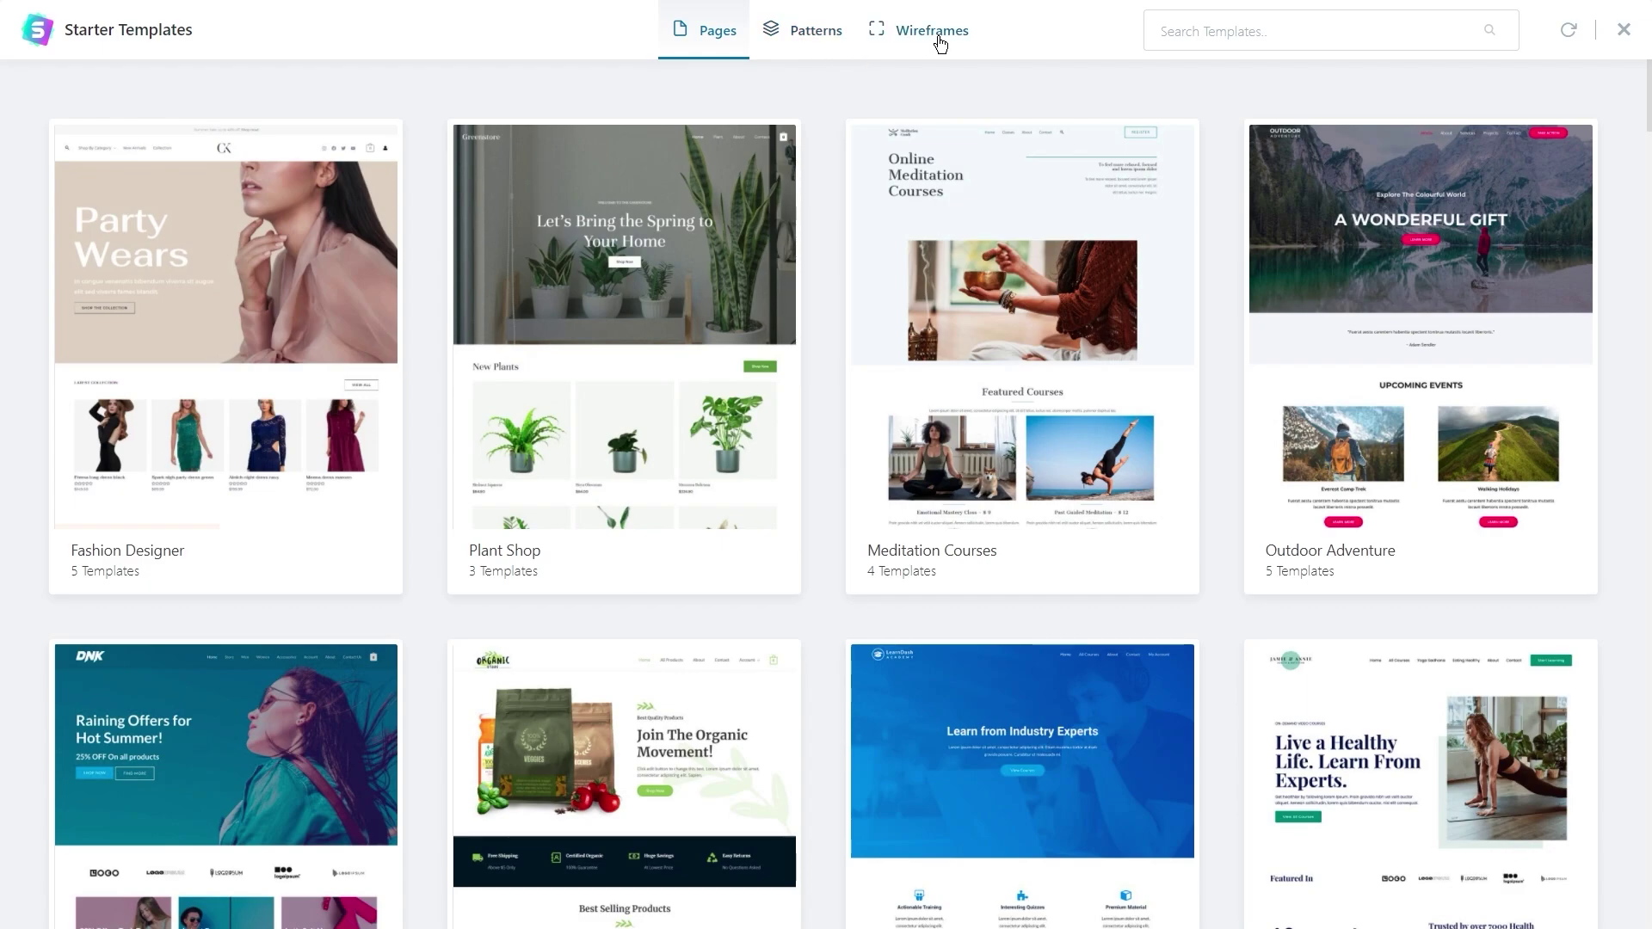
{"action": "left_click", "coordinate": [787, 42]}
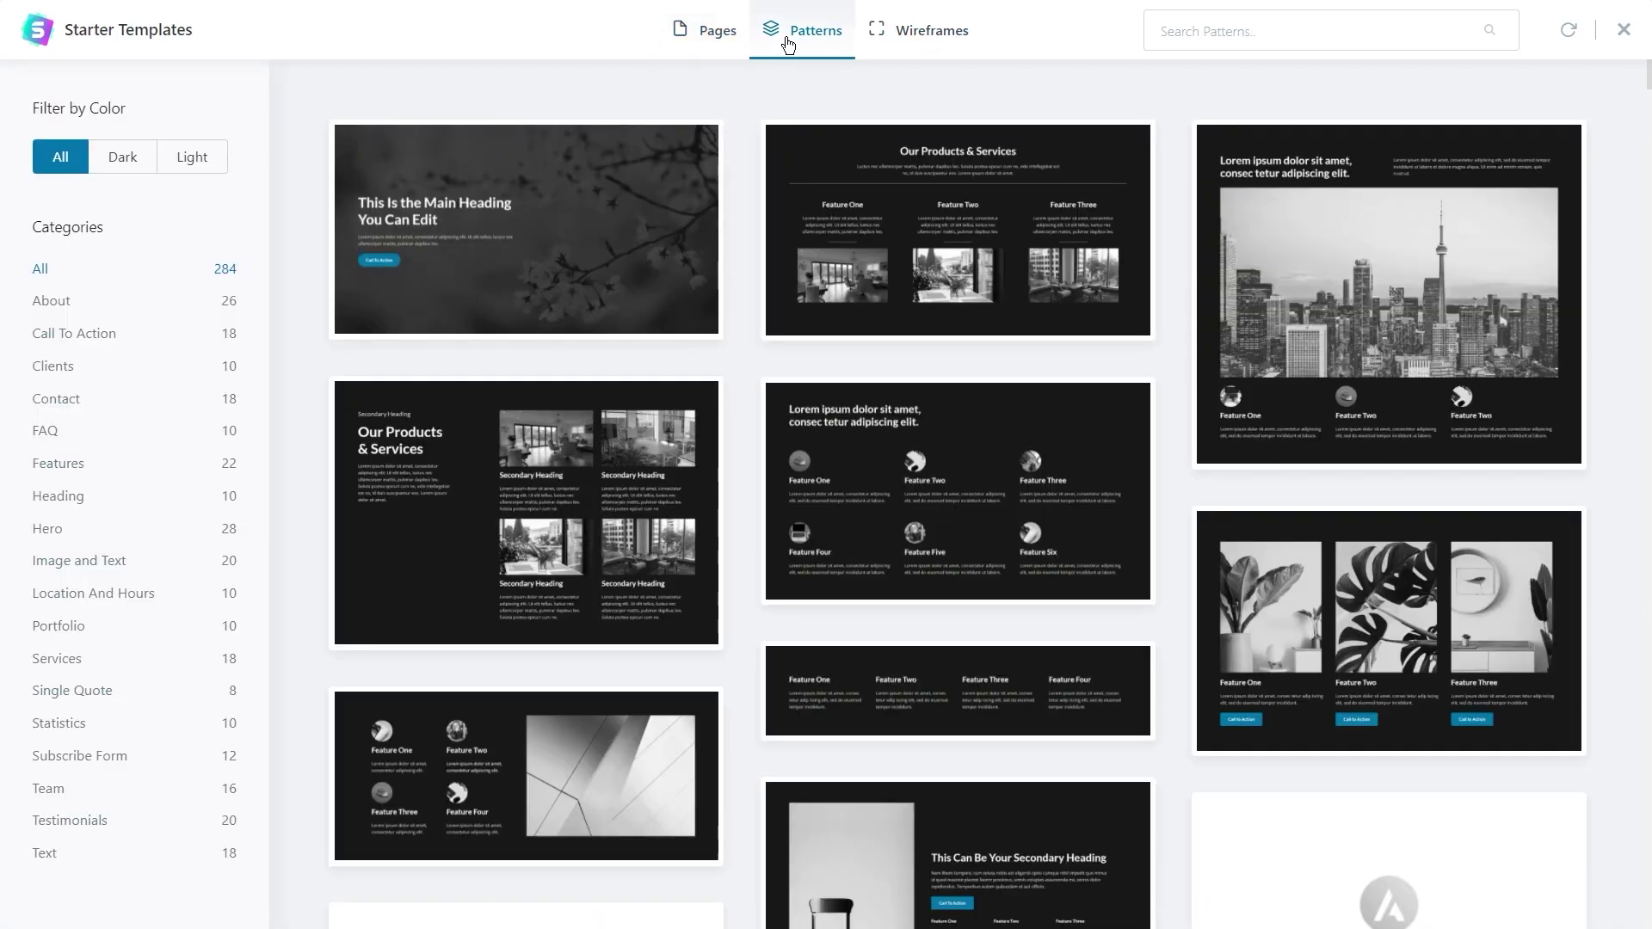
{"action": "scroll", "coordinate": [743, 228], "scroll_direction": "down", "scroll_amount": 5}
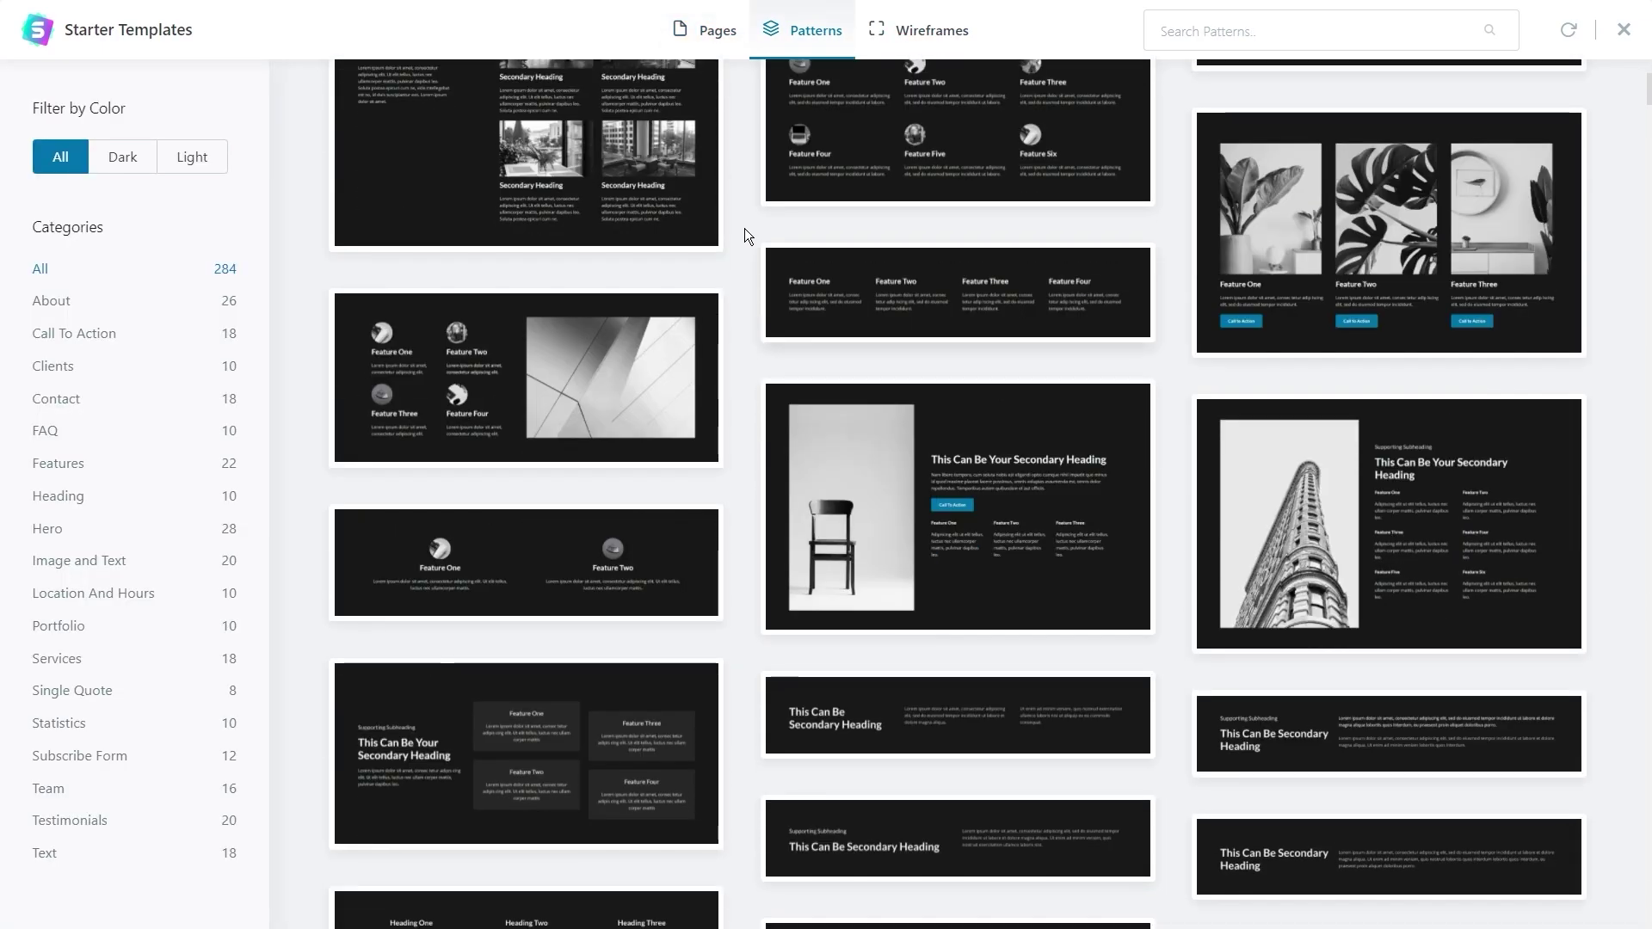
{"action": "scroll", "coordinate": [745, 231], "scroll_direction": "down", "scroll_amount": 15}
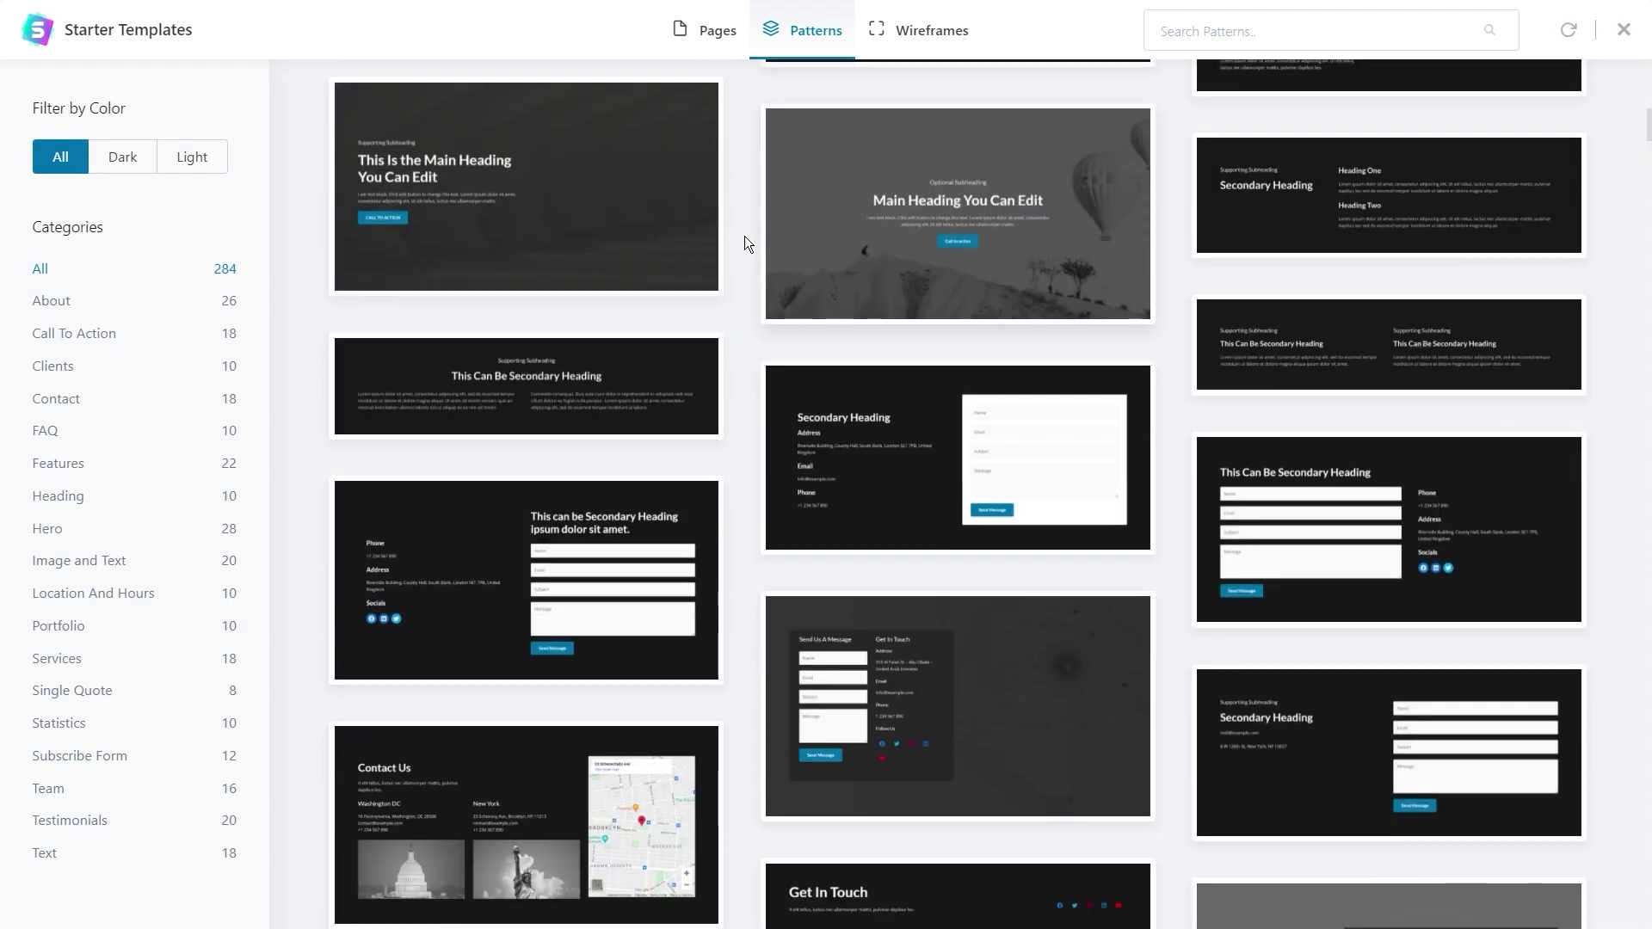
{"action": "mouse_move", "coordinate": [895, 222]}
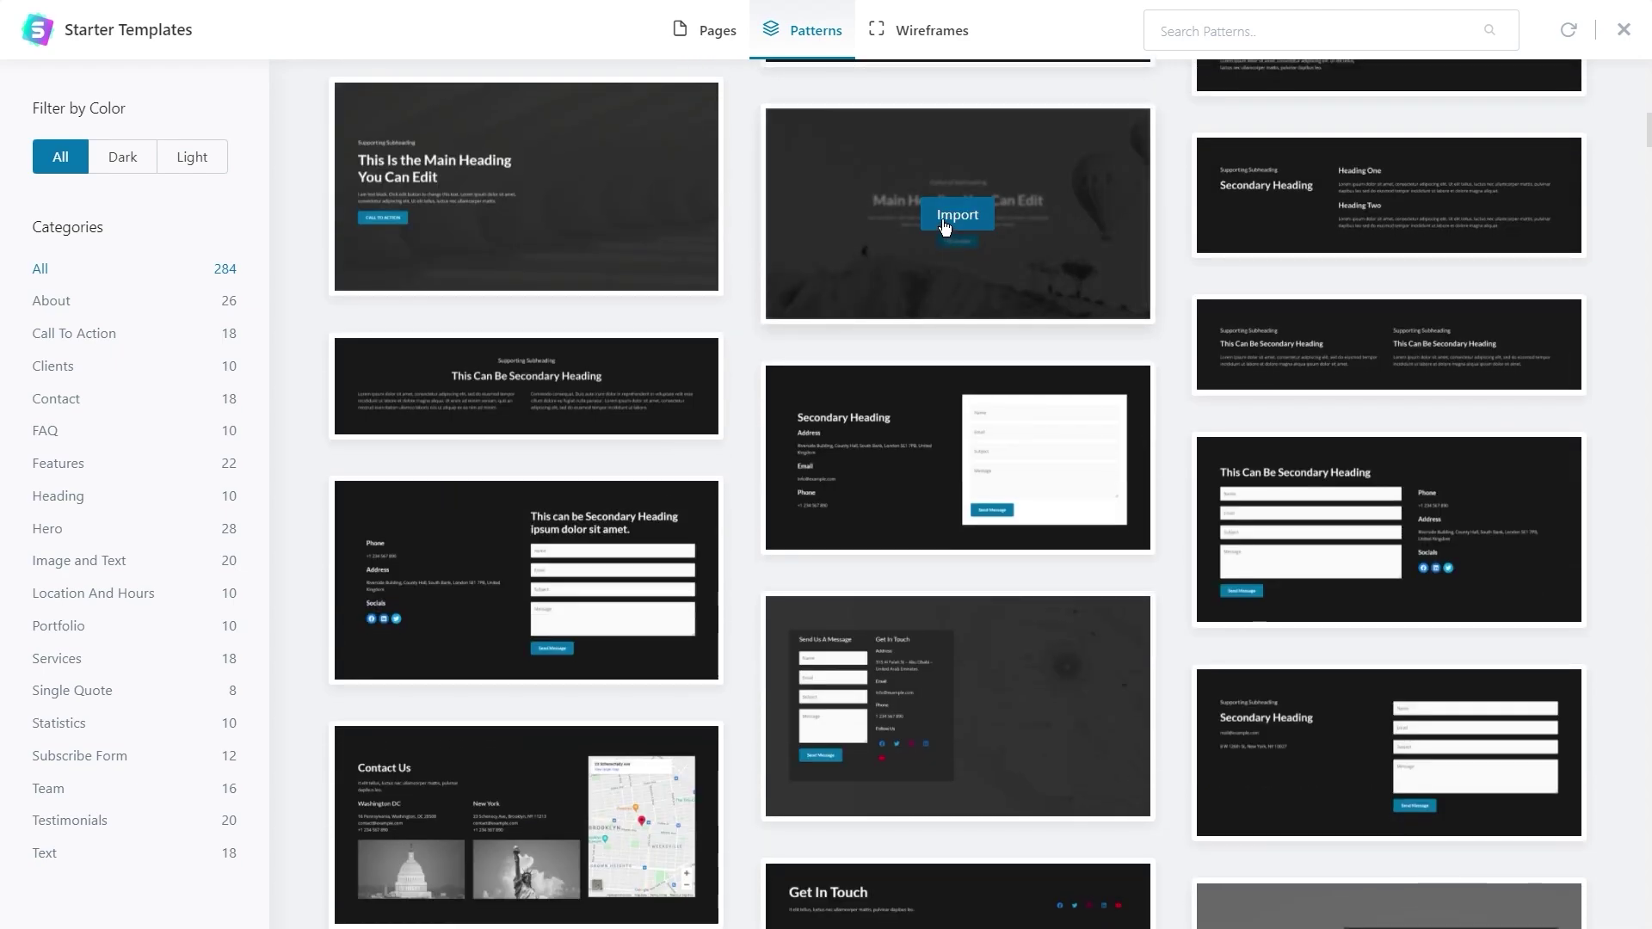
Switch to the Wireframes tab and scroll through the section wireframes
{"action": "left_click", "coordinate": [912, 50]}
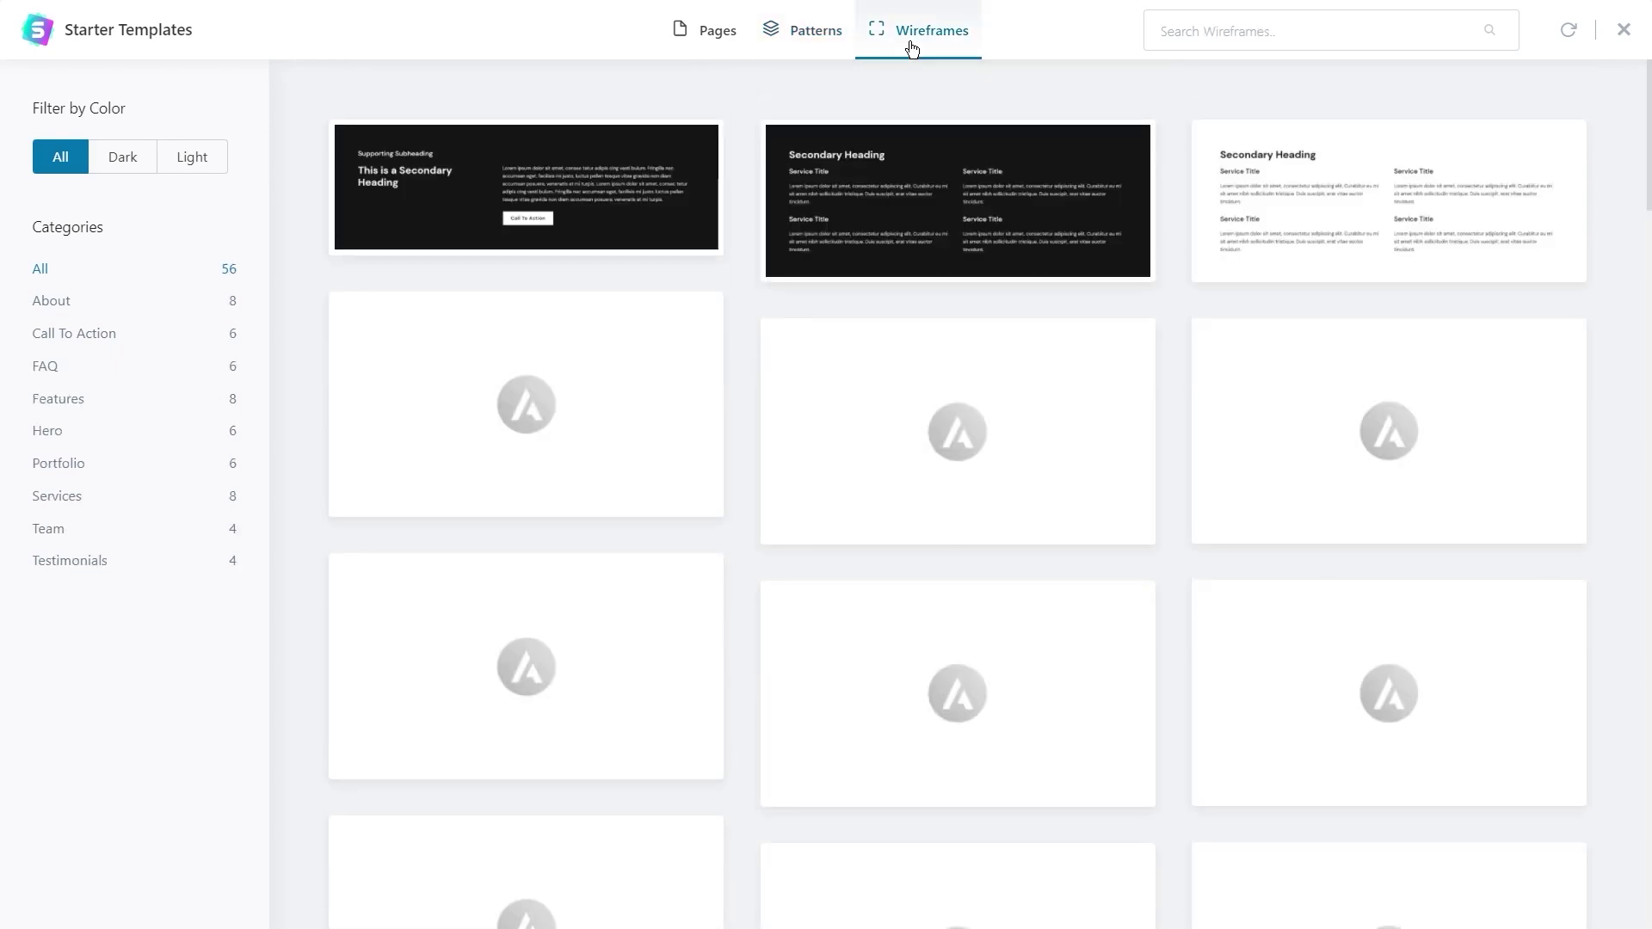
{"action": "mouse_move", "coordinate": [1147, 258]}
{"action": "scroll", "coordinate": [1194, 313], "scroll_direction": "down", "scroll_amount": 10}
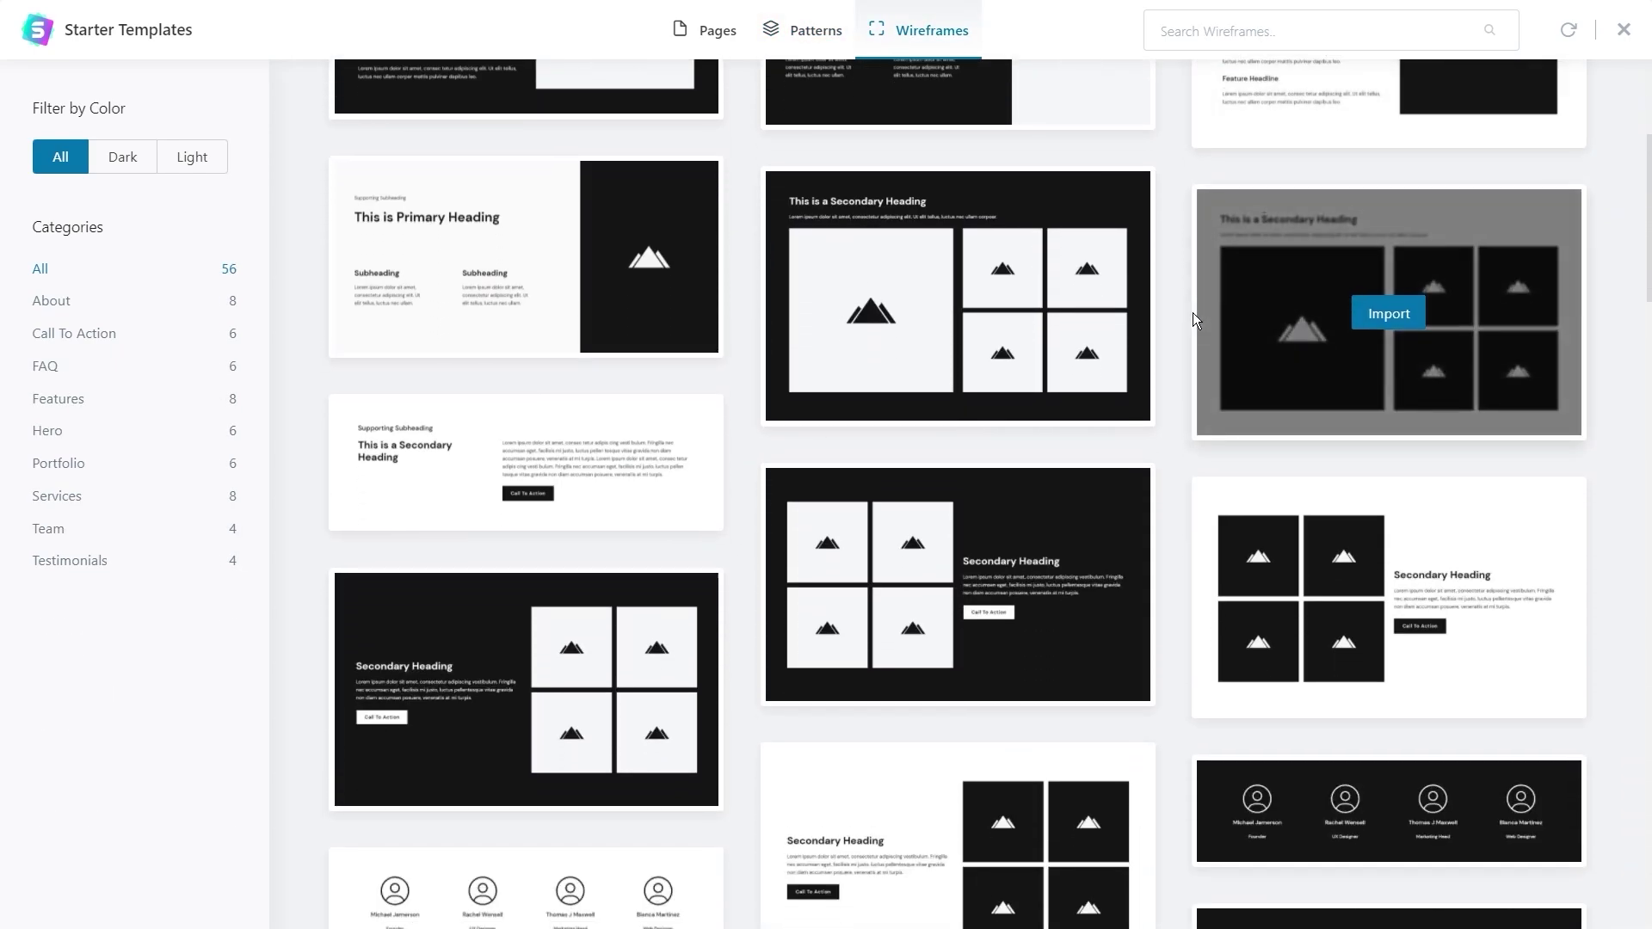
{"action": "scroll", "coordinate": [1190, 315], "scroll_direction": "down", "scroll_amount": 6}
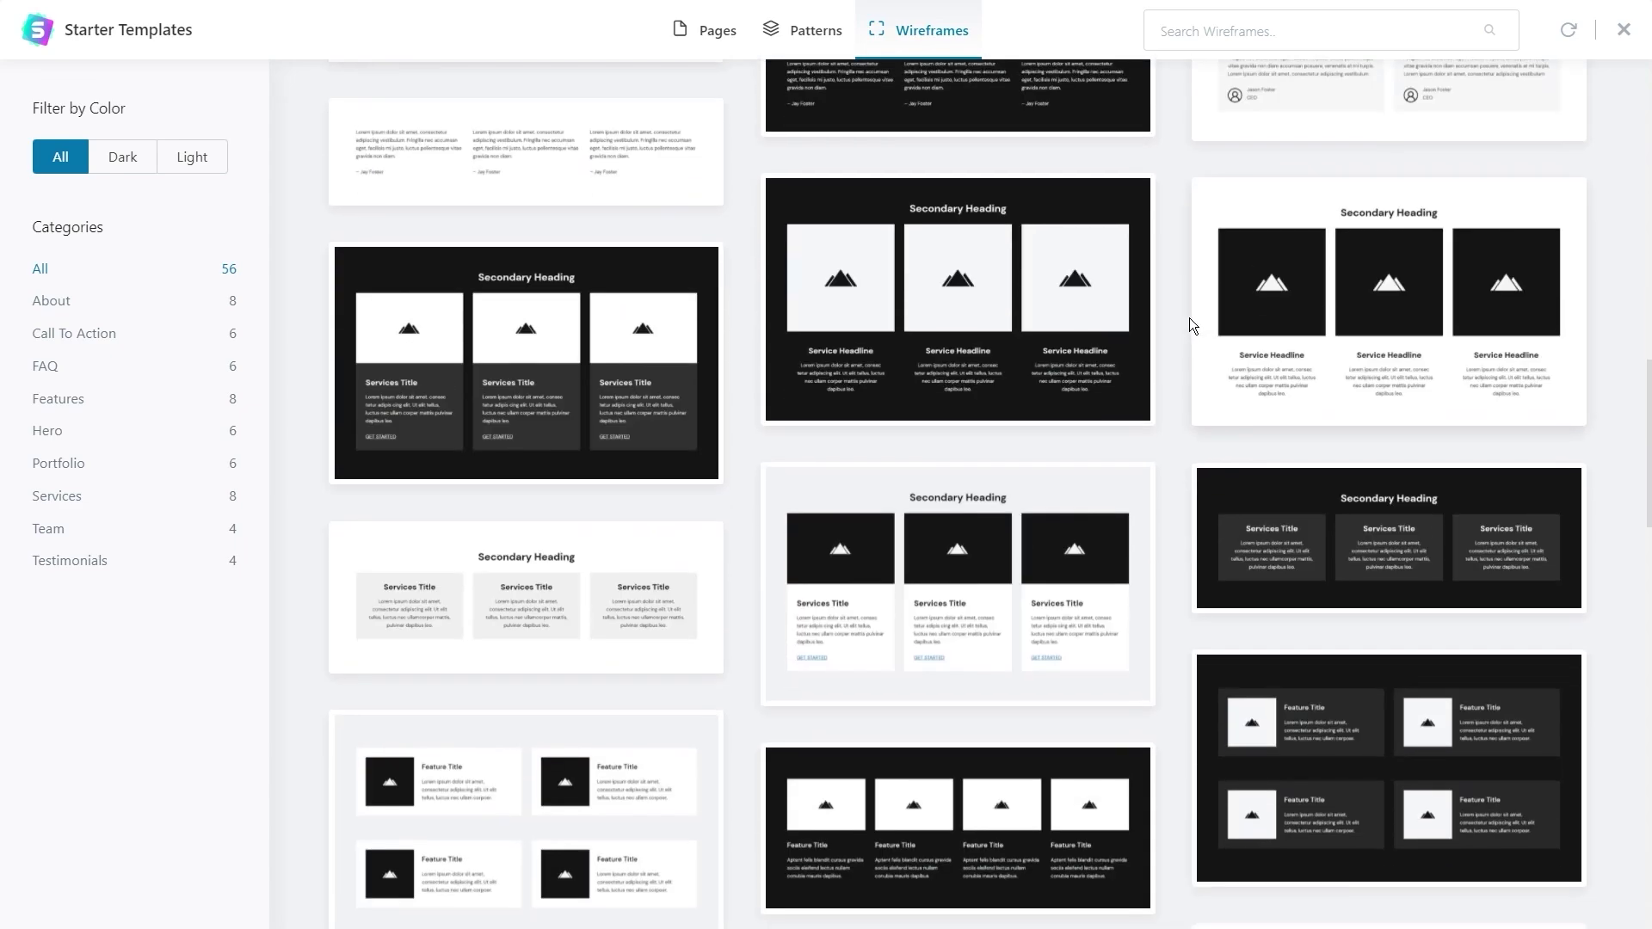
{"action": "scroll", "coordinate": [1189, 315], "scroll_direction": "down", "scroll_amount": 6}
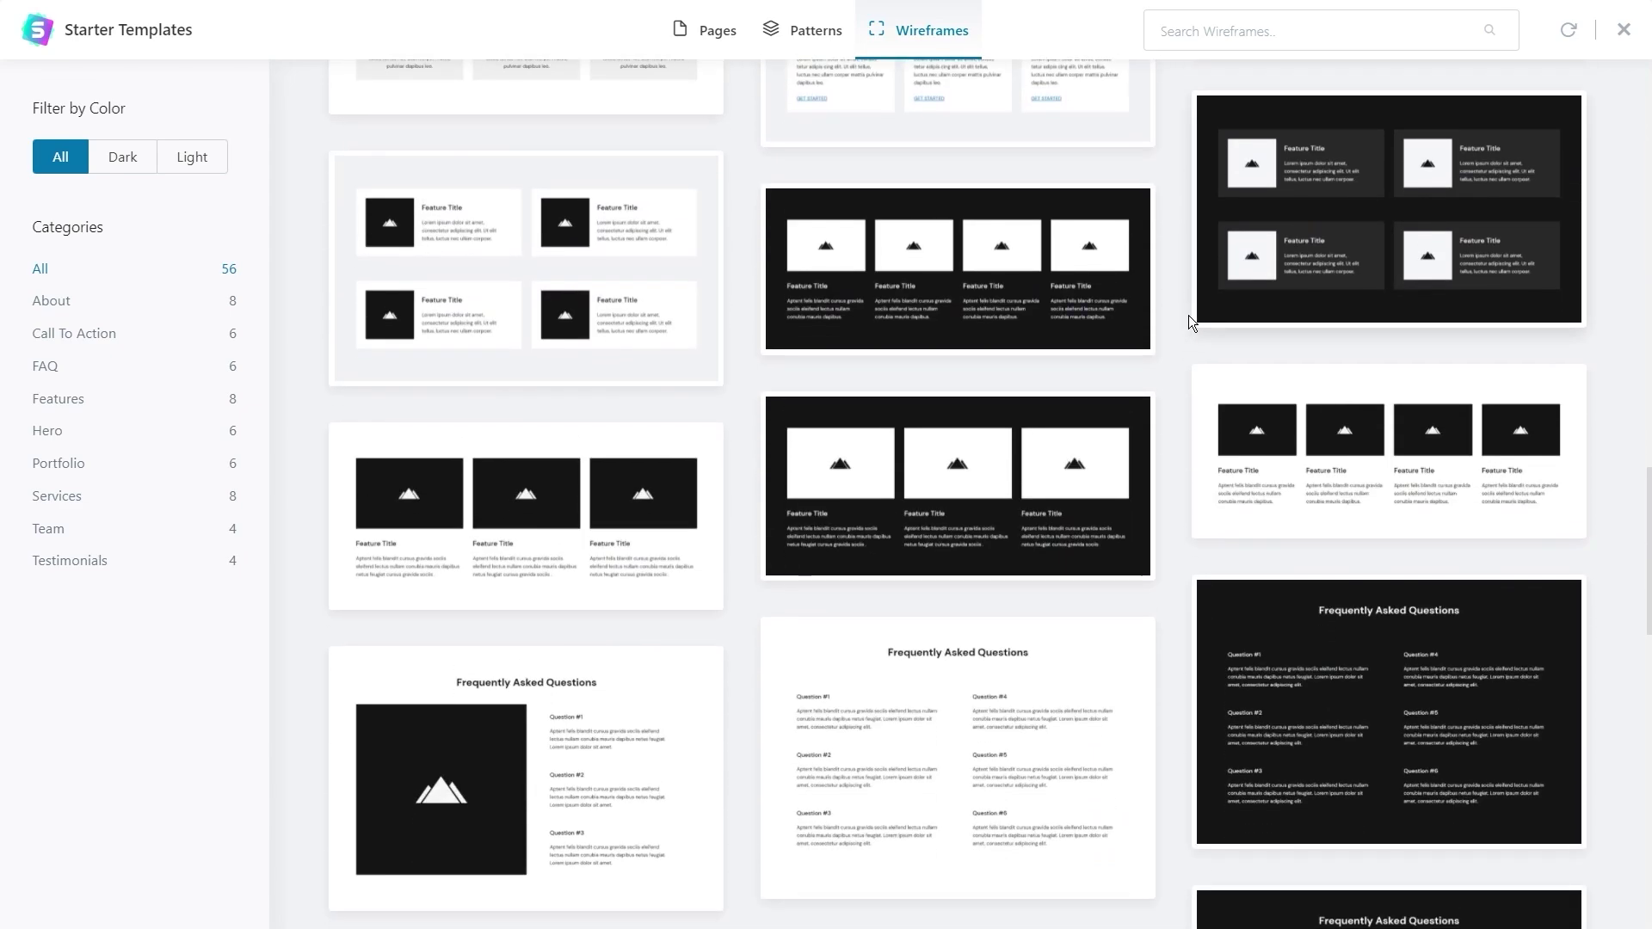
{"action": "scroll", "coordinate": [1185, 315], "scroll_direction": "down", "scroll_amount": 6}
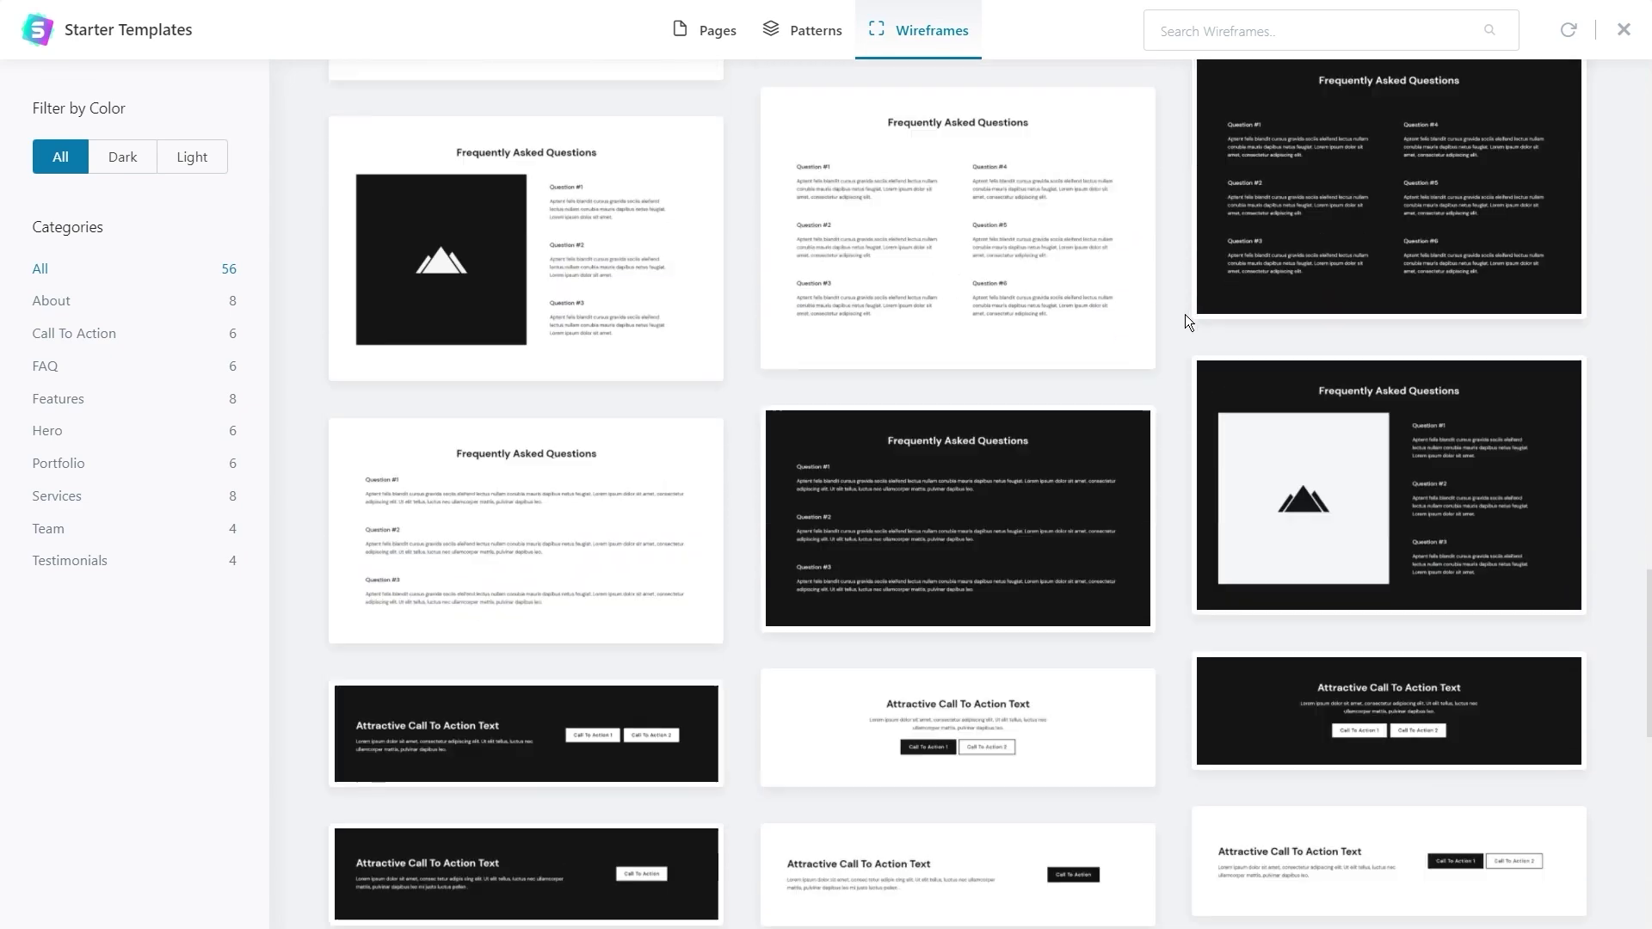
{"action": "scroll", "coordinate": [1184, 313], "scroll_direction": "down", "scroll_amount": 2}
{"action": "mouse_move", "coordinate": [1273, 302]}
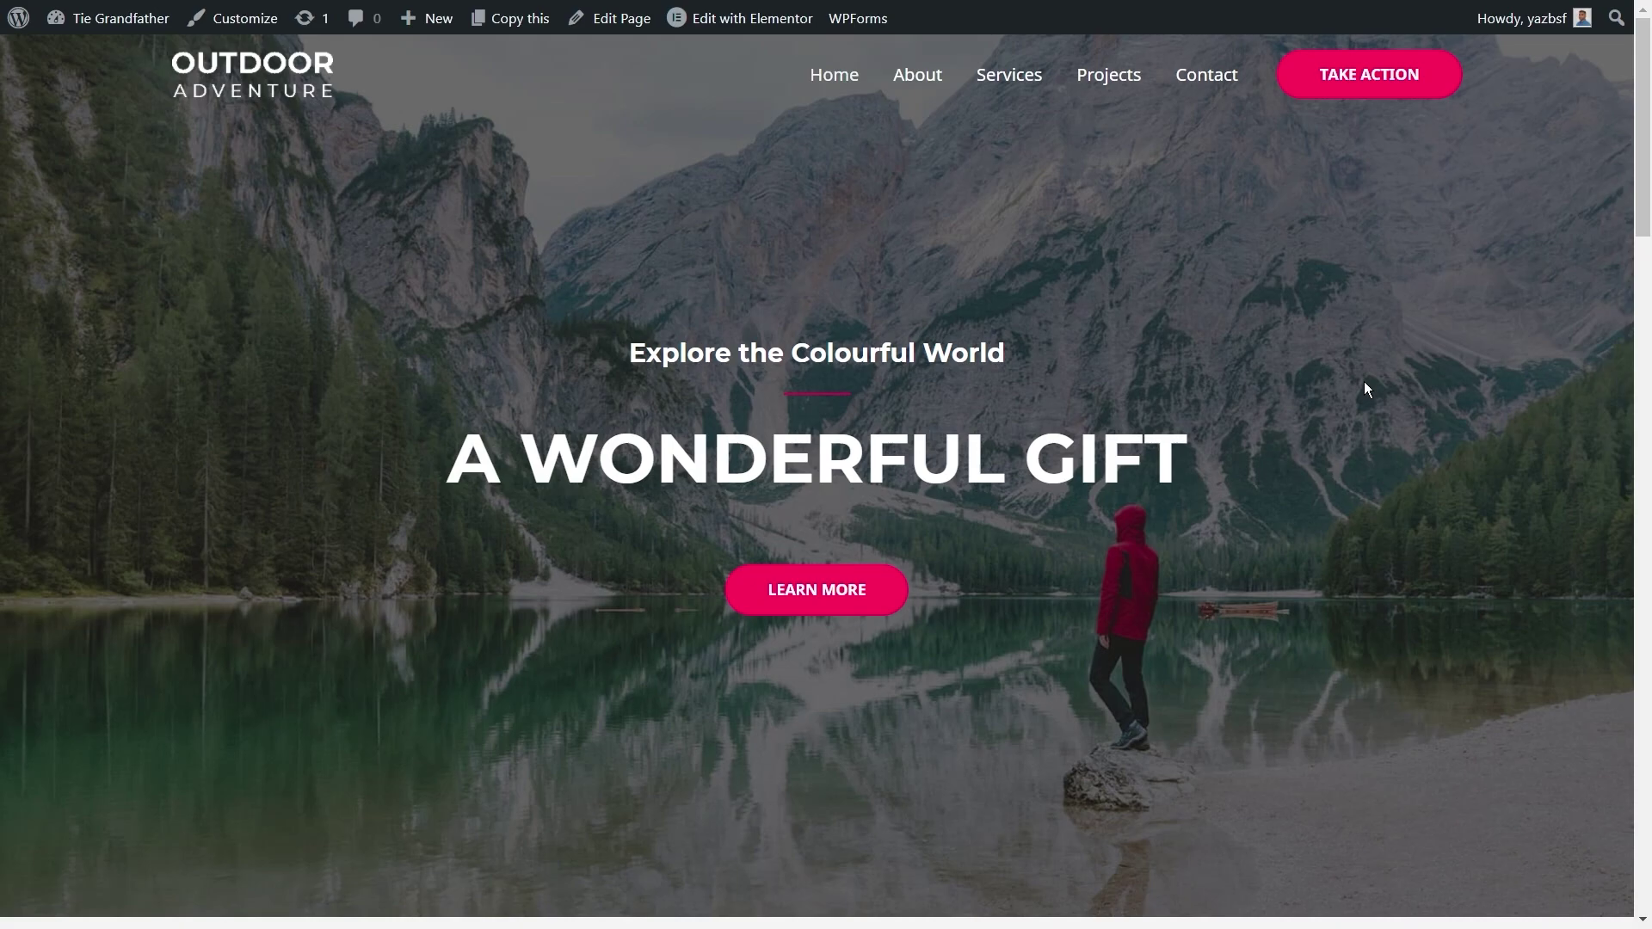
Reopen the homepage in Elementor and replace the Everest Camp Trek description with 'Hello ther'
{"action": "mouse_move", "coordinate": [721, 21]}
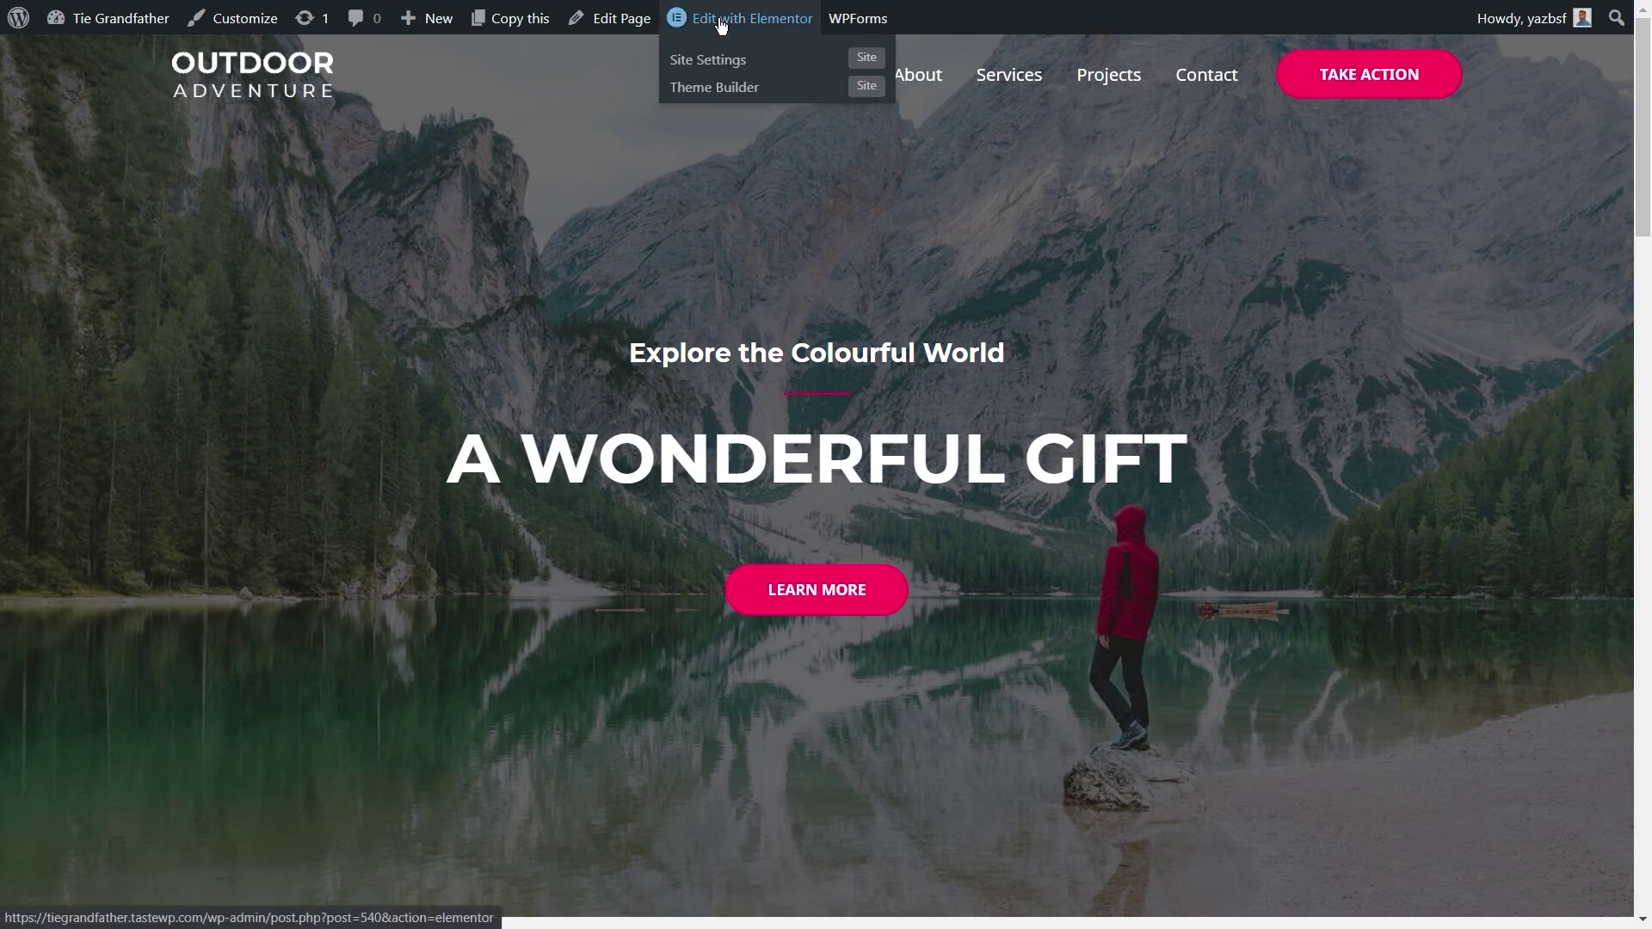
{"action": "left_click", "coordinate": [721, 21]}
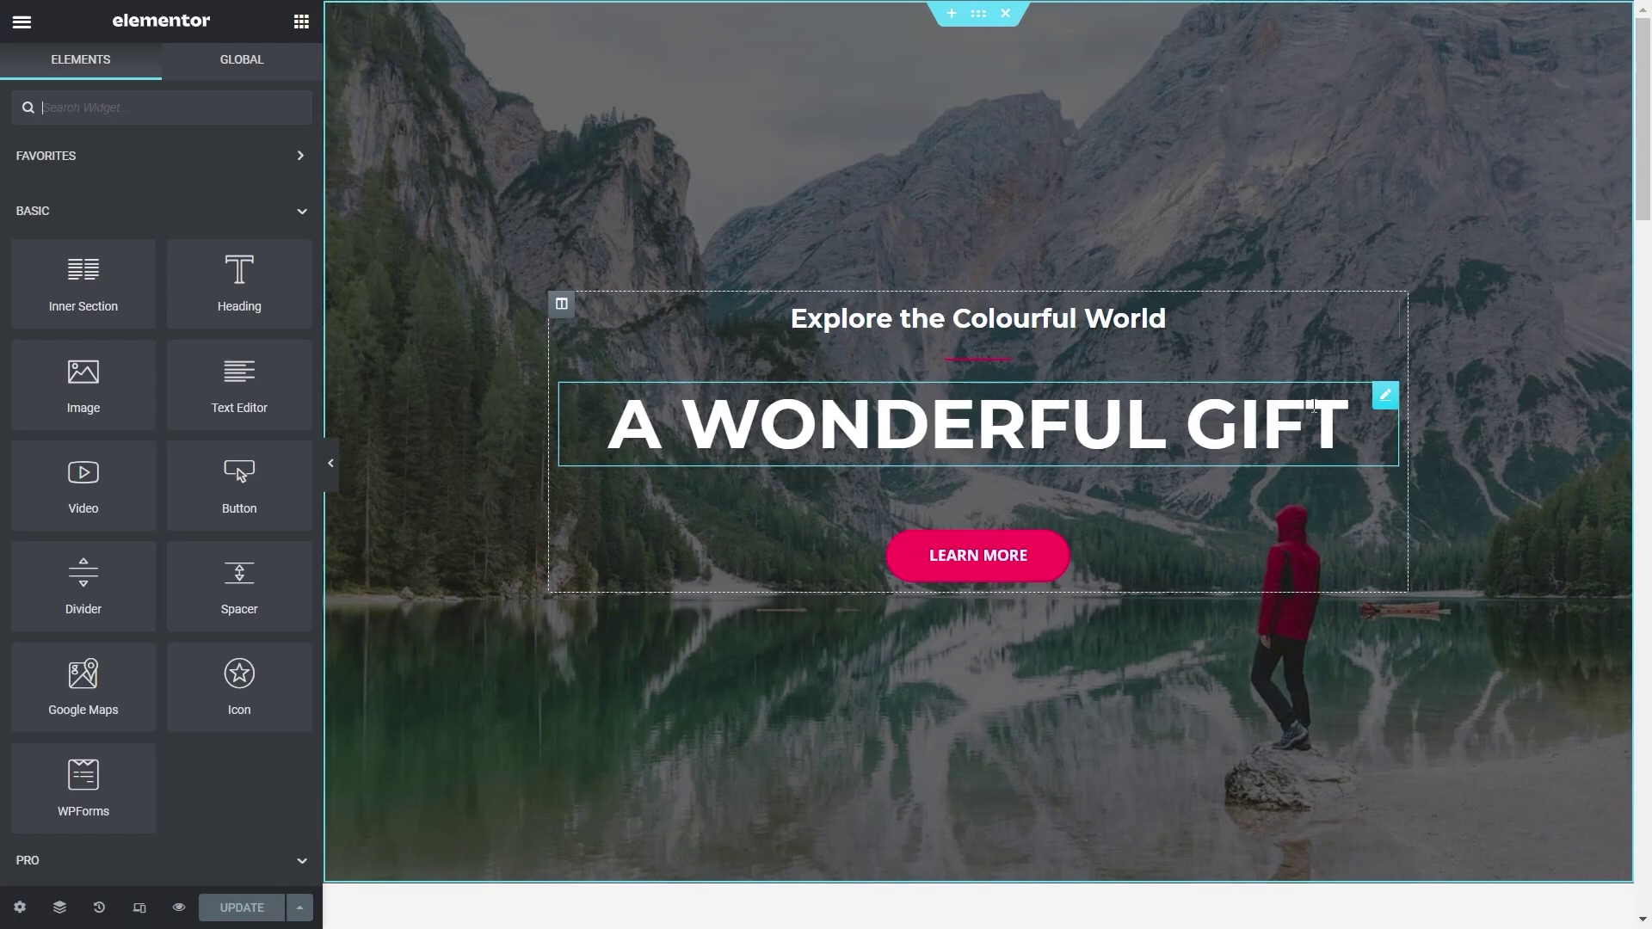
{"action": "scroll", "coordinate": [672, 465], "scroll_direction": "down", "scroll_amount": 15}
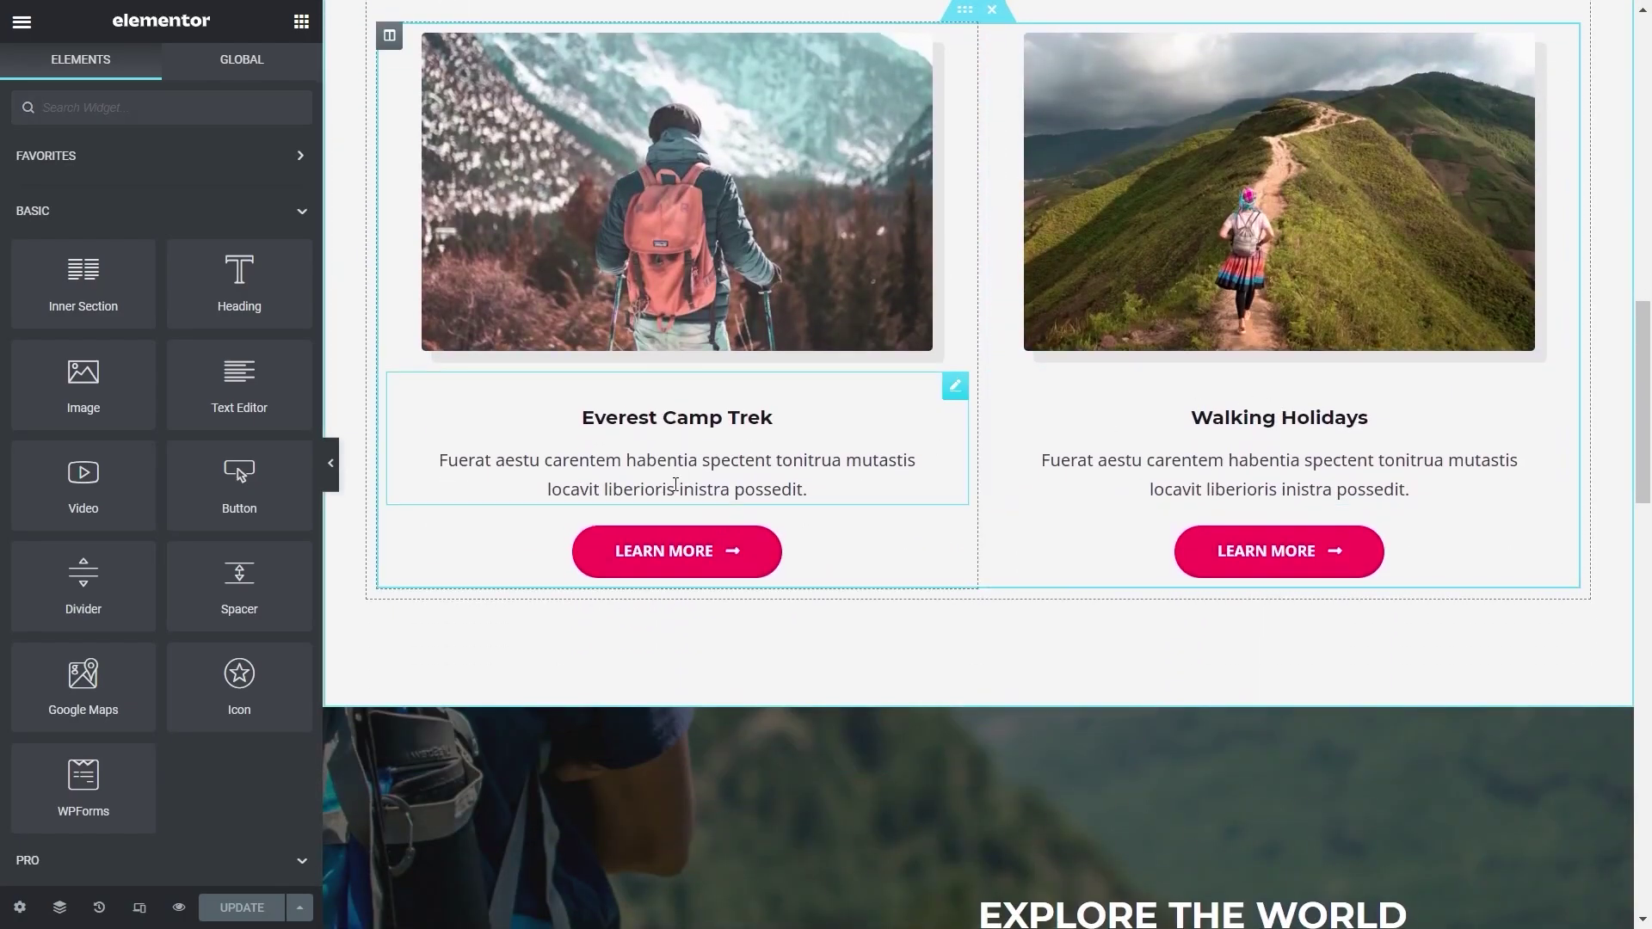
{"action": "left_click", "coordinate": [802, 491]}
{"action": "type", "text": "Hello"}
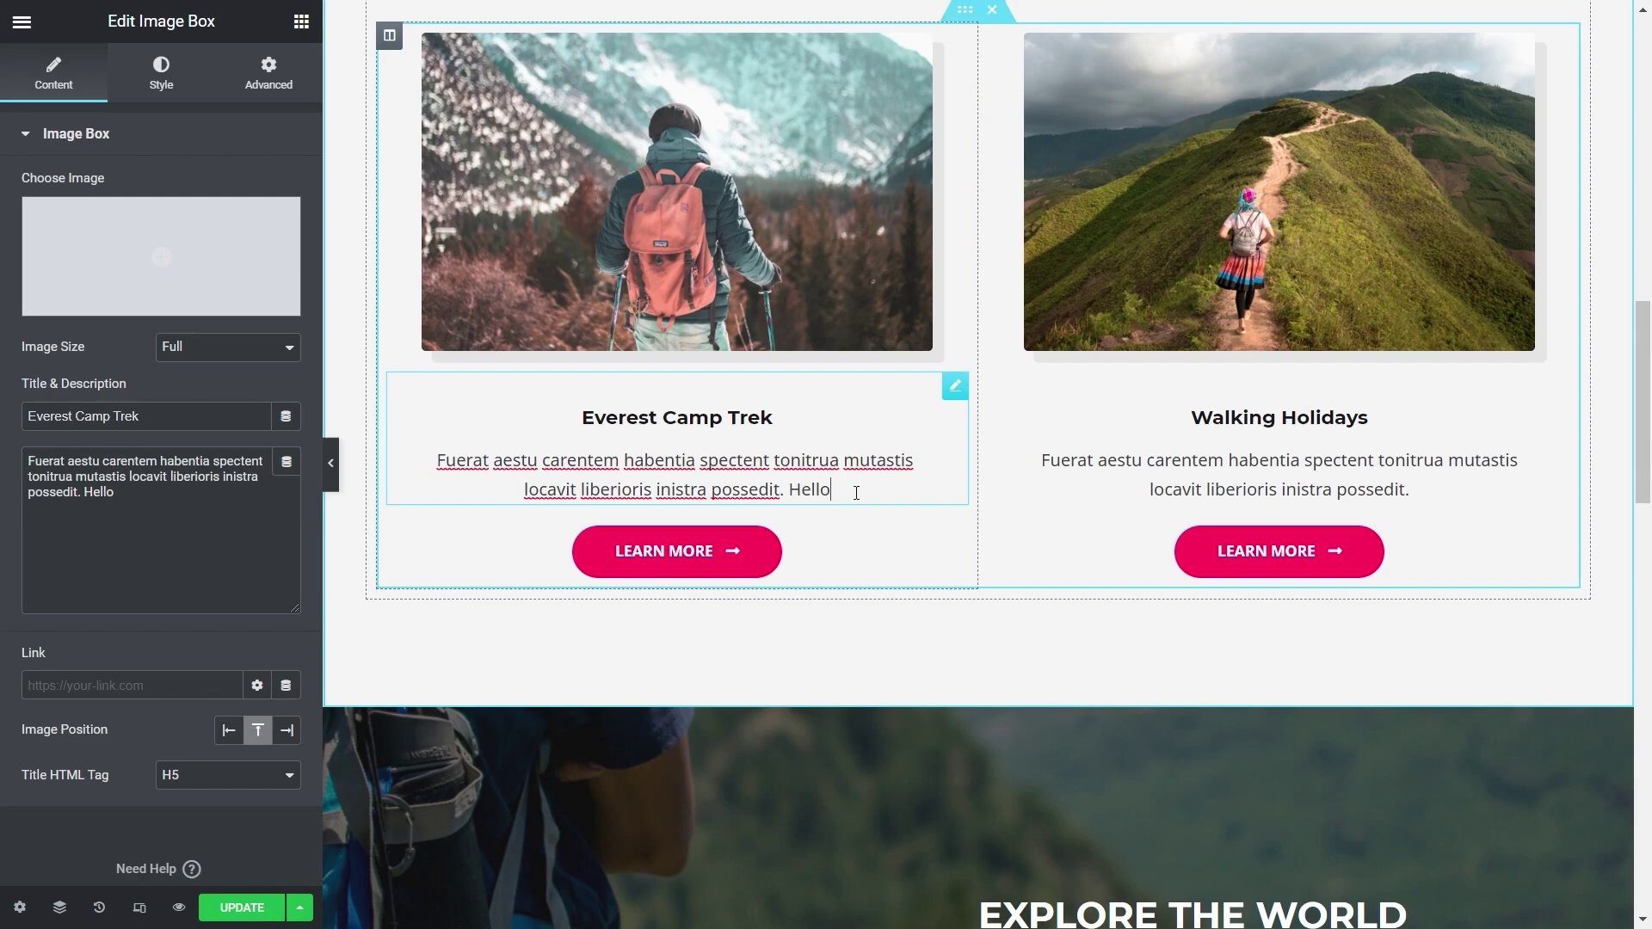
{"action": "left_click_drag", "start_coordinate": [852, 493], "coordinate": [426, 472]}
{"action": "key", "text": "BackSpace"}
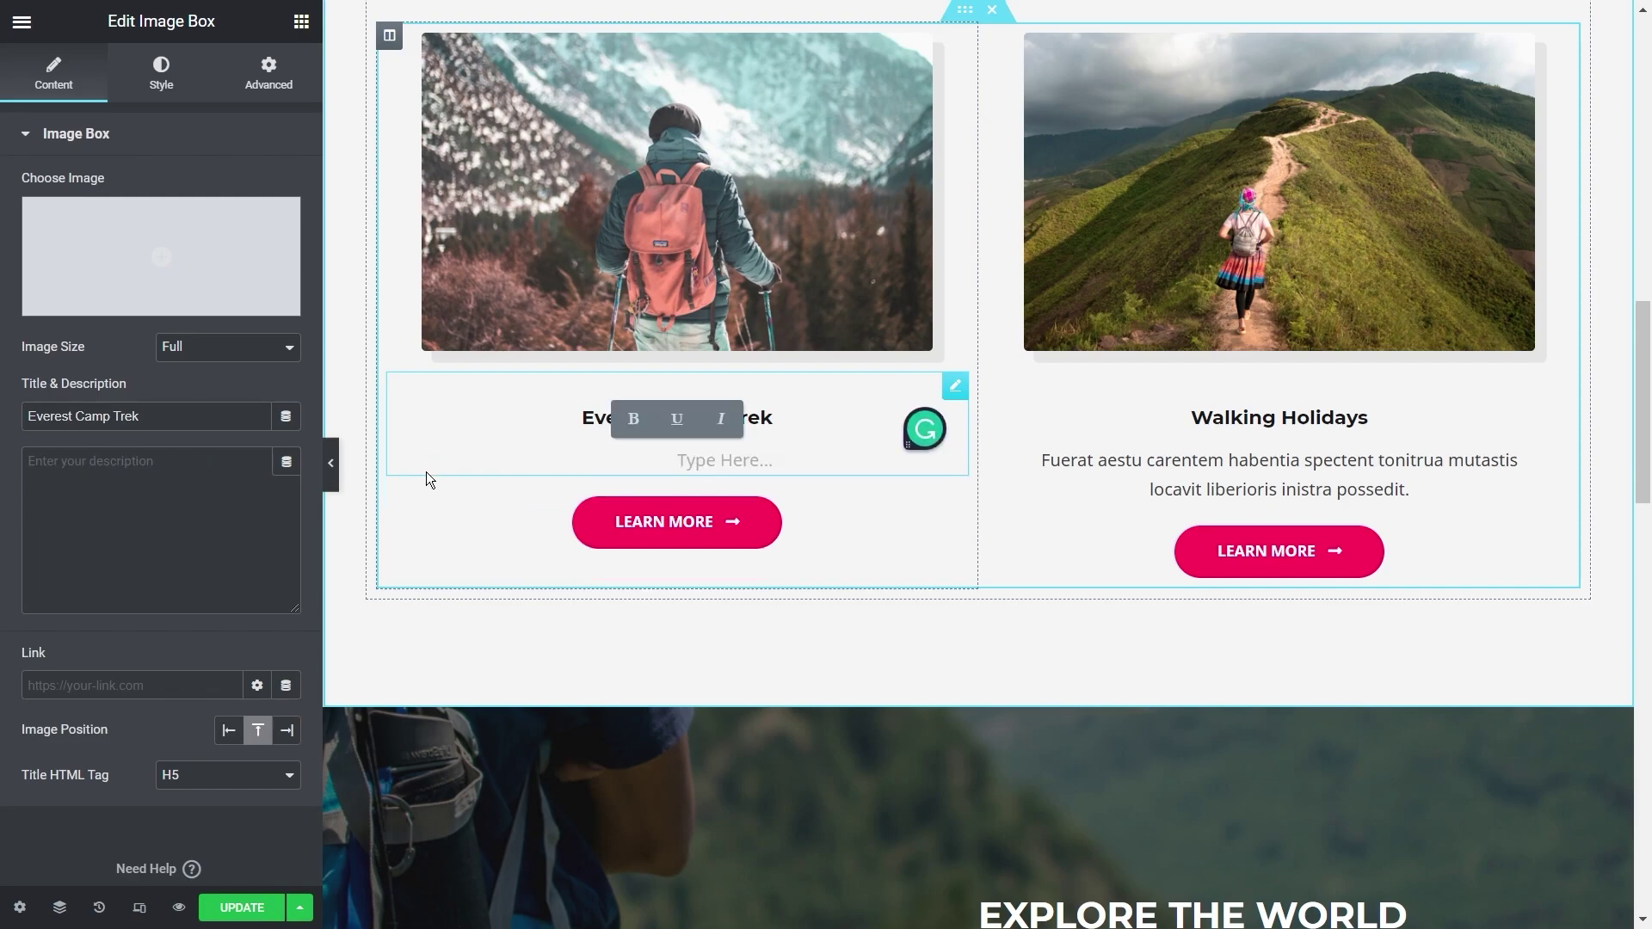
{"action": "type", "text": "Hello ther"}
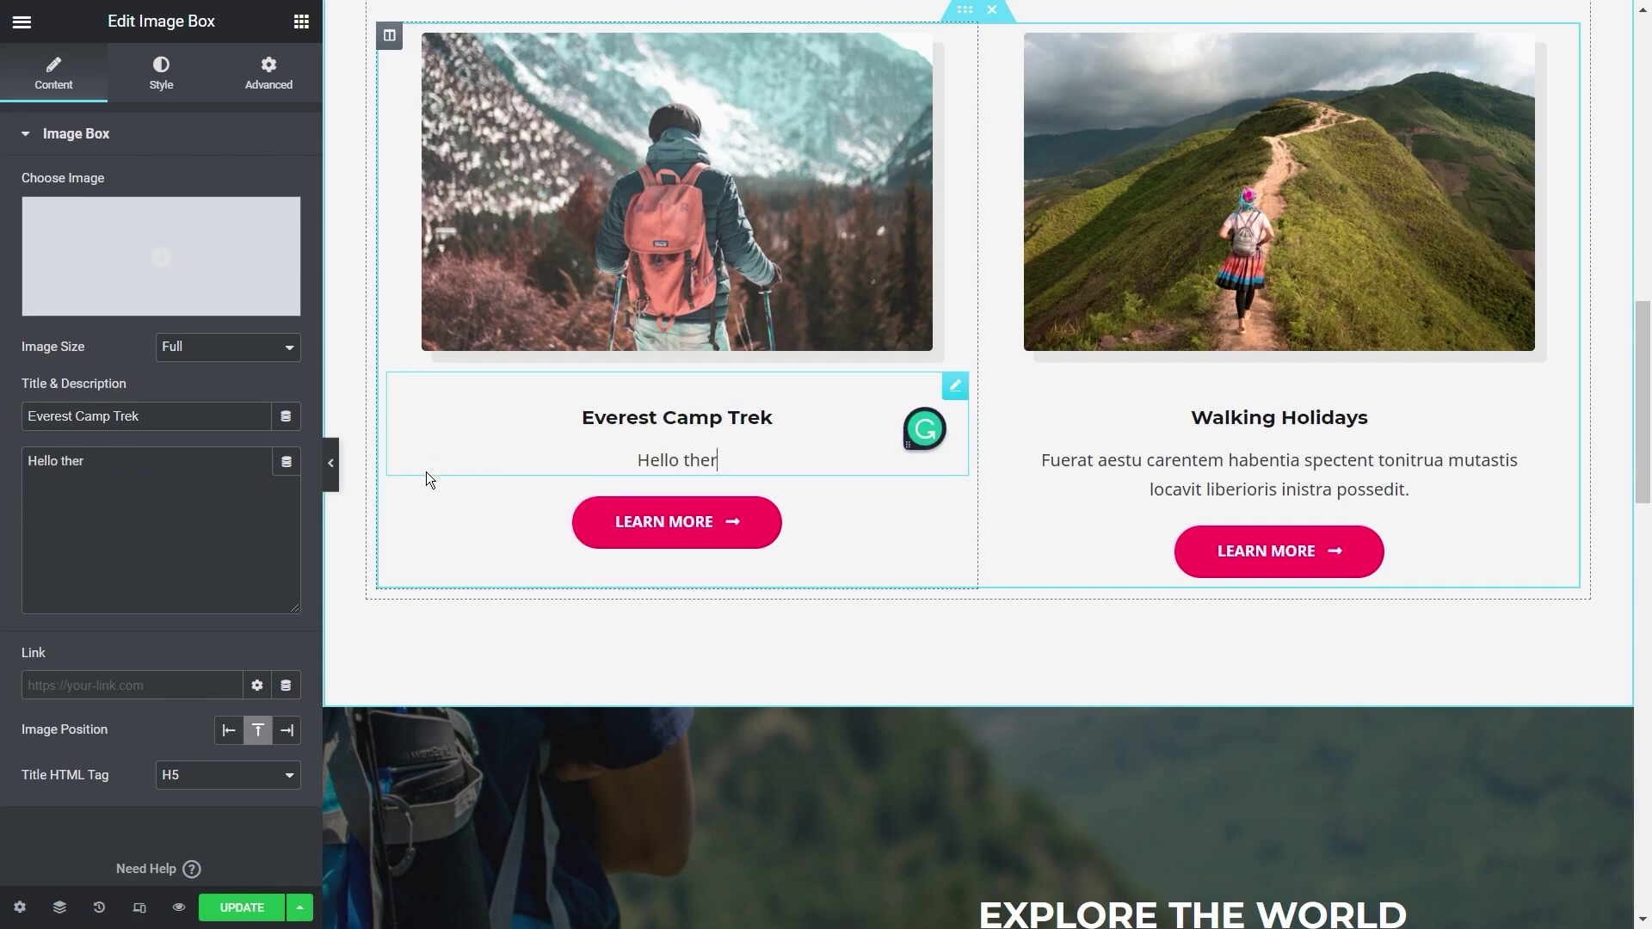